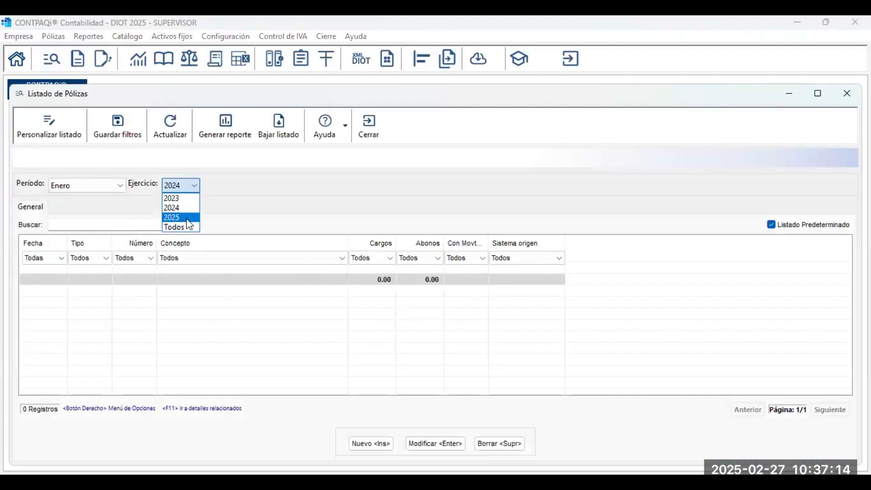
Load the 2025 pólizas full-screen, review póliza 17 Compra IVA 16 GRAL, then close it.
left_click(820, 104)
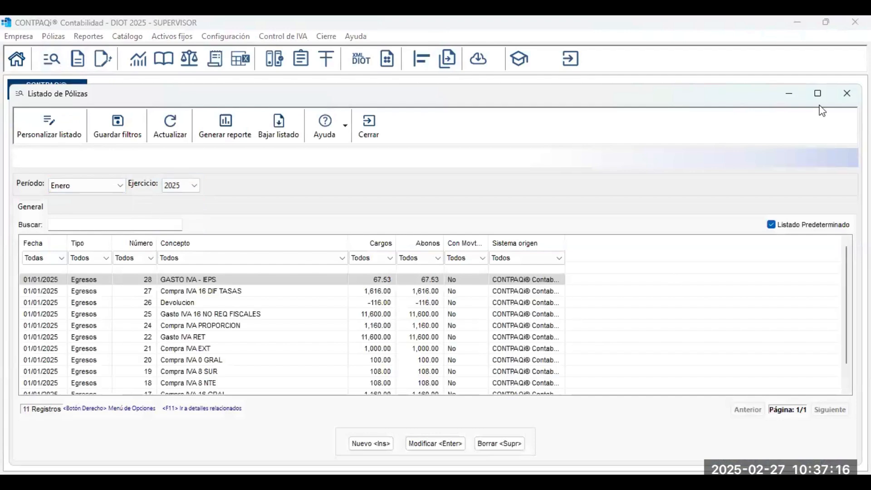
left_click(819, 100)
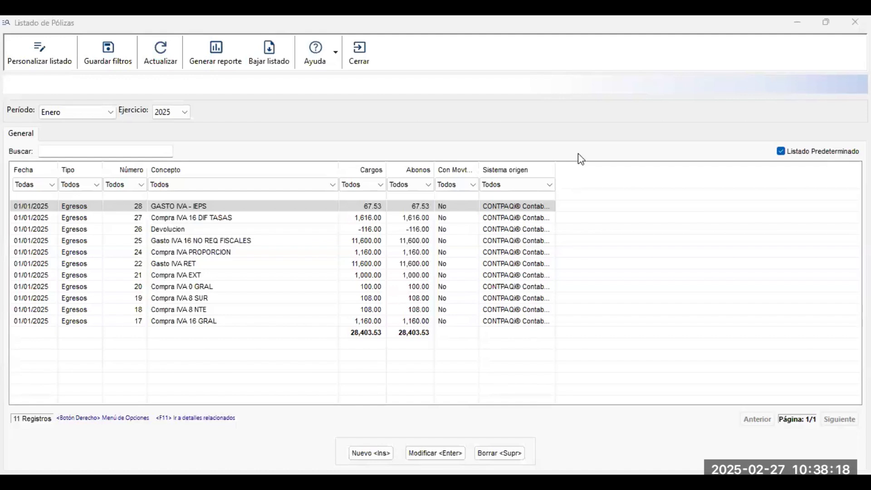
double_click(236, 325)
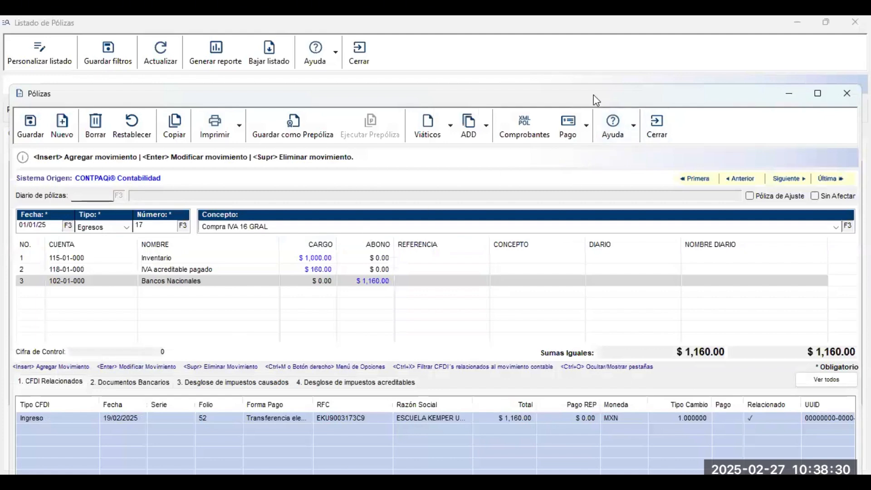
left_click(366, 52)
Open the Padrón de clientes/proveedores and resave the Fabricante de Tijuana SA de CV record.
left_click(368, 53)
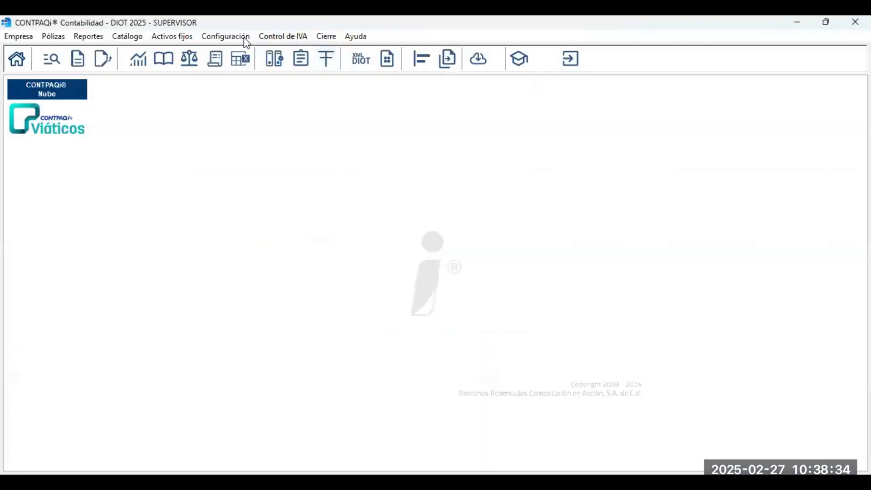
left_click(290, 37)
left_click(305, 54)
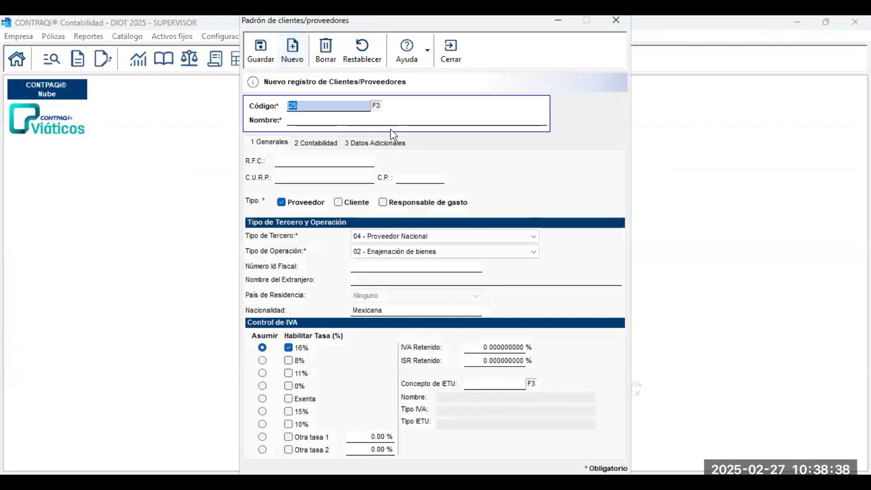
left_click(377, 107)
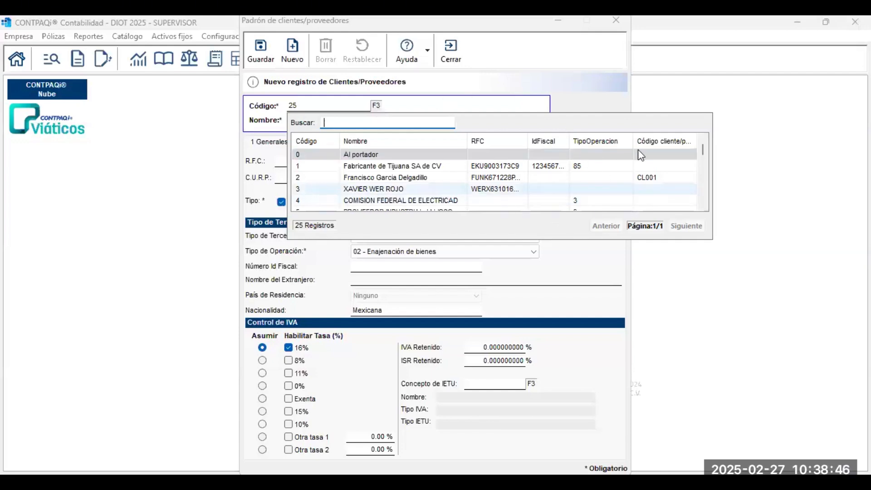
double_click(442, 166)
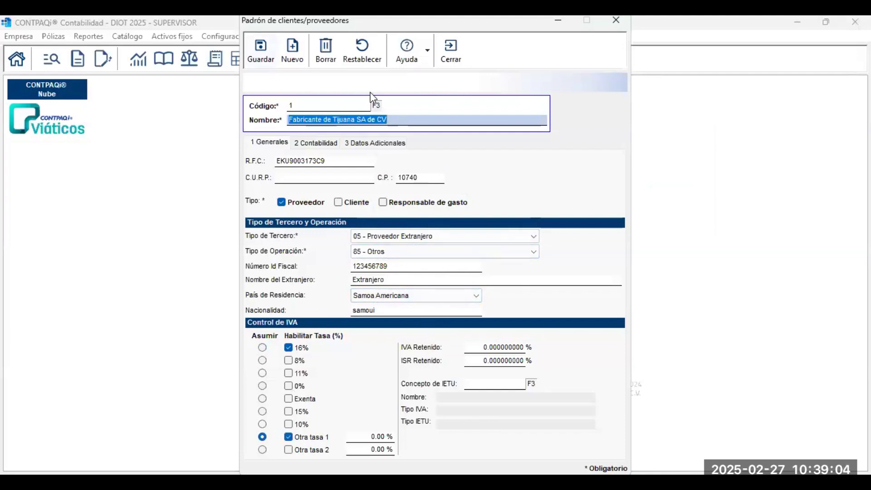
left_click(265, 58)
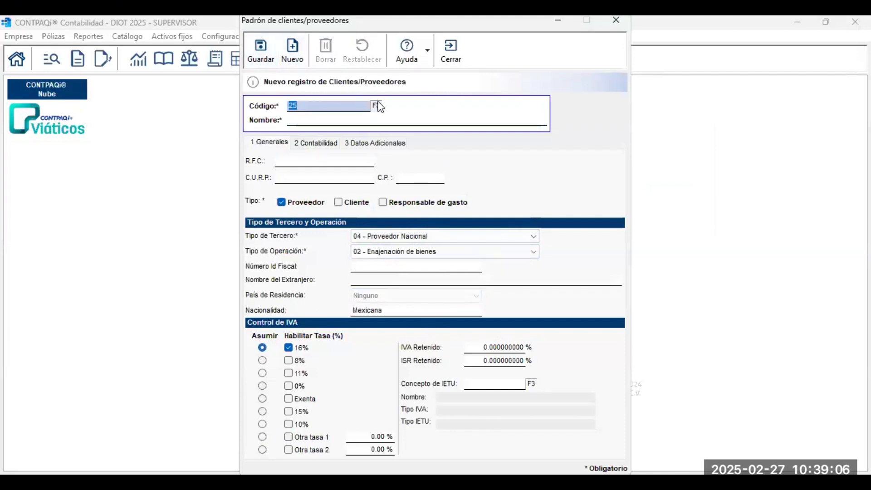
Load supplier 4, COMISION FEDERAL DE ELECTRICAD, from the F3 lookup.
key("F3")
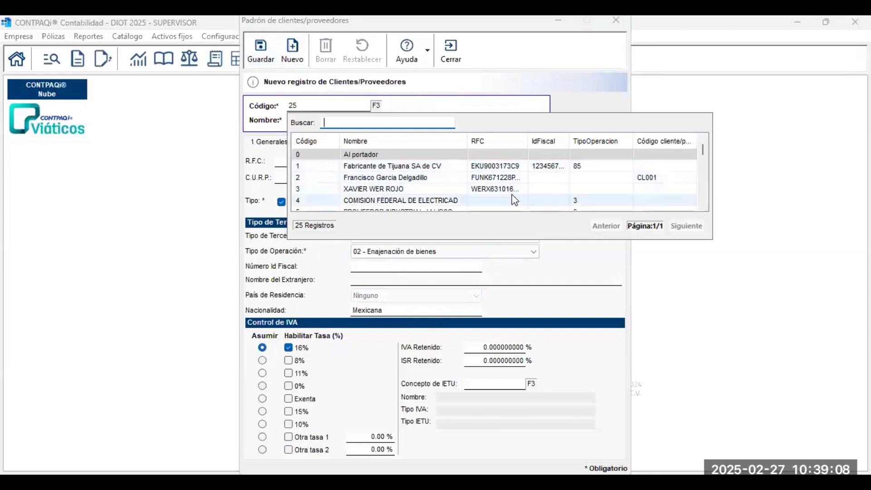
left_click(475, 204)
double_click(475, 204)
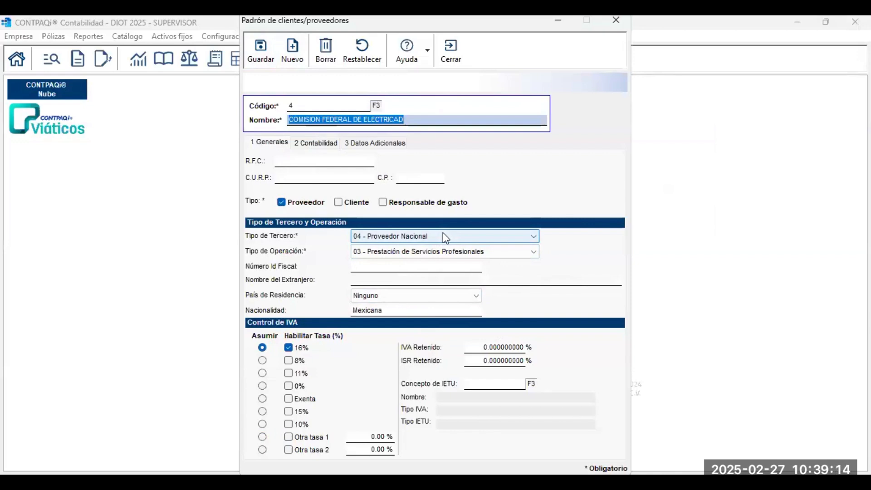
Save supplier 4 with operation type 85 - Otros.
left_click(456, 257)
left_click(421, 298)
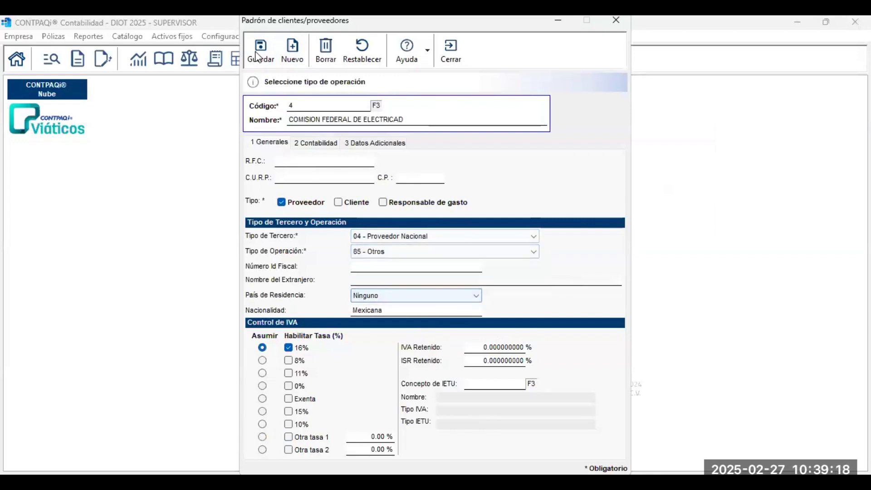
left_click(257, 54)
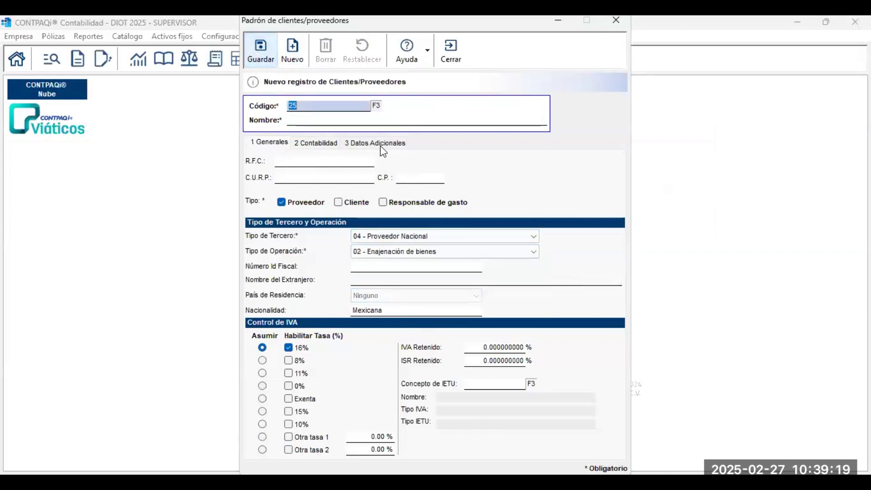
Try operation type 06 on a blank new record, then discard it unsaved.
left_click(463, 251)
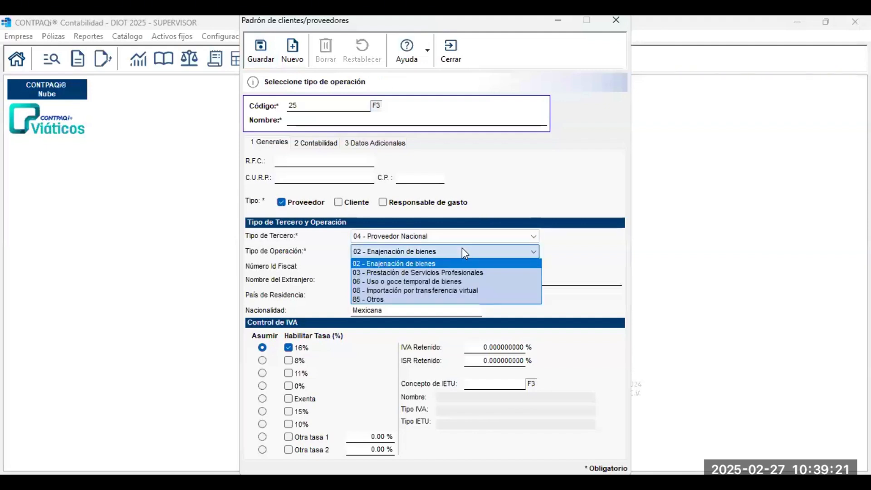
left_click(446, 282)
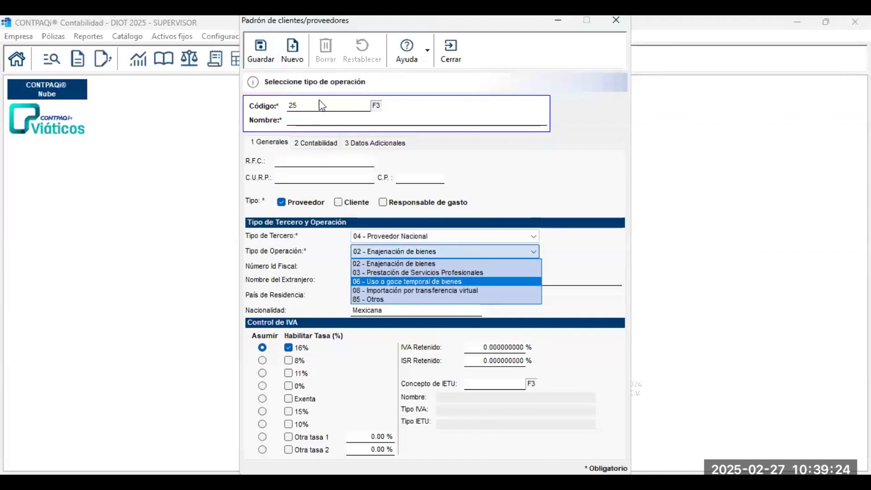
left_click(262, 54)
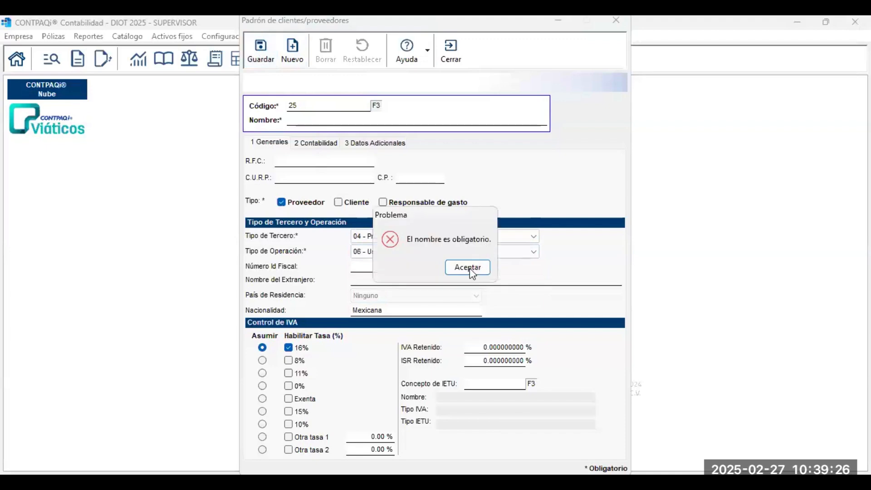
key("Return")
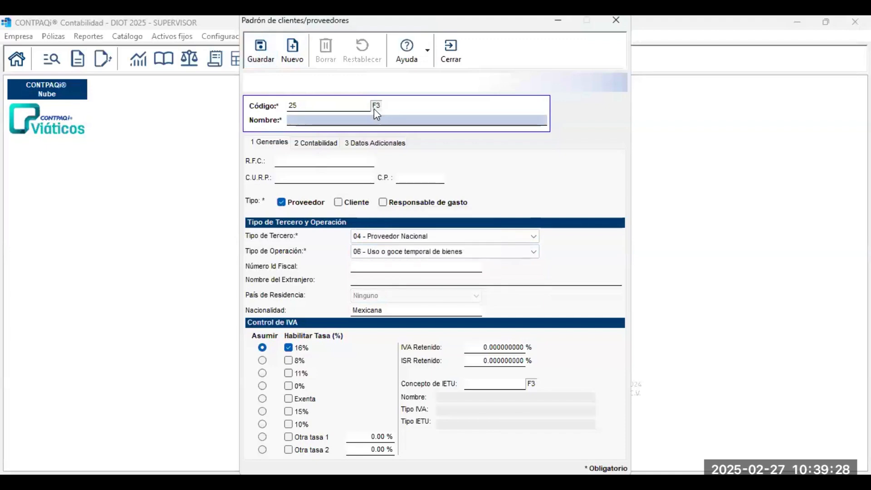
key("Escape")
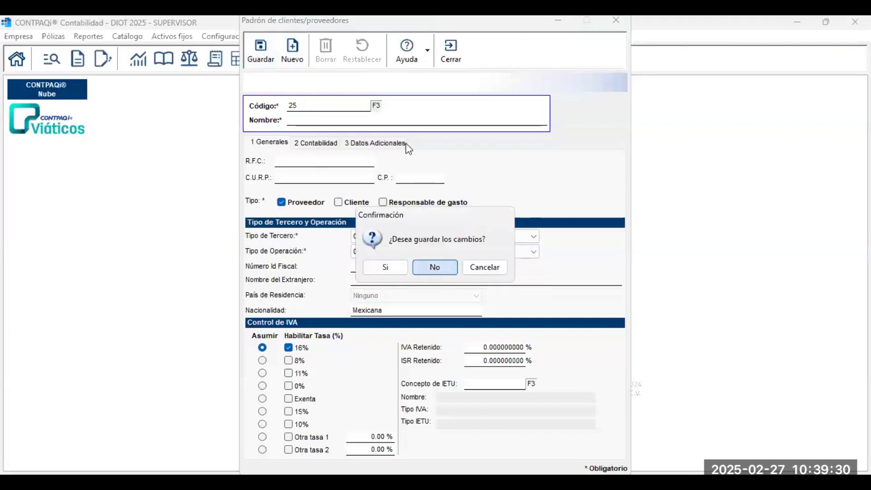
left_click(435, 268)
Reload COMISION FEDERAL DE ELECTRICAD, save it with 06 - Uso o goce temporal de bienes, and verify.
left_click(415, 203)
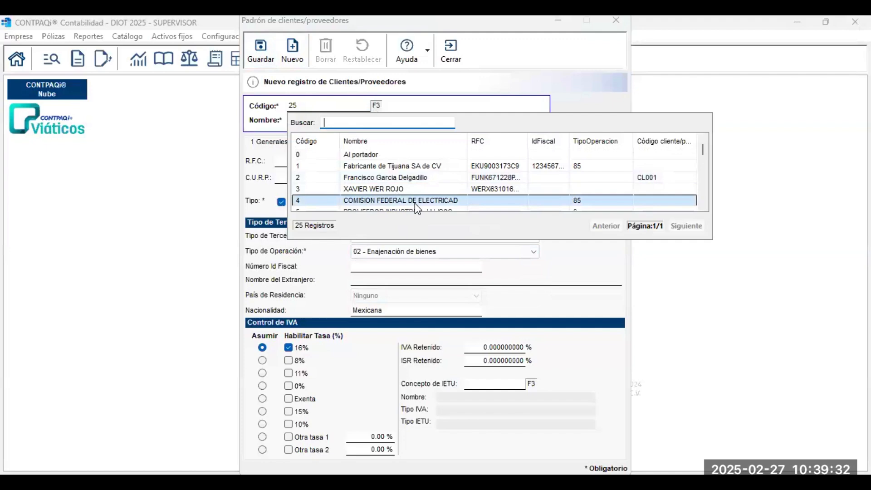
double_click(414, 203)
left_click(482, 252)
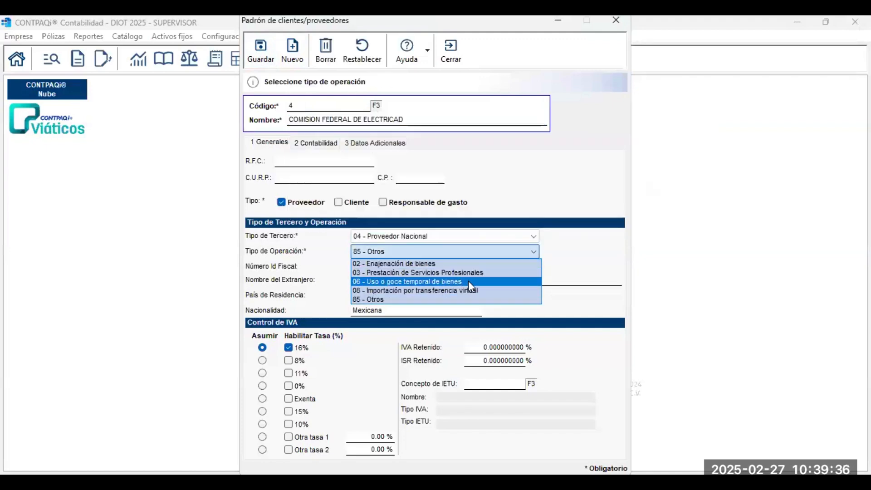
left_click(468, 281)
left_click(260, 51)
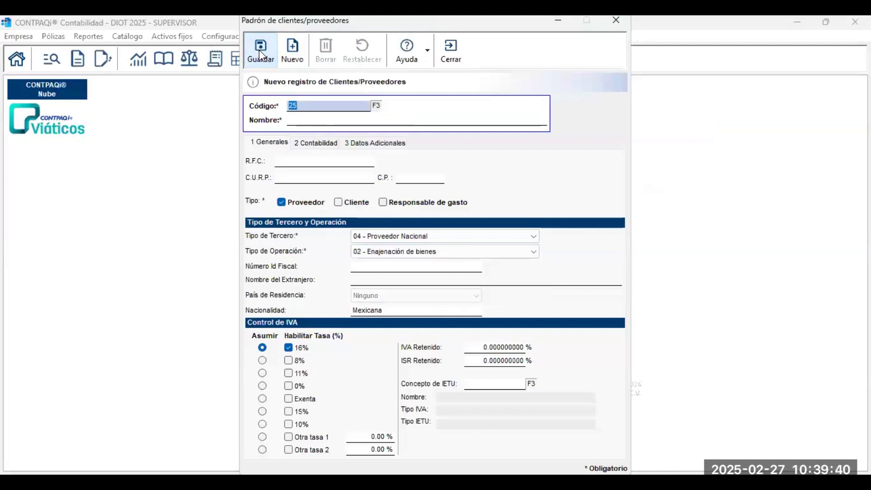
left_click(377, 109)
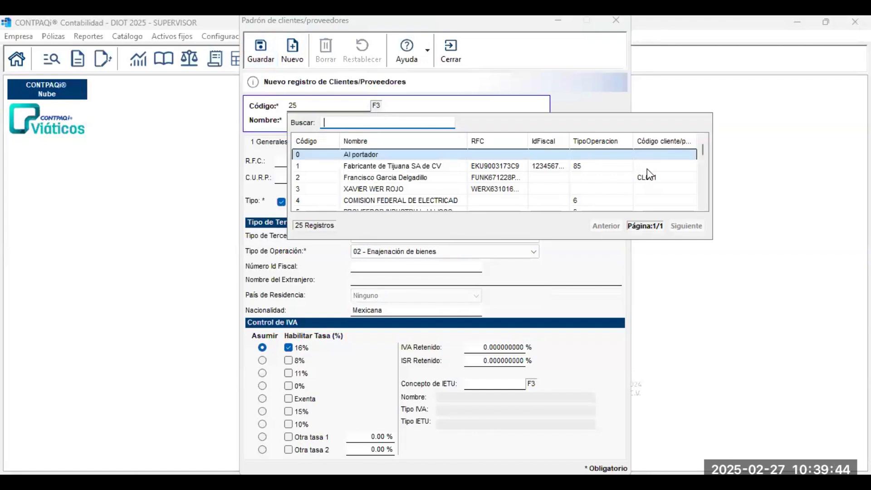
mouse_move(704, 153)
left_mouse_down()
mouse_move(706, 204)
mouse_move(704, 156)
left_mouse_up()
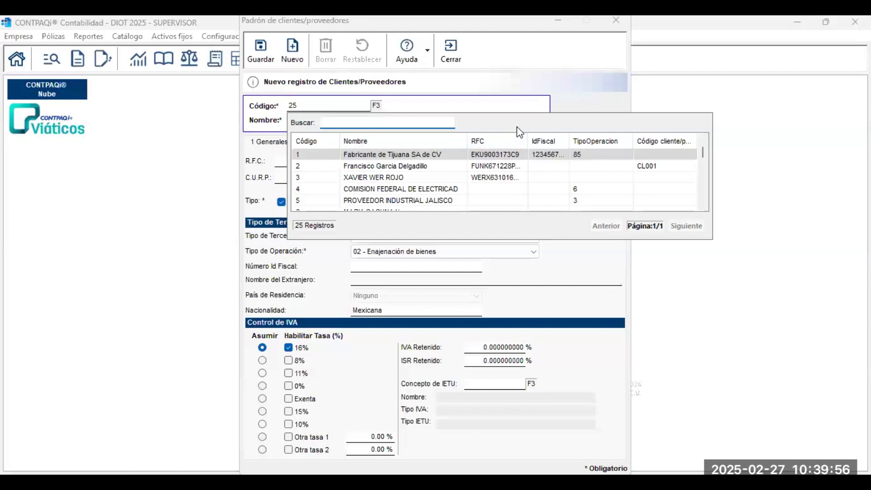
Start new supplier 25 named 'PROVVEDOR GLOBL' and enter its RFC.
left_click(292, 54)
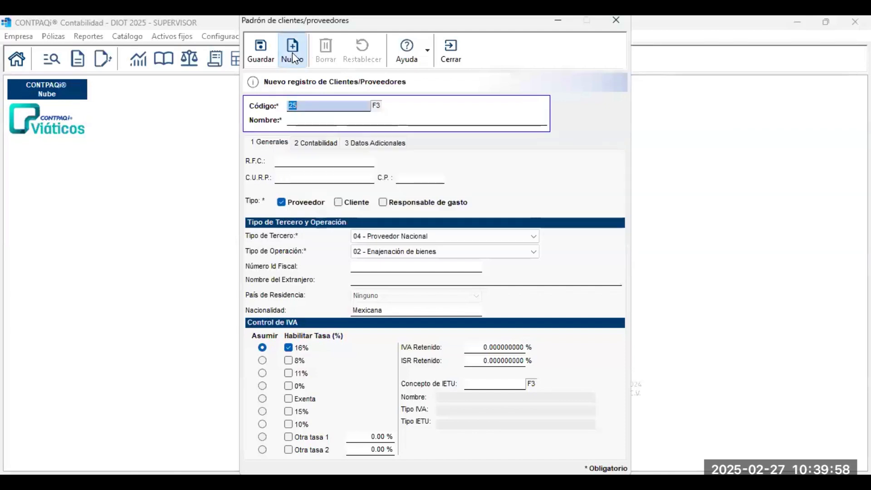
key("Tab")
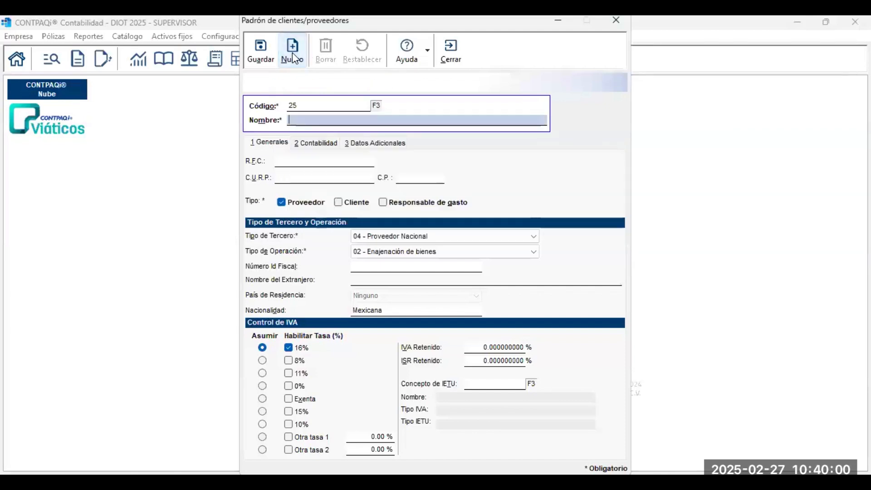
type("PROVV")
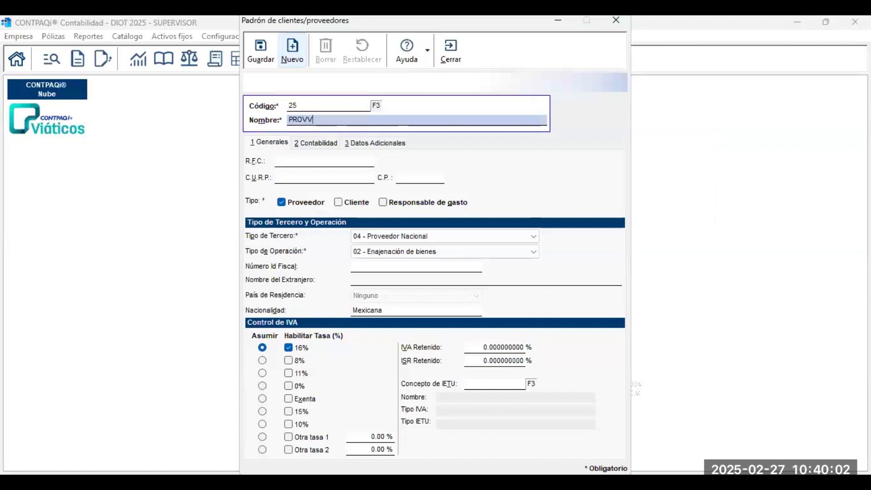
type("EDOR GLOBL")
key("Tab")
key("Tab")
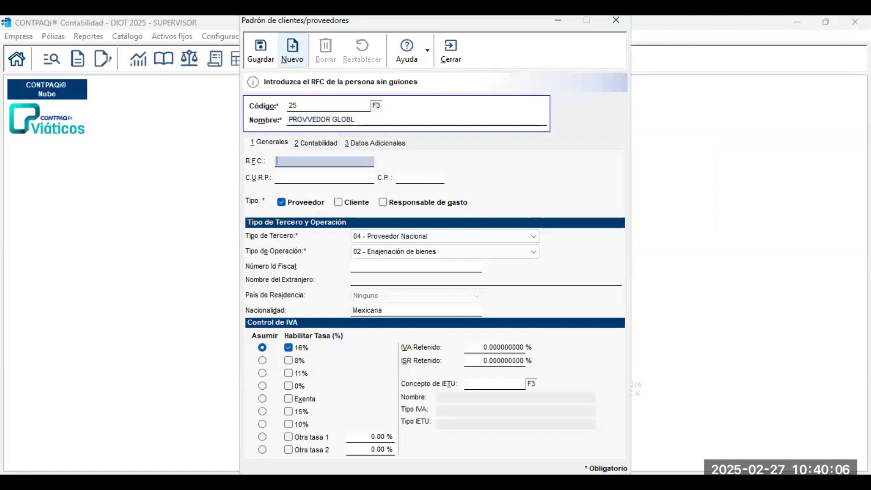
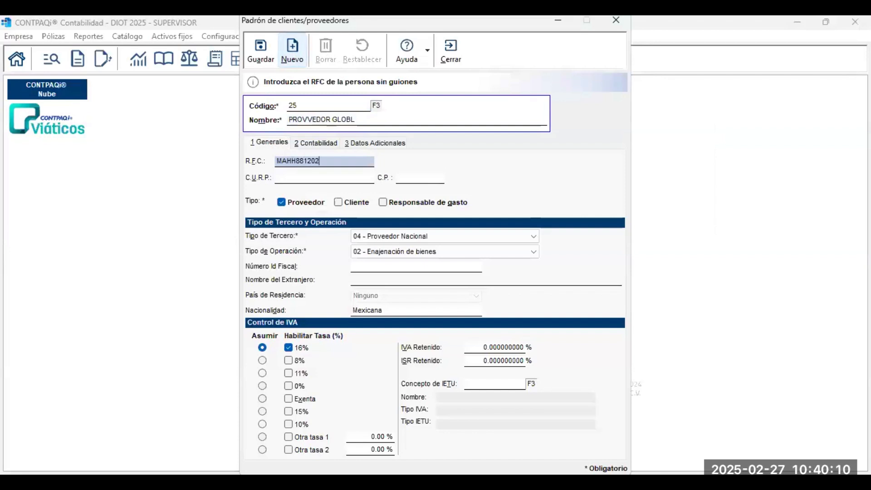
key("Tab")
key("Tab")
key("Tab")
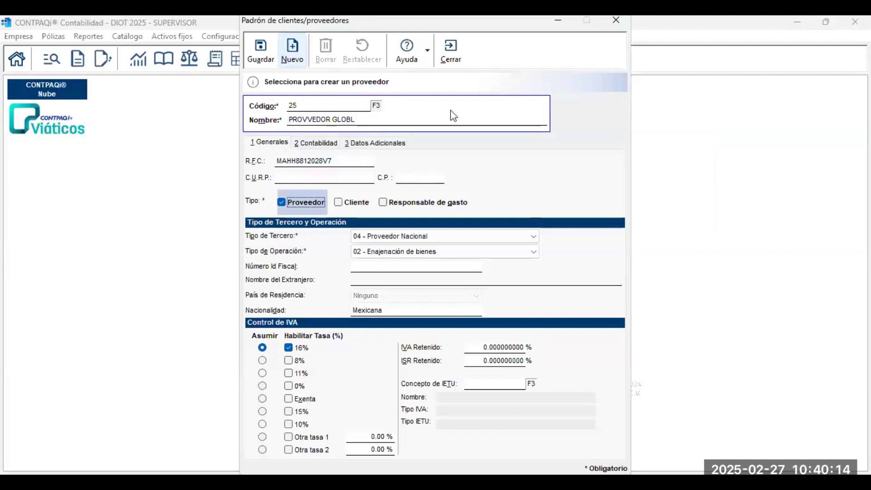
Save supplier 25 as 15 - Proveedor Global, accepting the RFC warning.
left_click(423, 240)
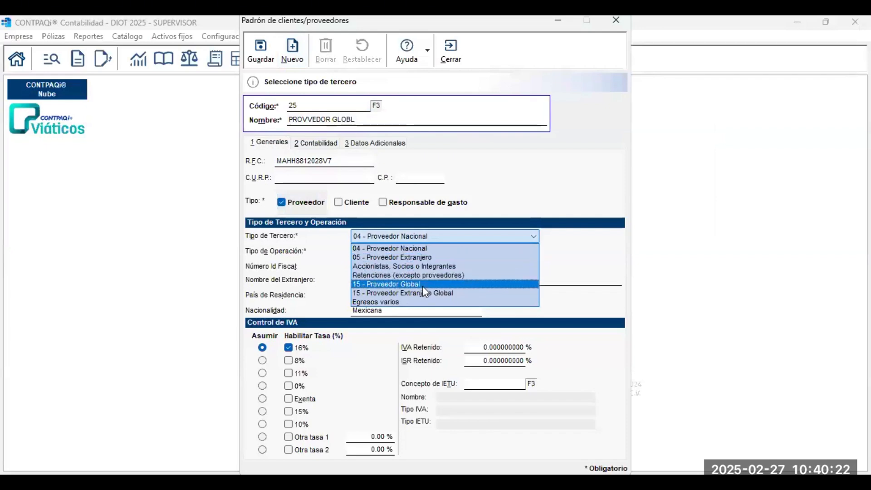
left_click(422, 284)
left_click(454, 256)
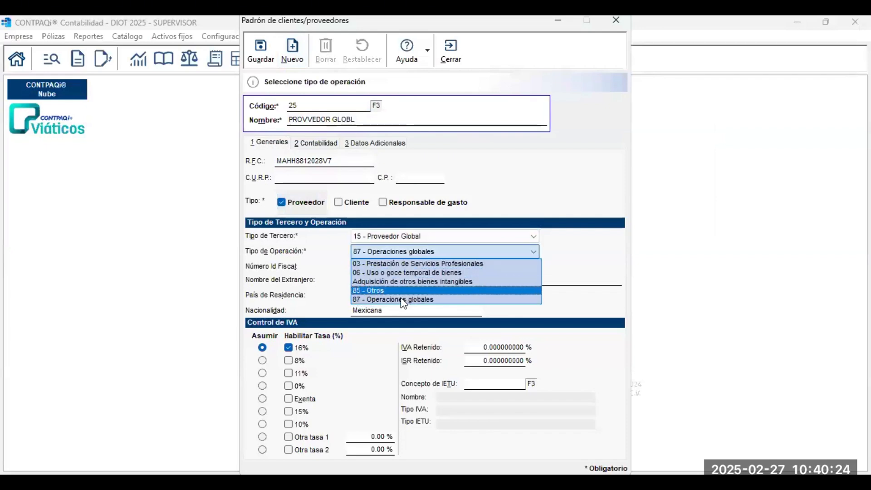
left_click(265, 57)
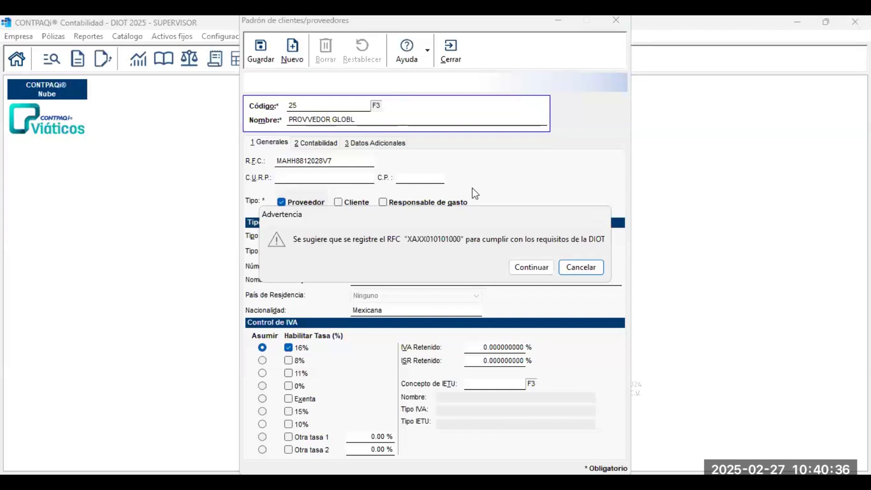
left_click(524, 267)
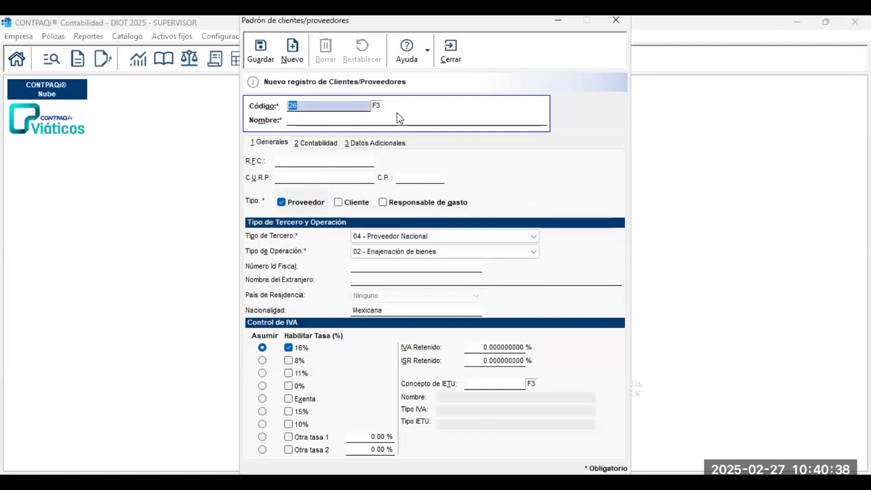
Reload provider 25 and save it with the generic RFC XAXX010101000.
left_click(376, 105)
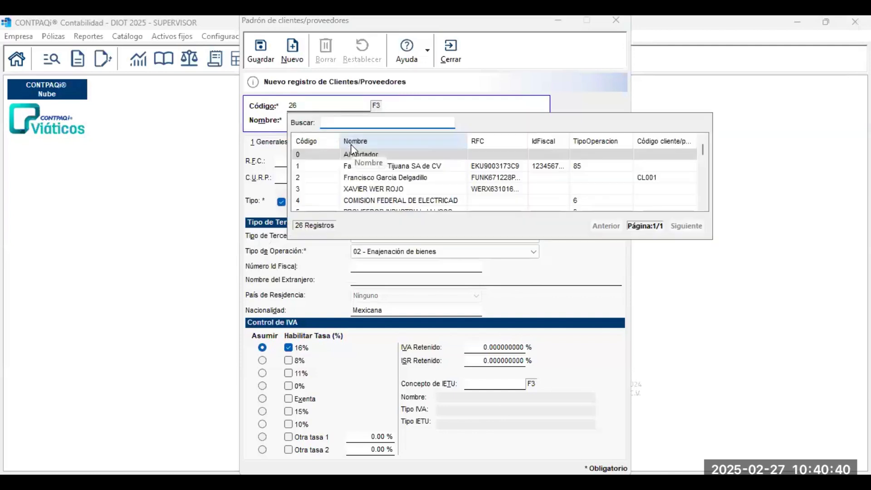
type("25")
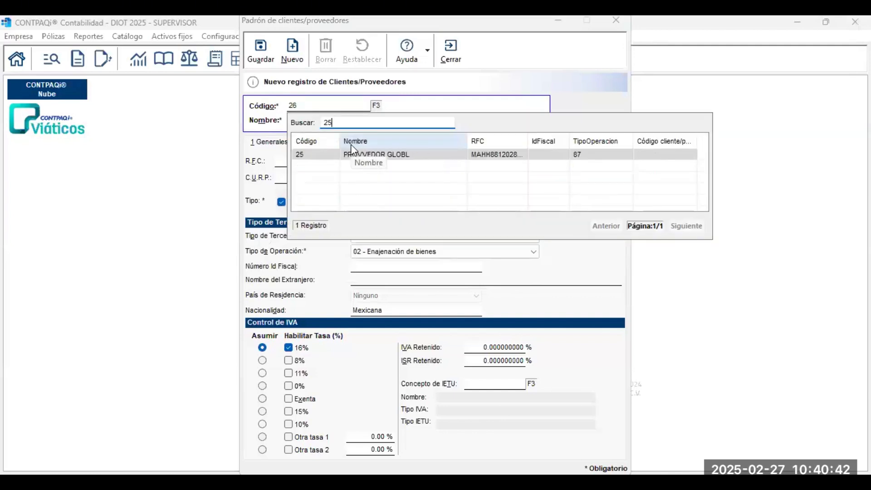
key("Return")
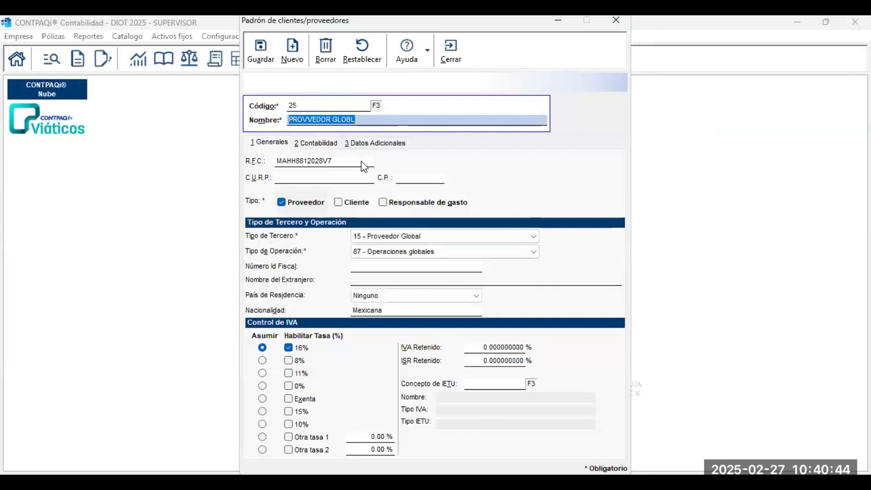
key("Tab")
key("Tab")
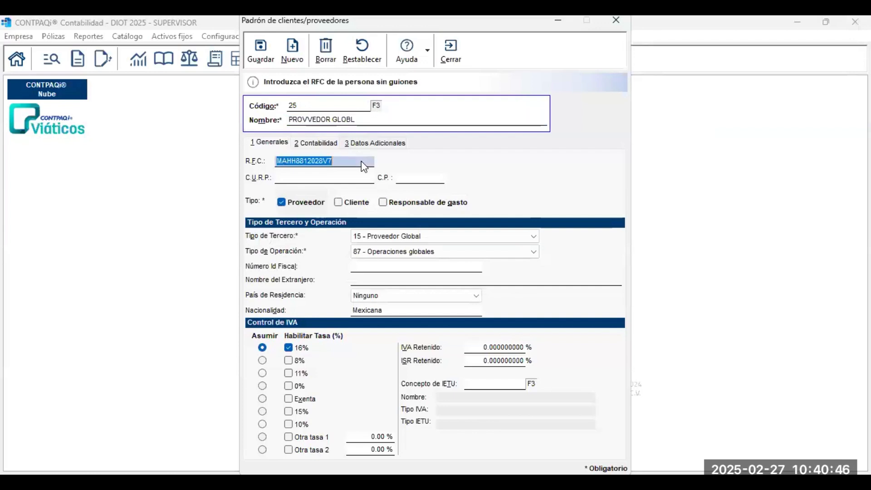
type("XAXX0")
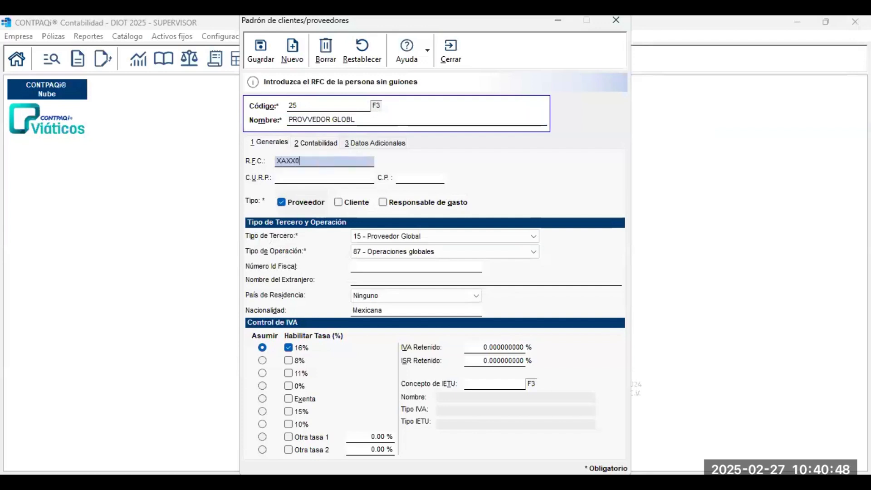
type("10101000")
key("Tab")
key("Tab")
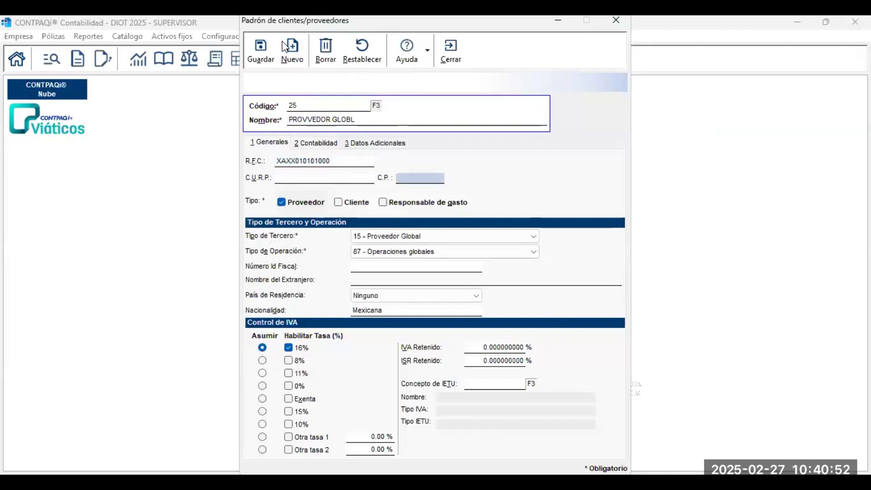
left_click(276, 51)
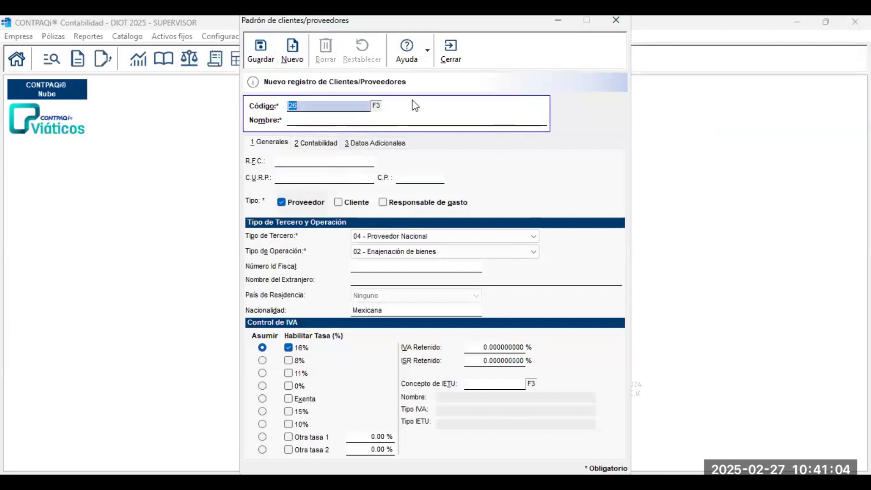
Resave provider 7, close the provider catalogue, and open the Diciembre 2024 póliza list.
left_click(376, 108)
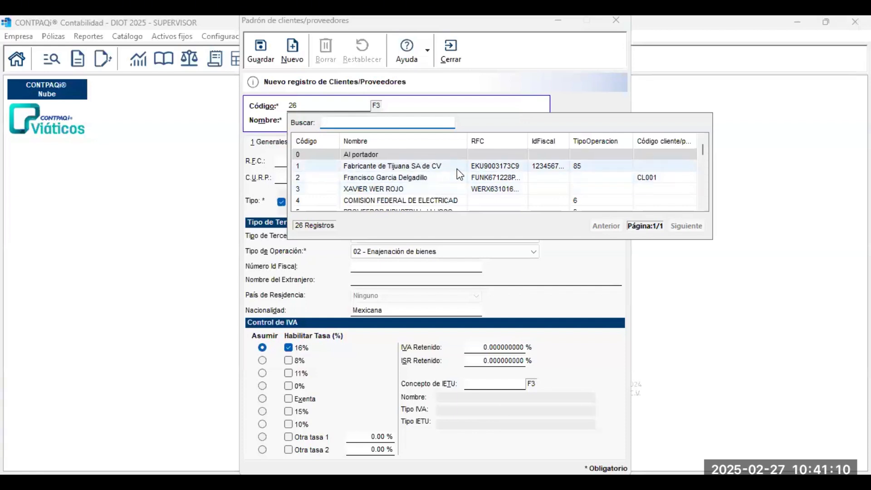
left_click(702, 208)
left_click(702, 208)
left_click(702, 207)
left_click(702, 207)
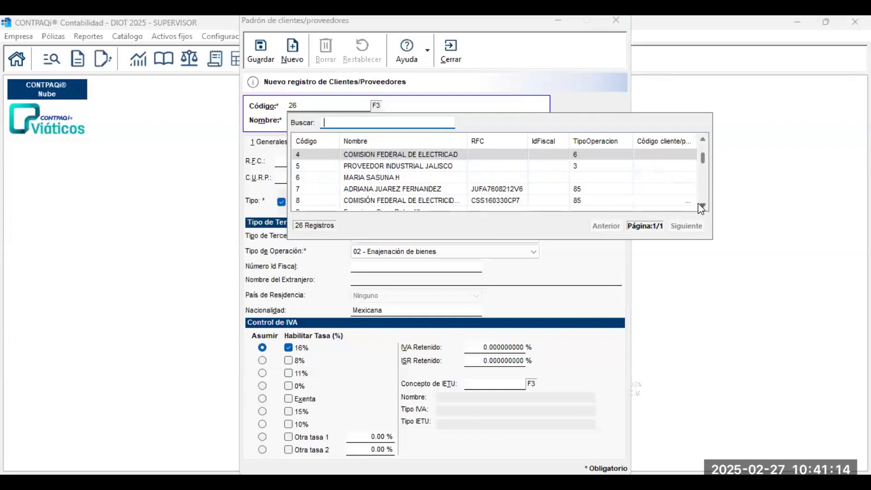
left_click(702, 207)
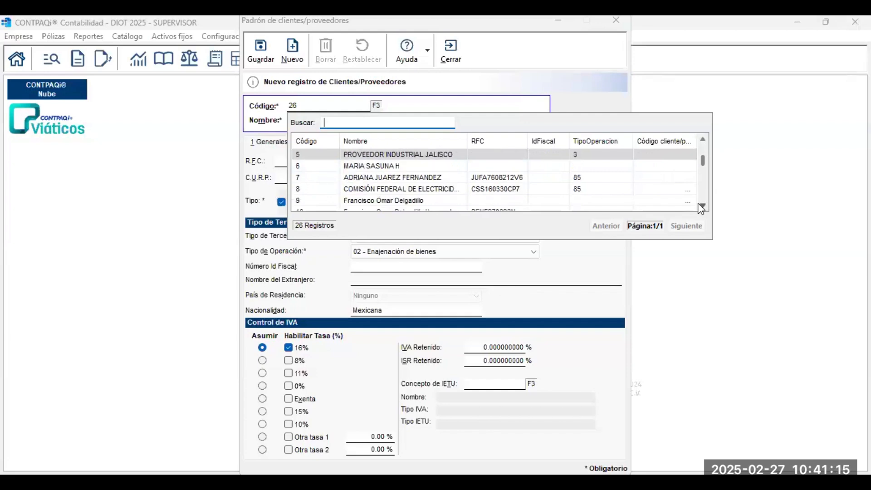
left_click(449, 182)
double_click(448, 181)
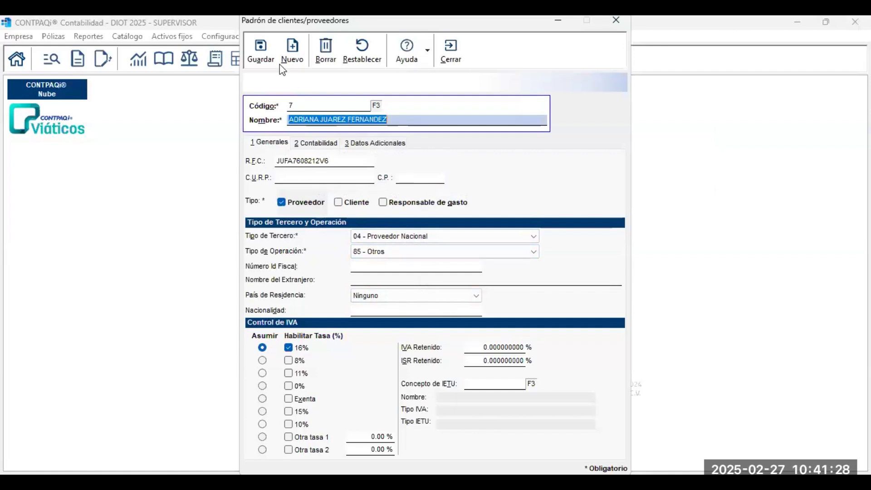
left_click(260, 54)
left_click(444, 65)
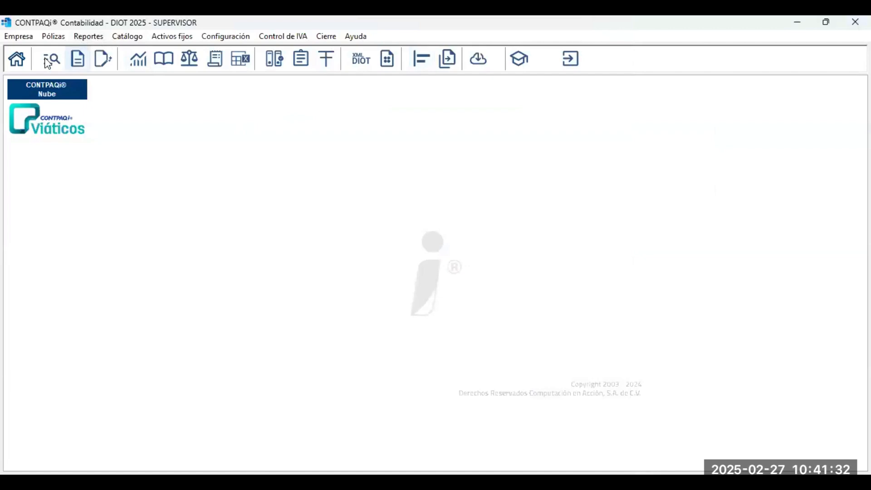
left_click(52, 58)
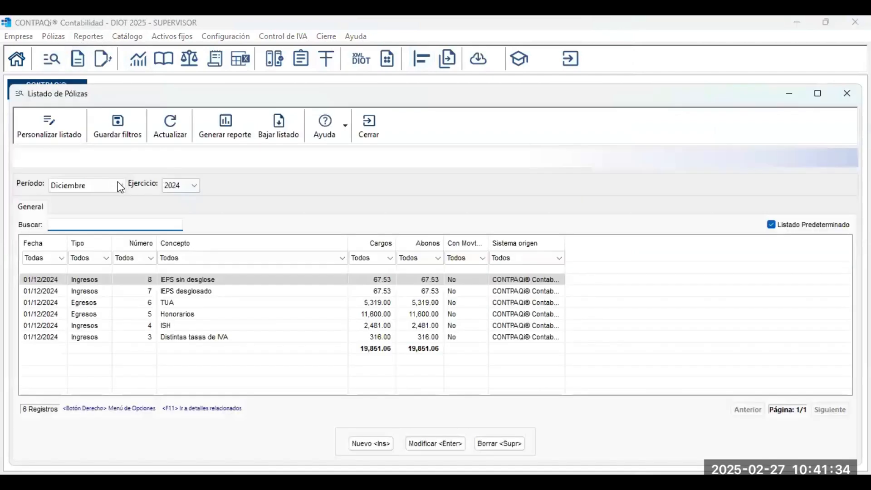
Filter the póliza list to Enero 2025 and select póliza 17 Compra IVA 16 GRAL.
left_click(119, 185)
left_click(94, 209)
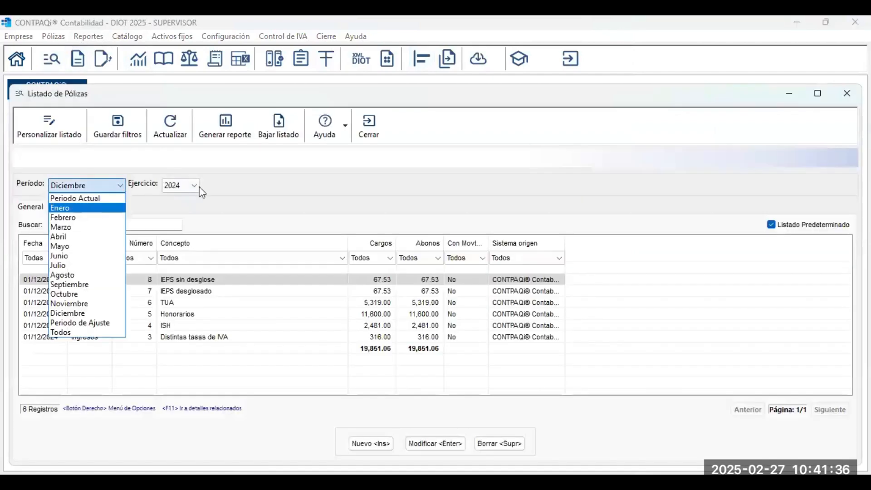
left_click(195, 186)
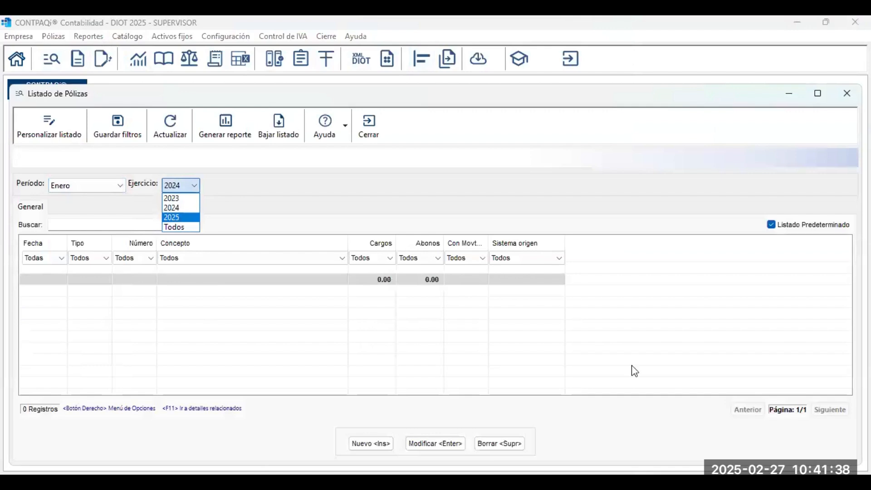
key("Return")
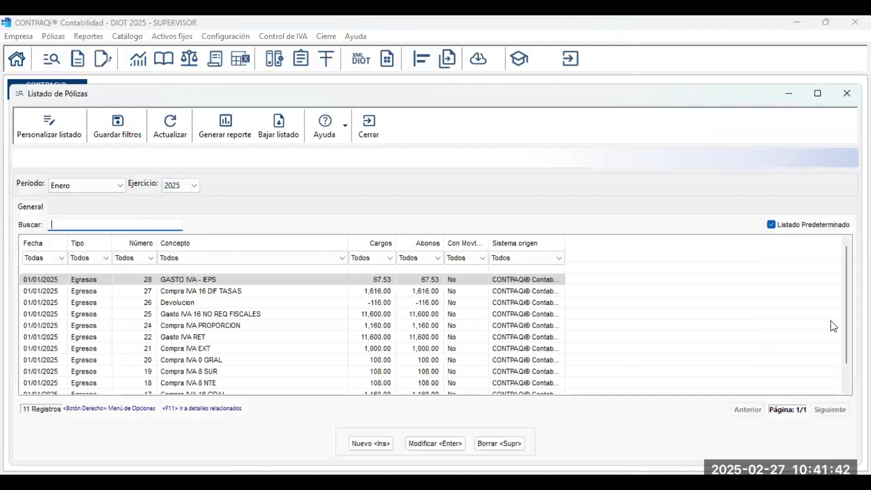
scroll(846, 327, "down", 1)
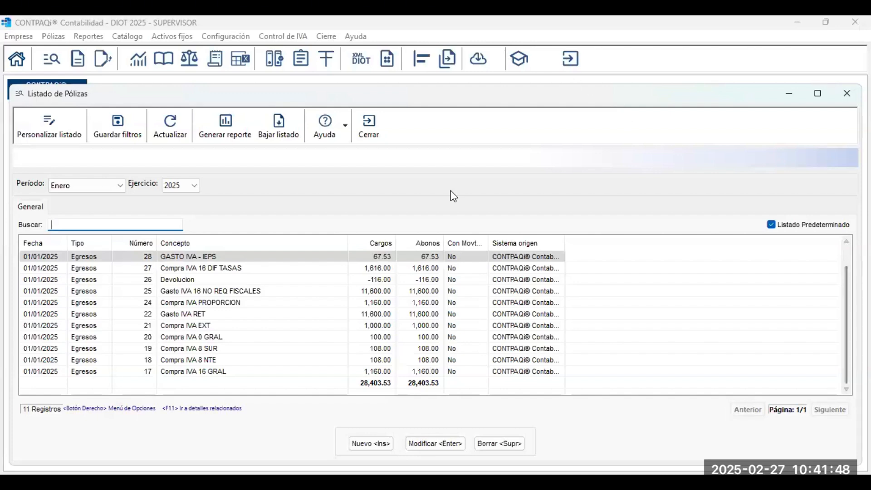
left_click(203, 372)
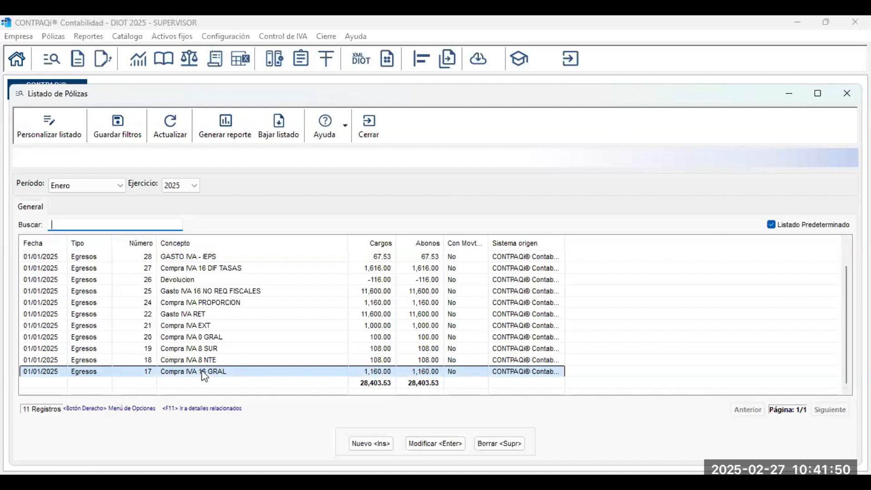
Open póliza 17 full-screen, register IVA control from its CFDI, and select the folio 52 IVA row.
double_click(202, 372)
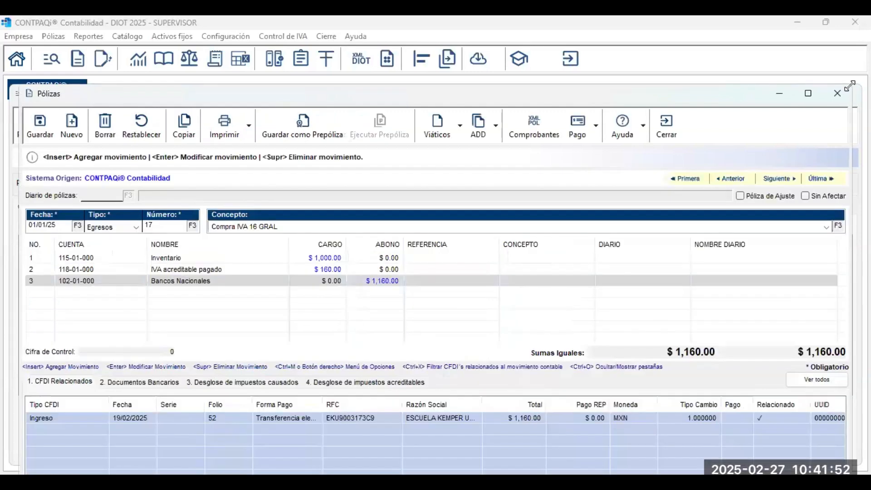
left_click(816, 91)
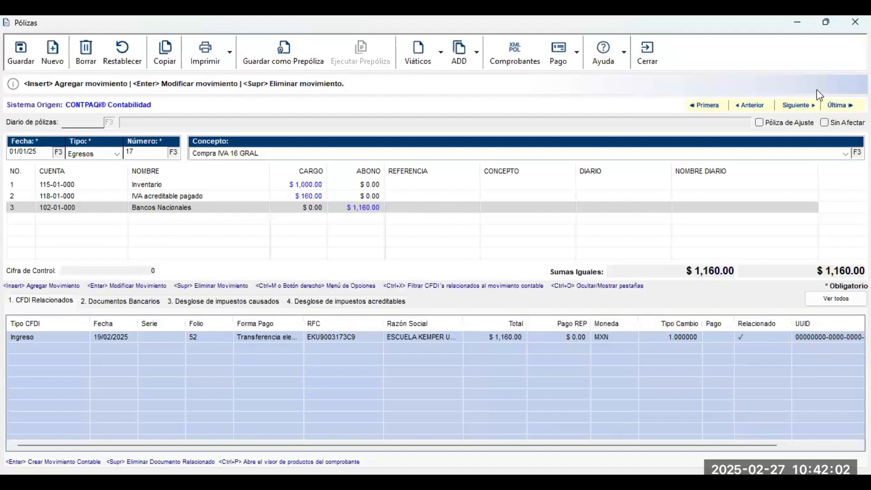
left_click(477, 51)
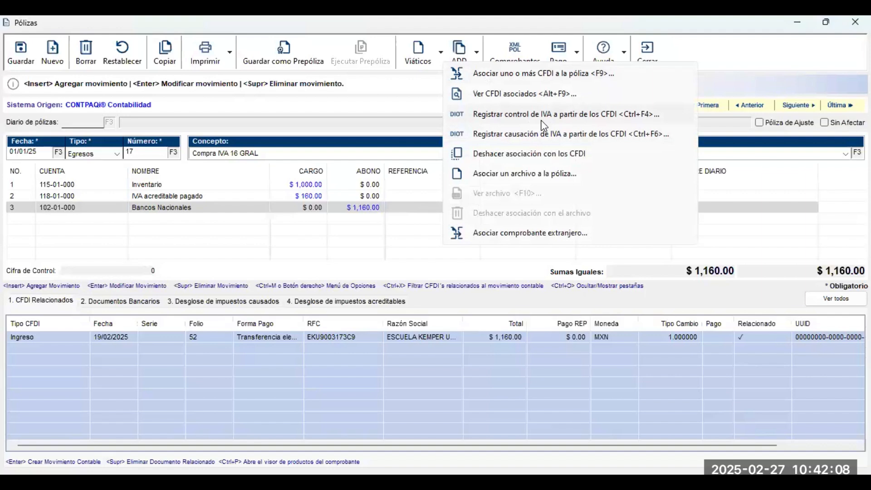
left_click(544, 122)
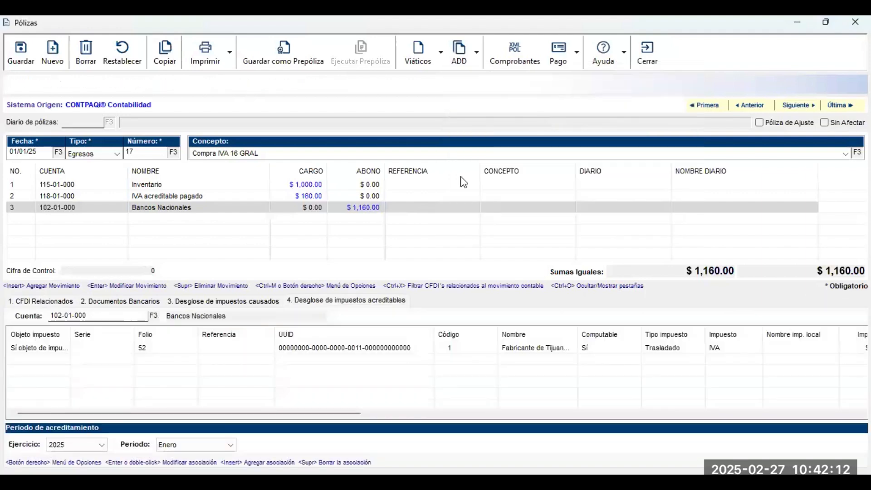
left_click(328, 351)
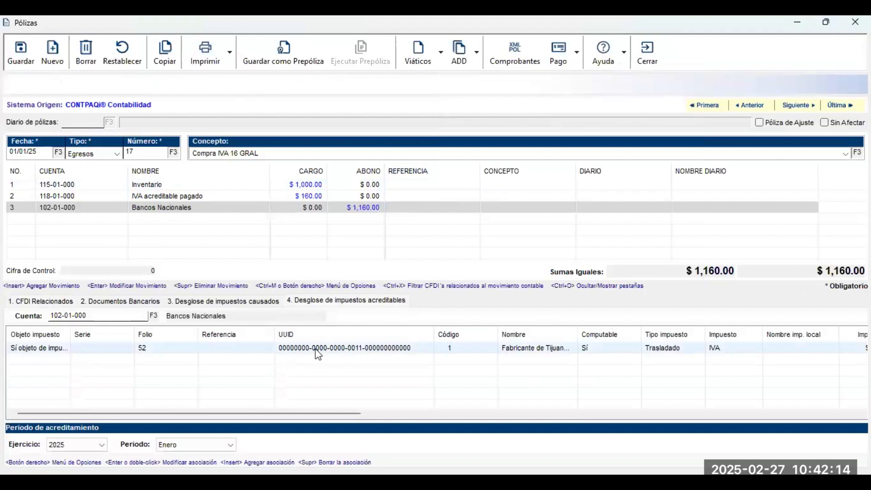
left_click(316, 350)
Open the IVA row's tax association and check its tax, factor, rate, Neto and Importe base cells.
double_click(316, 351)
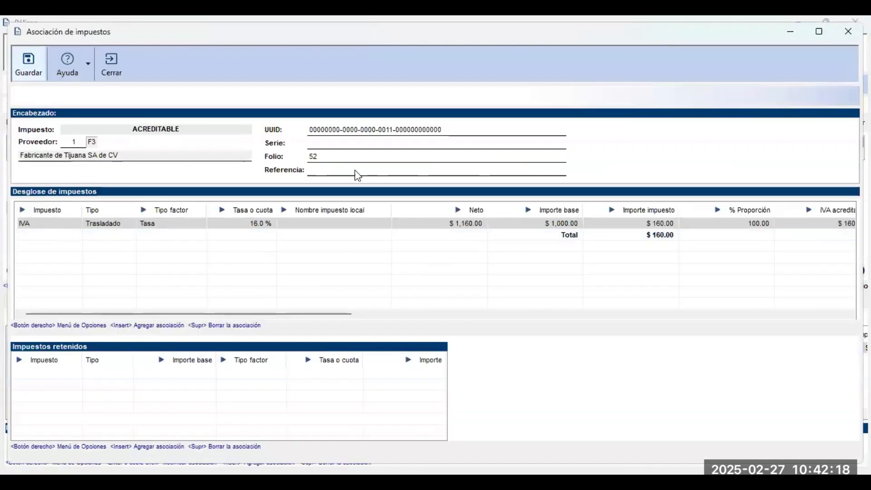
left_click(75, 225)
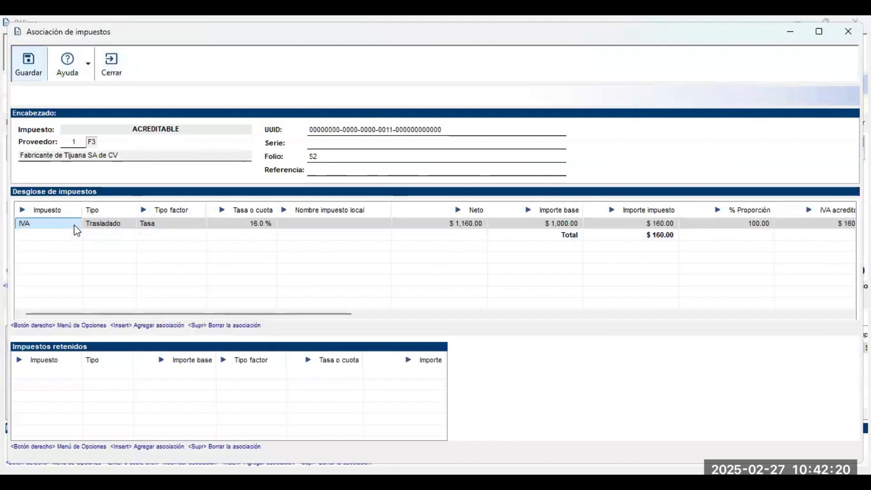
left_click(120, 227)
left_click(155, 228)
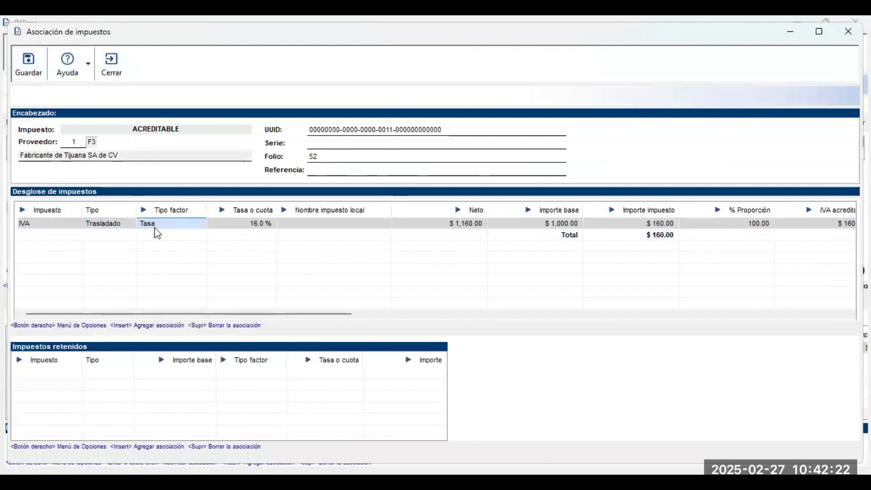
left_click(243, 231)
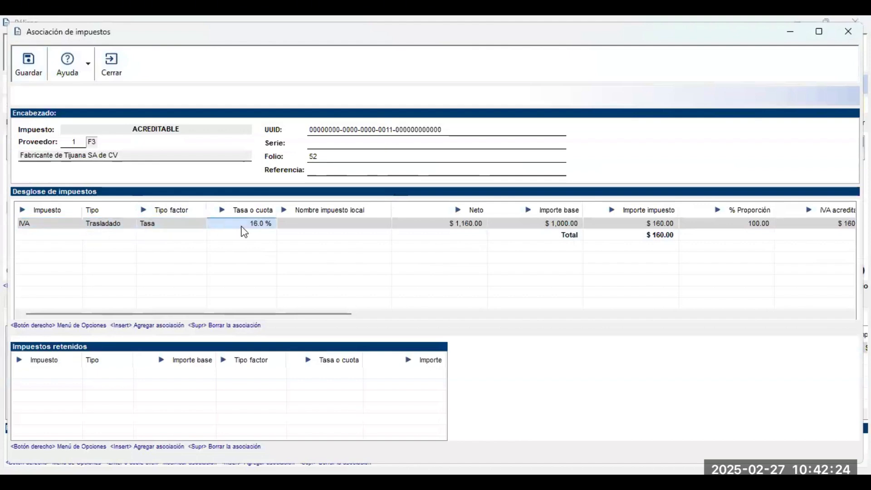
left_click(326, 226)
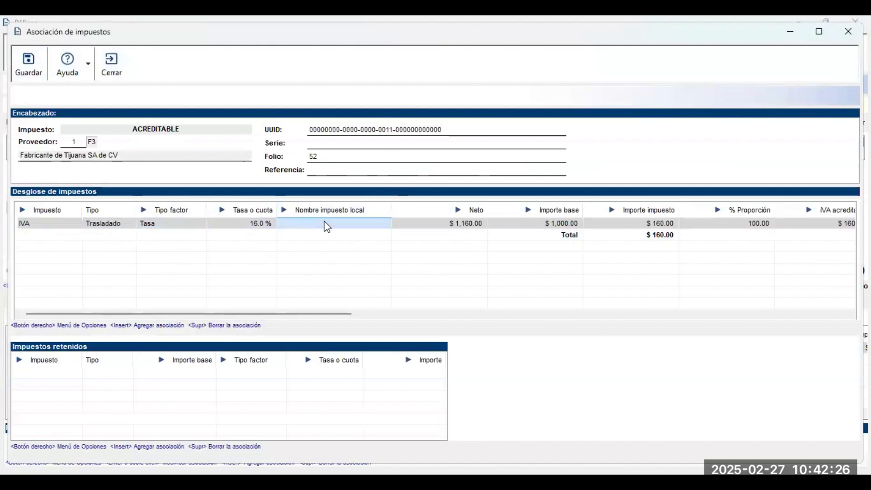
left_click(442, 223)
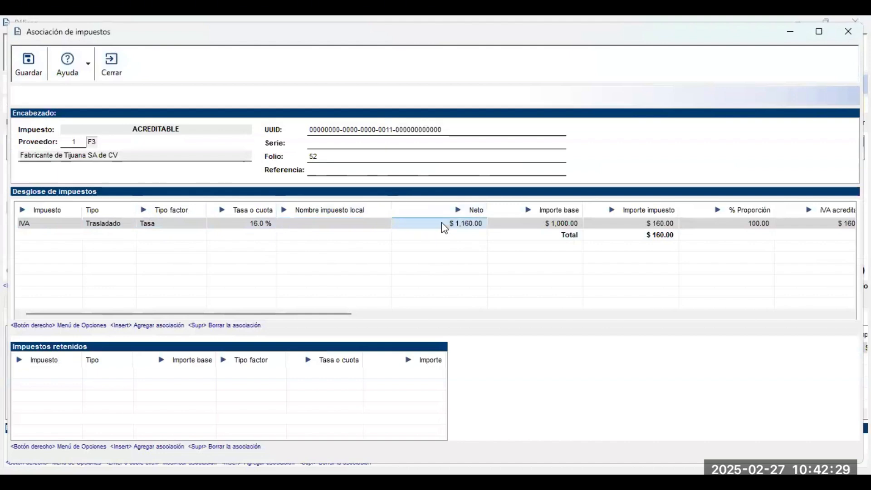
left_click(538, 225)
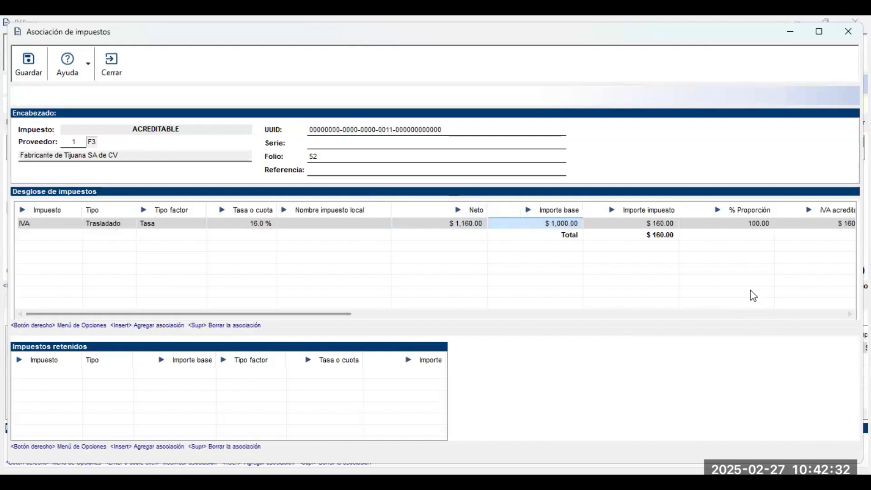
key("Tab")
key("Tab")
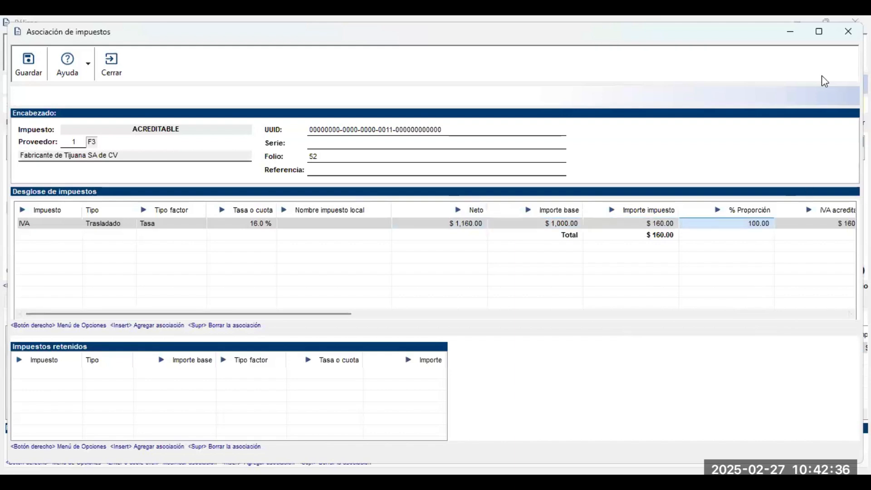
Maximize the window and review $160.00 IVA acreditable, no retentions and the $1,160.00 total.
left_click(820, 32)
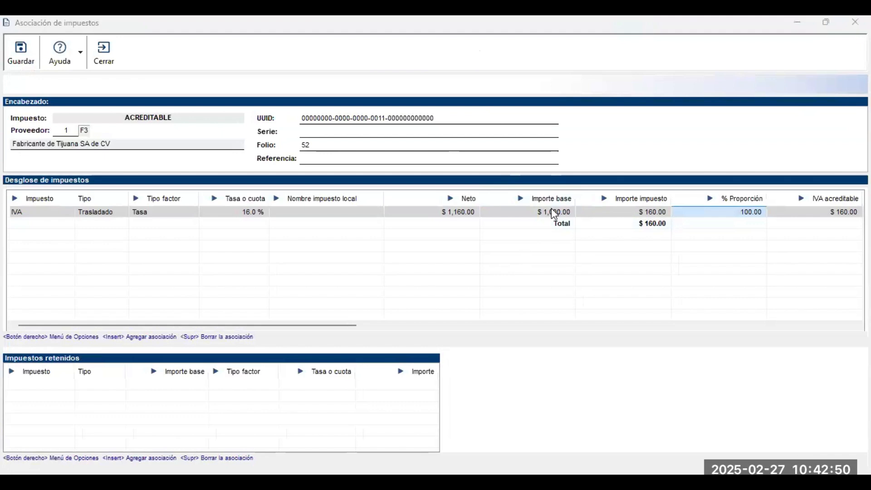
key("Left")
key("Right")
key("Right")
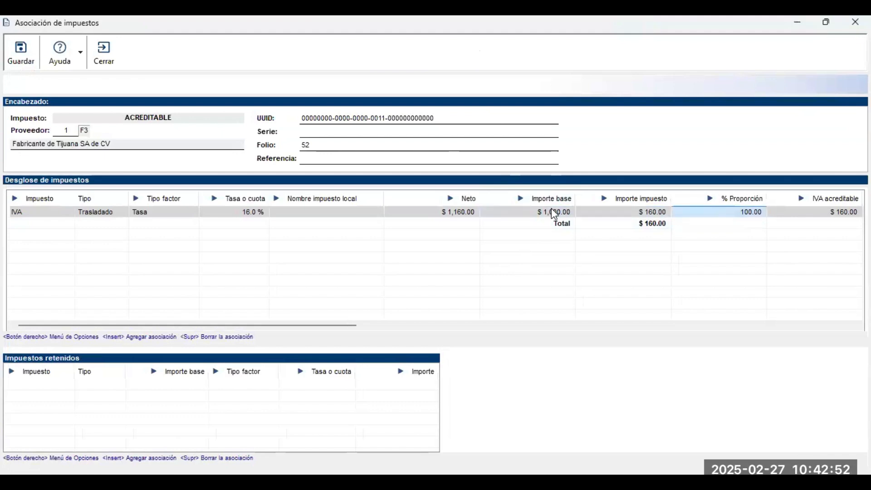
key("Right")
key("Right")
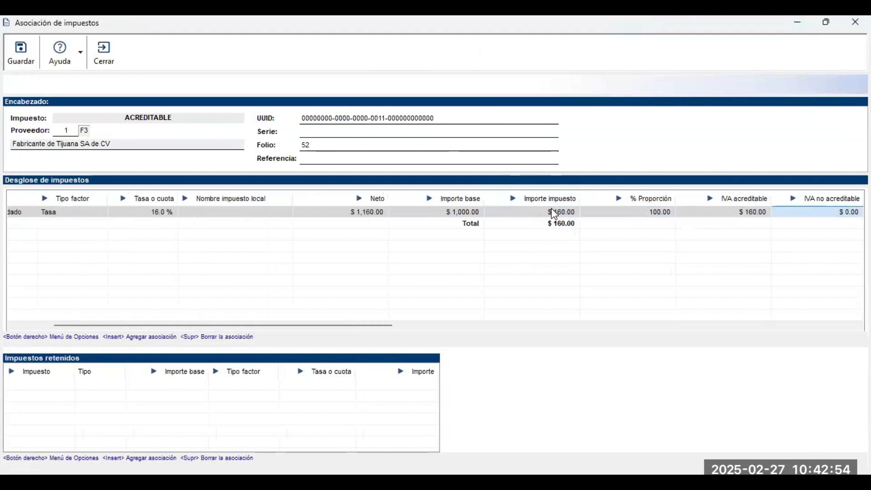
key("Right")
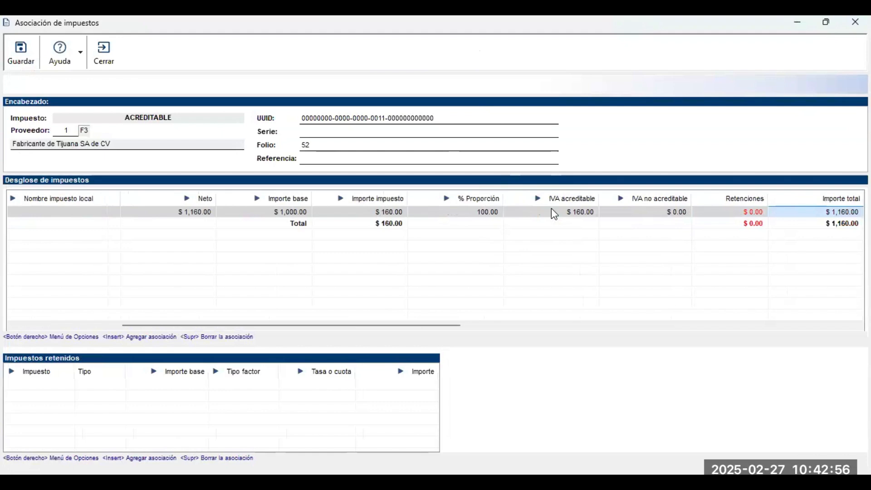
key("Left")
key("Left")
key("Left")
key("Left")
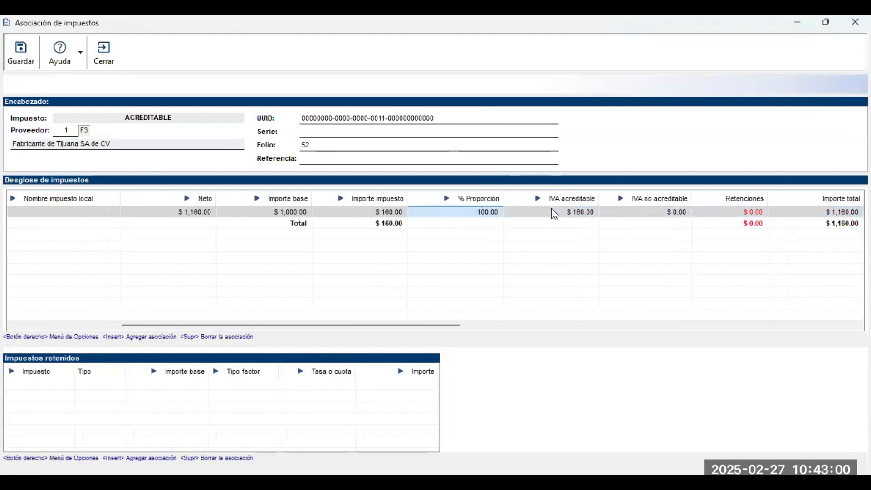
Try an 80 % Proporción, giving $32.00 IVA no acreditable.
left_click(490, 211)
type("80")
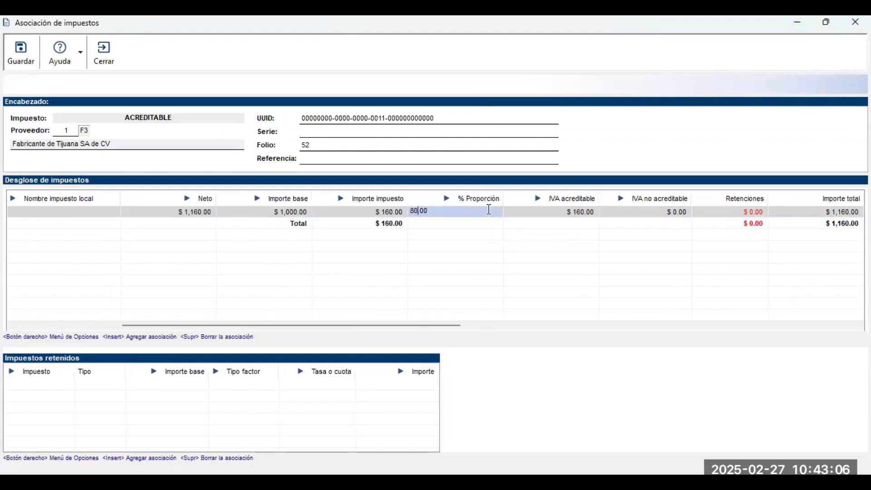
key("Tab")
key("Tab")
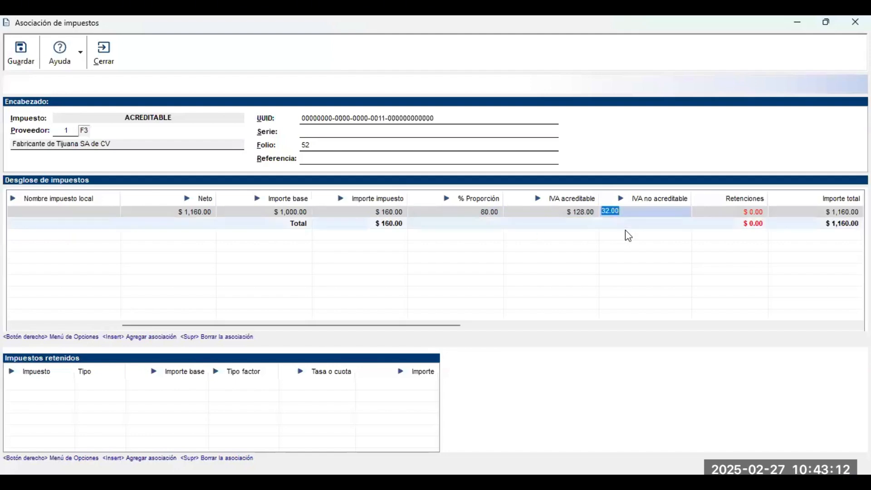
left_click(662, 216)
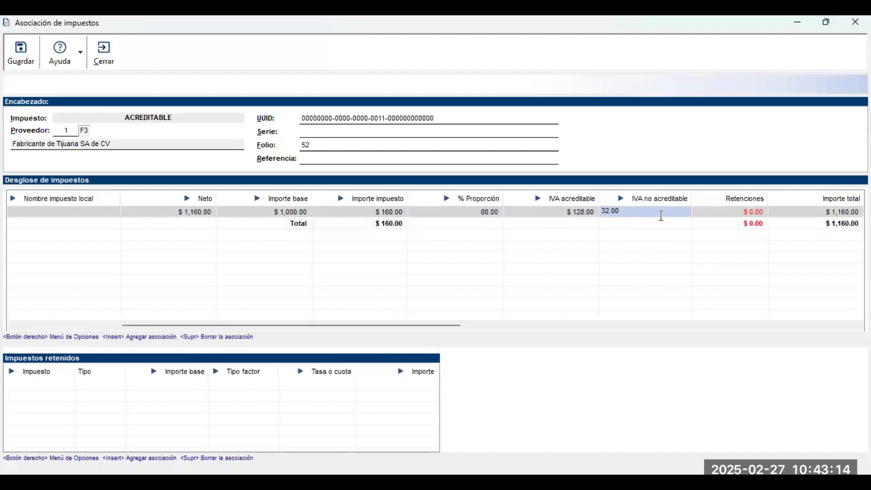
left_click(488, 213)
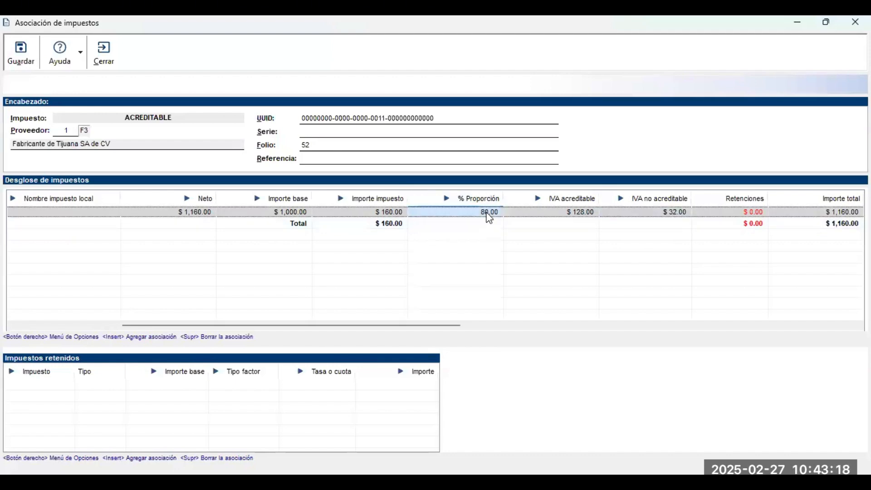
Restore % Proporción to 100.00, then enter $76.00 as IVA acreditable.
left_click(488, 213)
type("100.00")
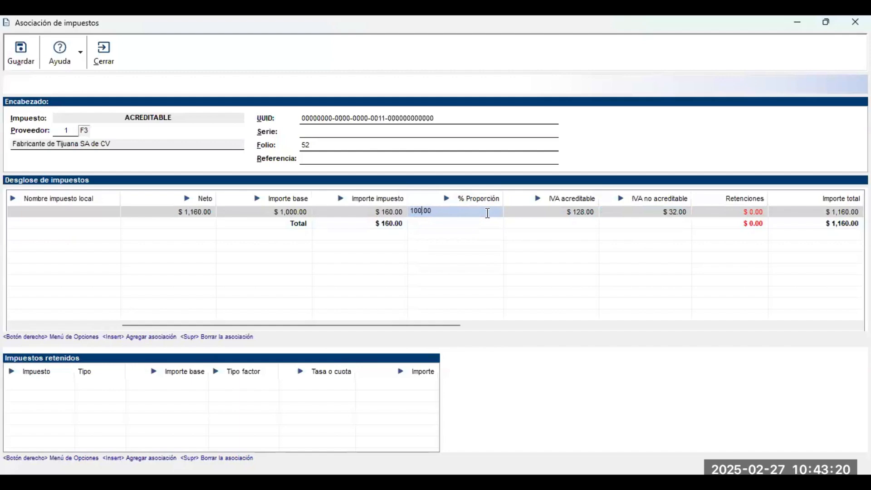
key("Tab")
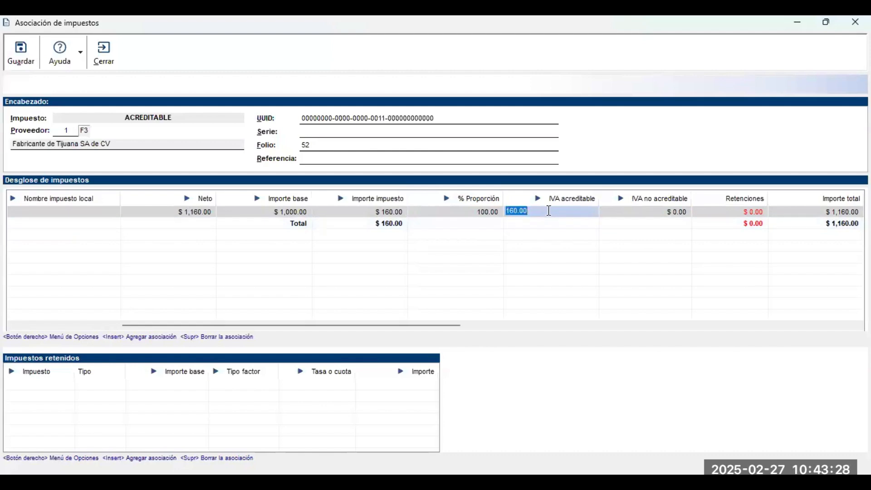
type("76")
key("Tab")
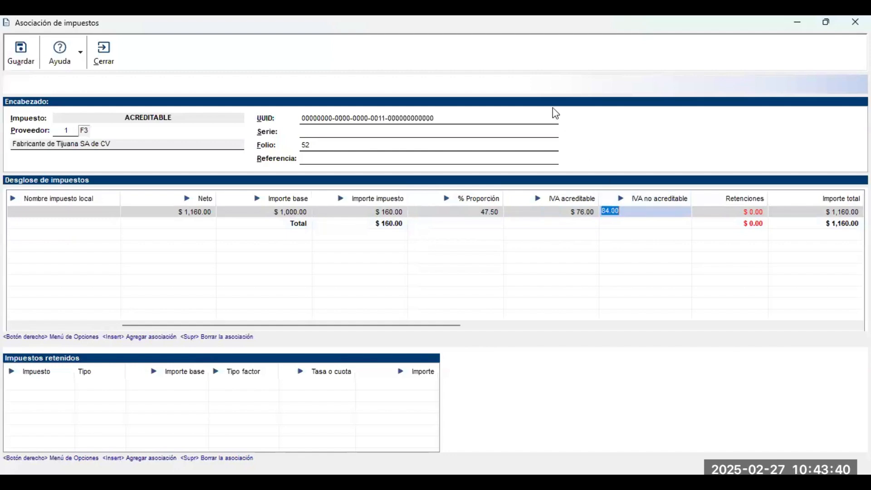
Confirm the $84.00 IVA no acreditable amount on folio 52's IVA row.
left_click(644, 209)
key("Return")
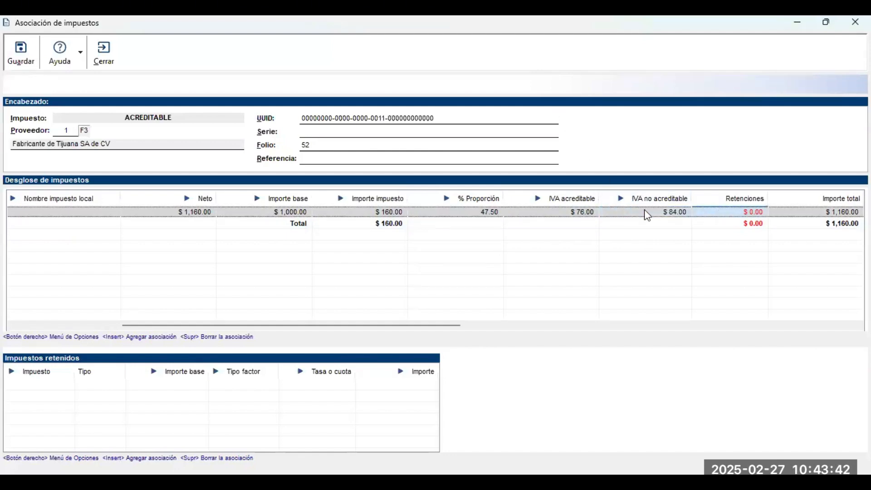
key("Return")
key("Return")
key("Return")
key("Return")
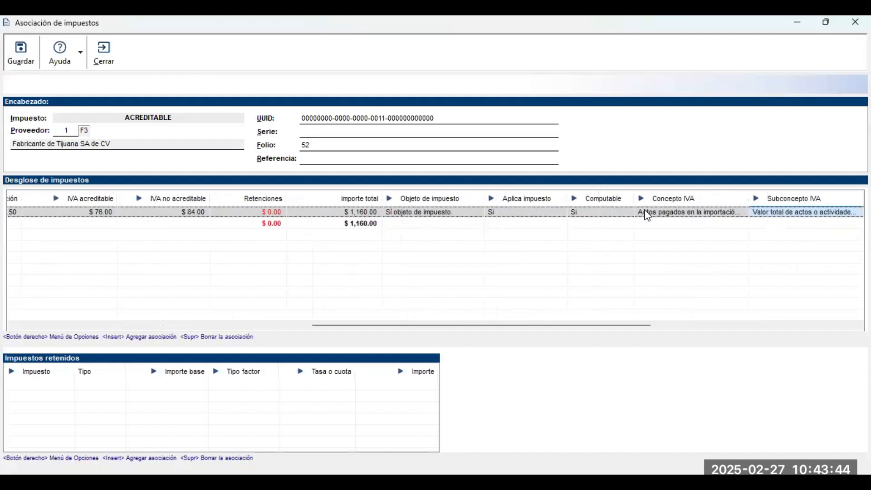
key("Return")
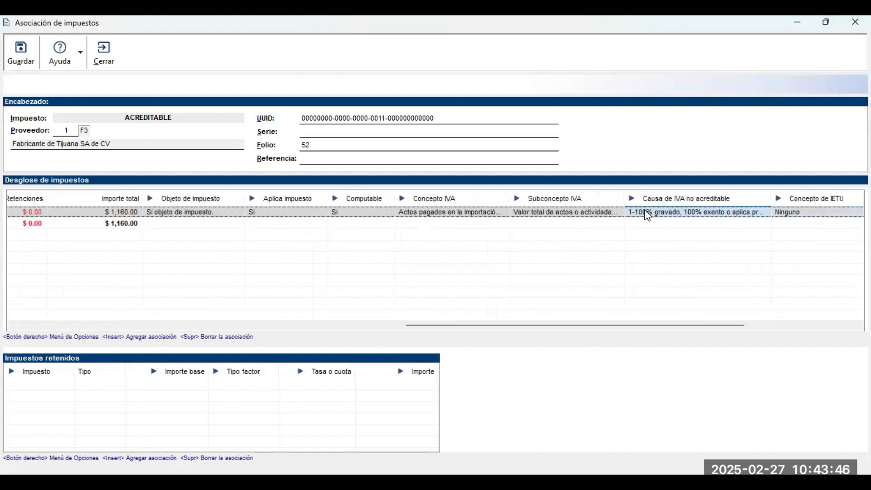
key("Left")
key("Left")
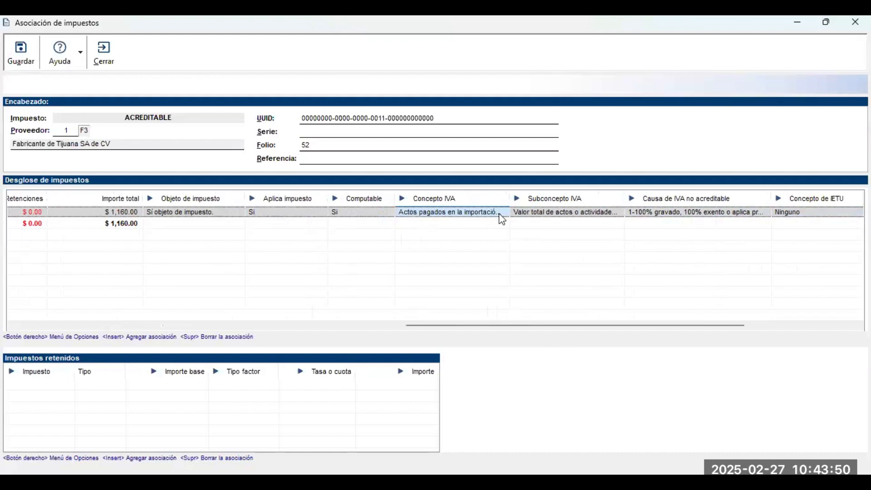
Keep the Concepto IVA and choose the customs-imported tangible goods Subconcepto IVA.
left_click(500, 214)
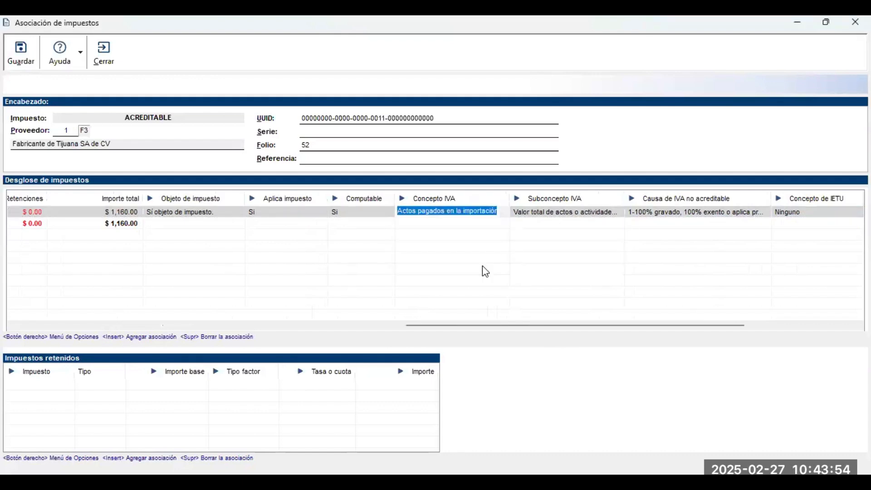
left_click(605, 211)
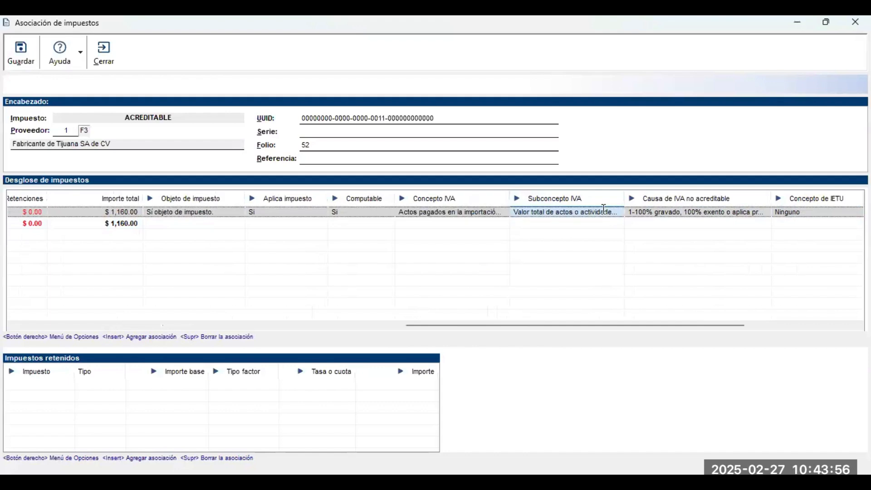
left_click(604, 210)
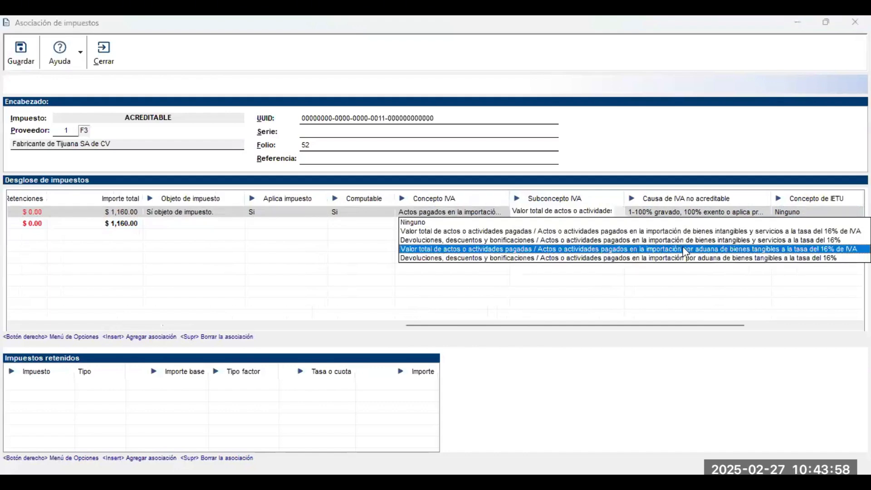
left_click(686, 249)
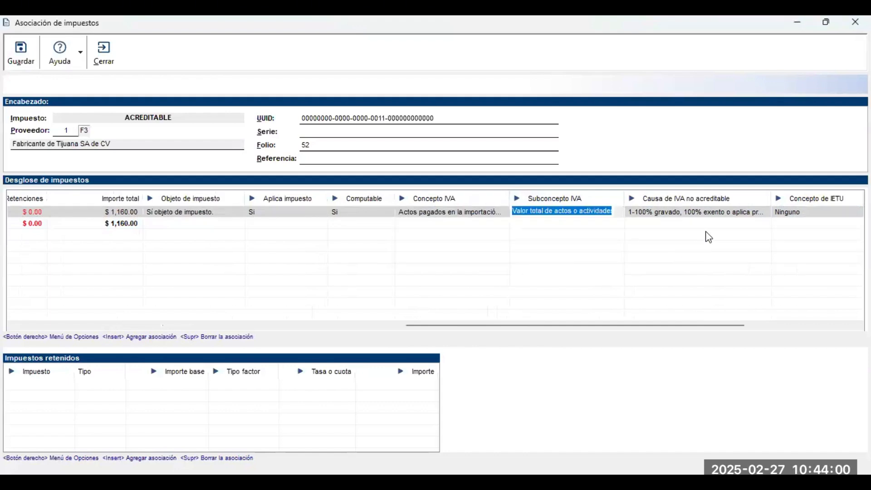
Try cause 2-No cumple con los requisitos, then revert it to 1-100% gravado.
left_click(738, 212)
left_click(739, 212)
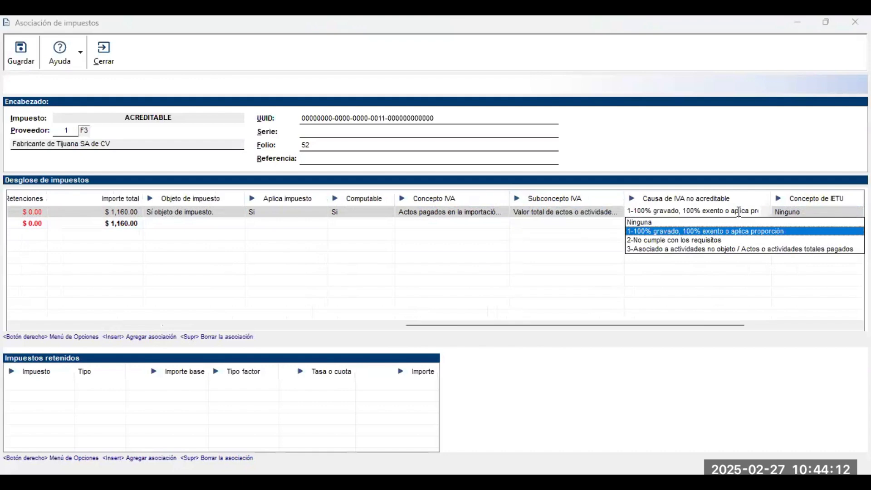
left_click(700, 243)
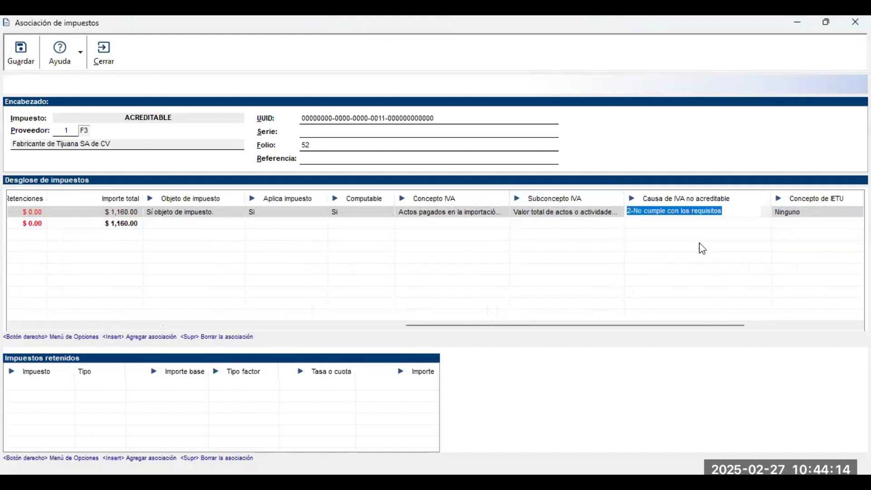
left_click(735, 211)
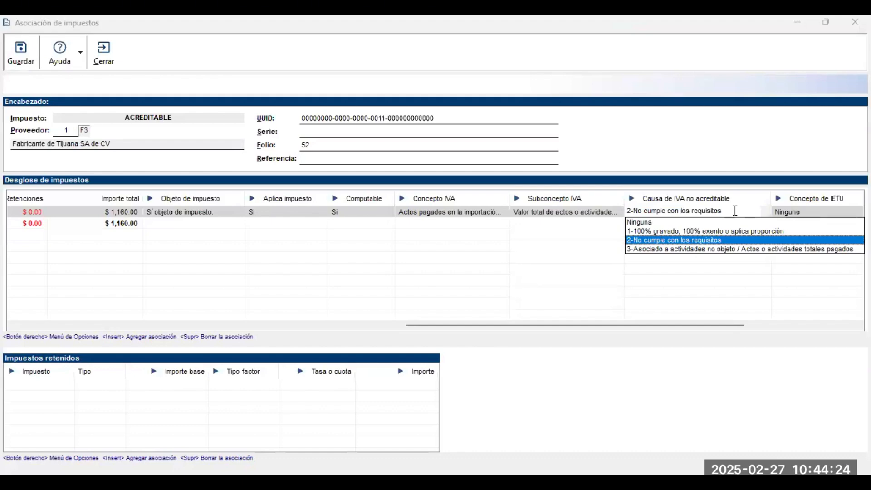
left_click(710, 231)
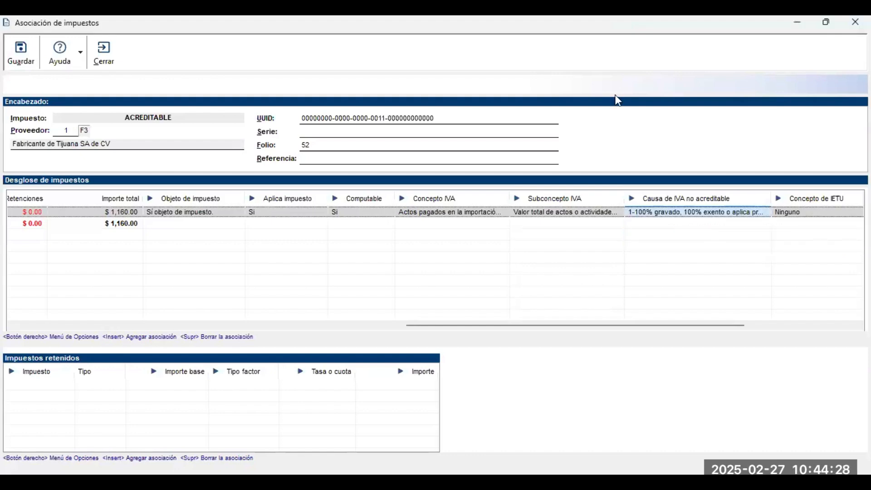
Save póliza 17's tax association and close the póliza, returning to the Enero 2025 list.
left_click(16, 61)
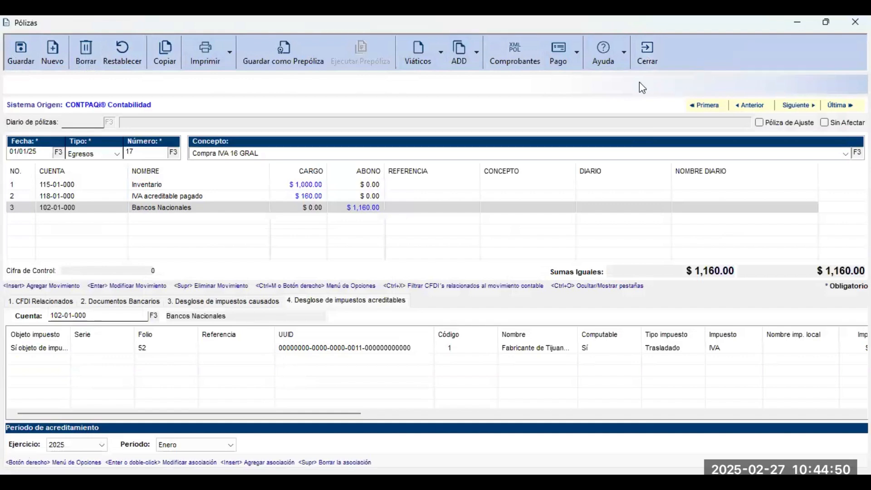
left_click(642, 67)
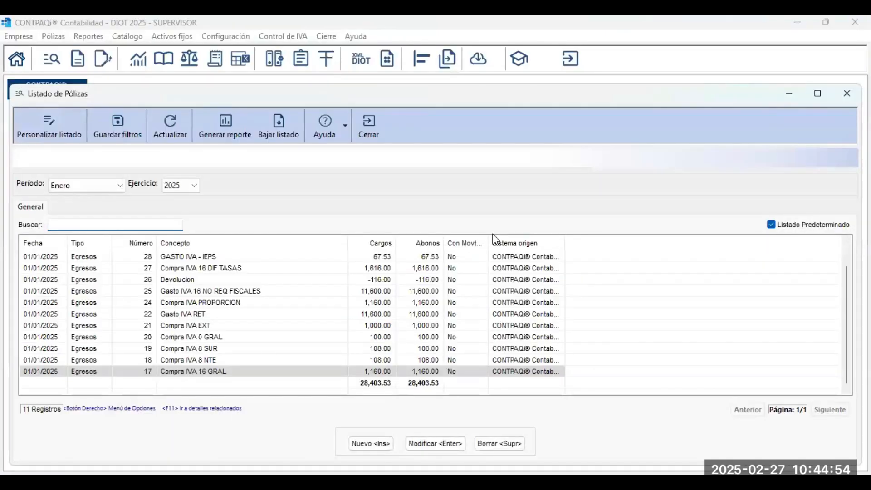
Open póliza 18 Compra IVA 8 NTE and register IVA control from its CFDI.
left_click(275, 360)
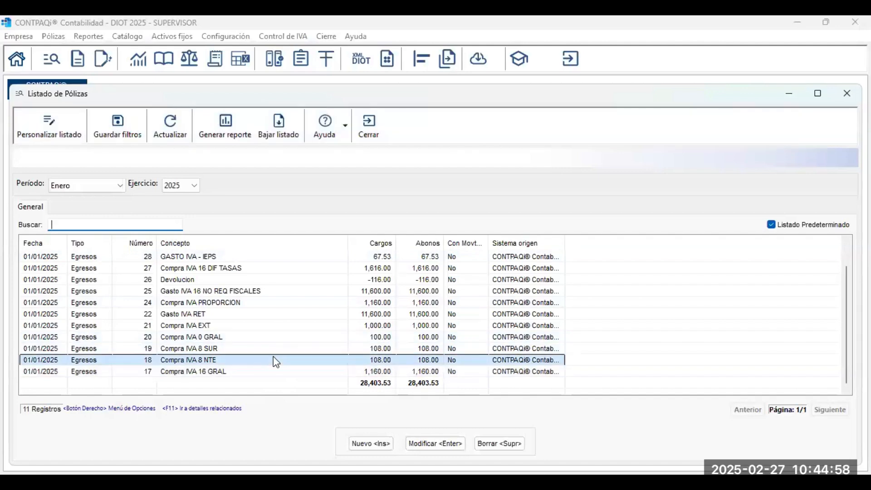
double_click(276, 361)
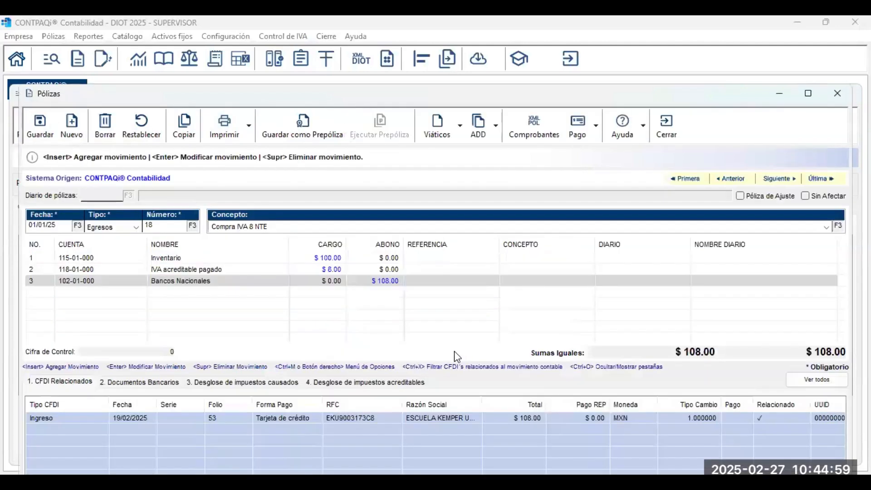
left_click(497, 126)
left_click(597, 184)
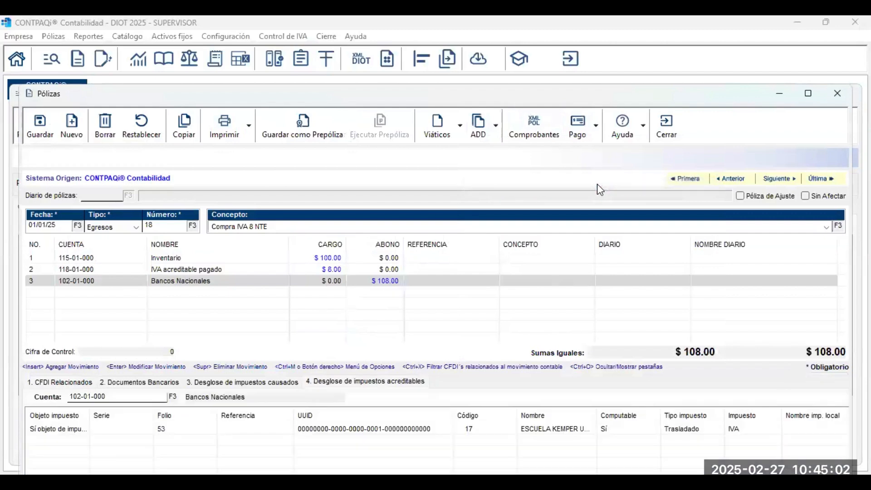
Open folio 53's tax association and review its 8% IVA row fields.
left_click(372, 431)
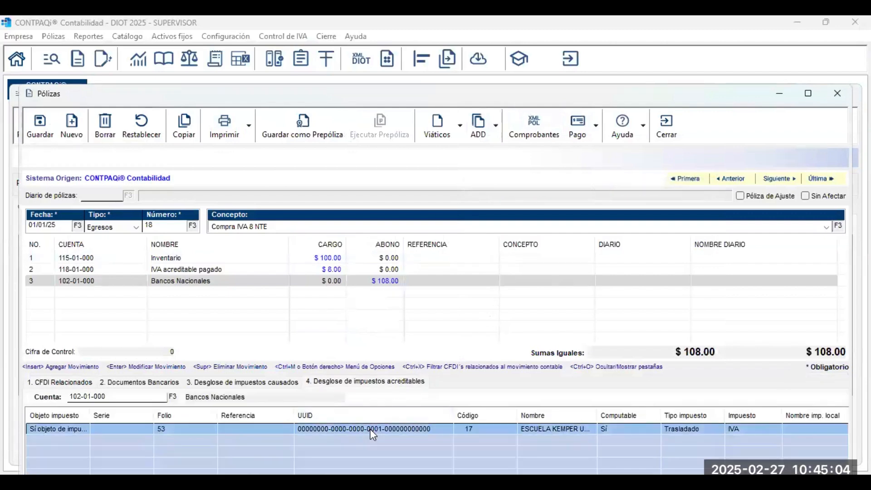
double_click(372, 431)
left_click(265, 301)
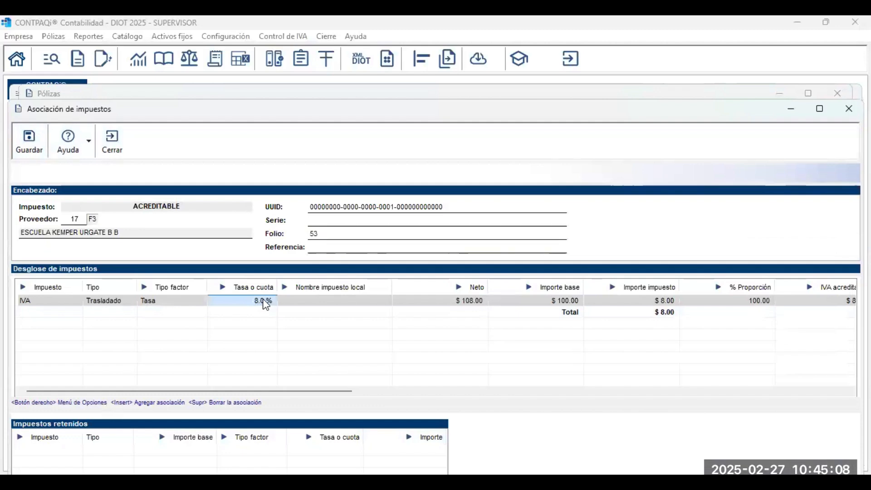
key("Tab")
key("Tab")
key("Tab")
key("Tab")
key("Tab")
key("Tab")
key("Tab")
key("Tab")
key("Tab")
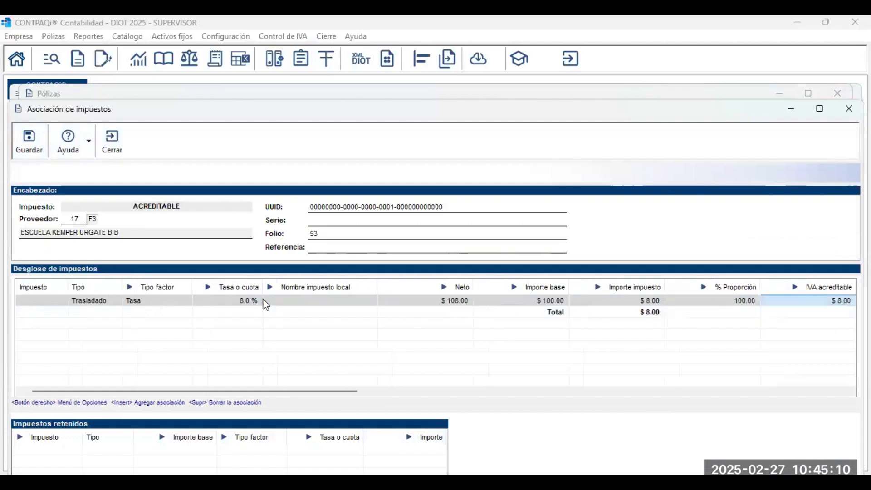
key("Tab")
key("Tab")
key("Tab")
key("Tab")
key("Tab")
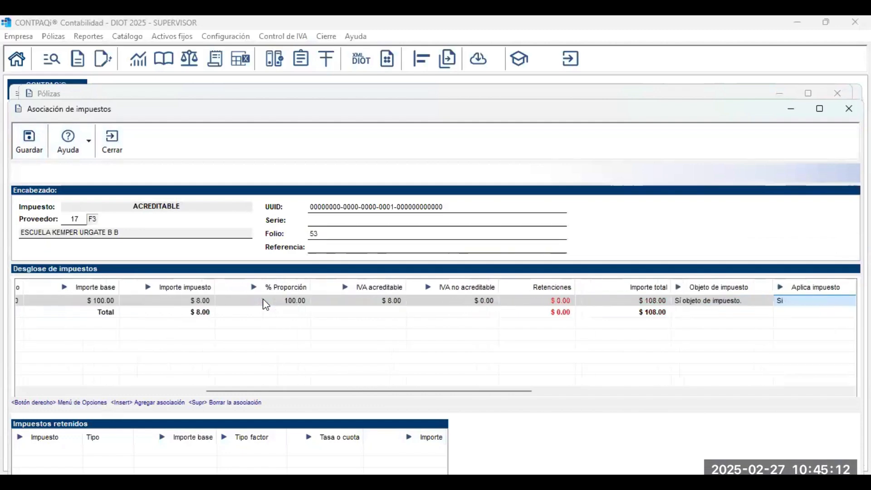
key("Tab")
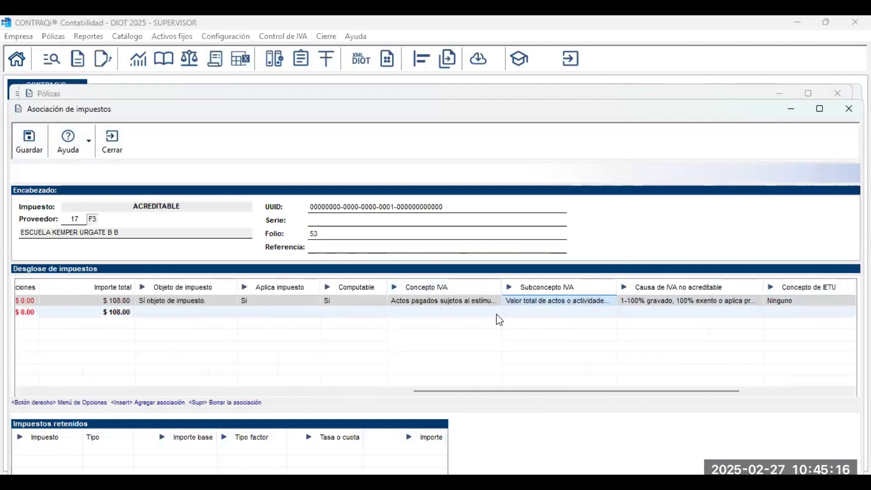
Keep the border-region stimulus Concepto IVA and set the northern border total-value Subconcepto IVA.
right_click(488, 304)
left_click(486, 301)
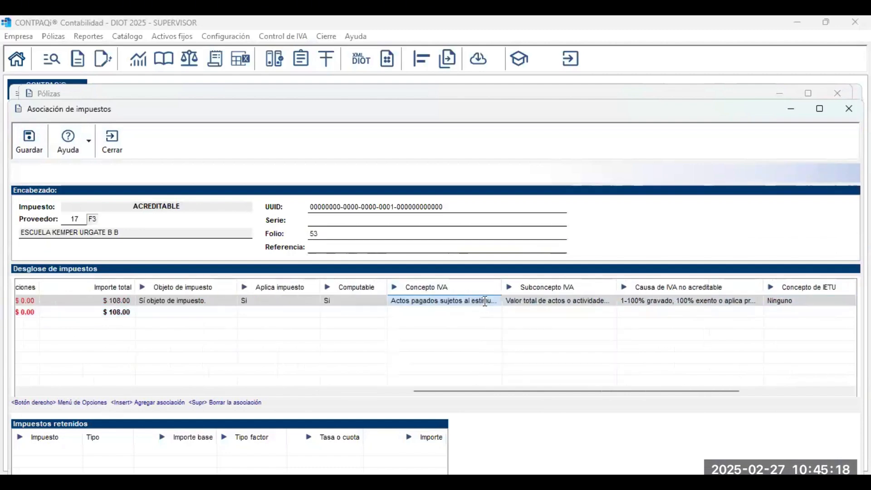
left_click(485, 300)
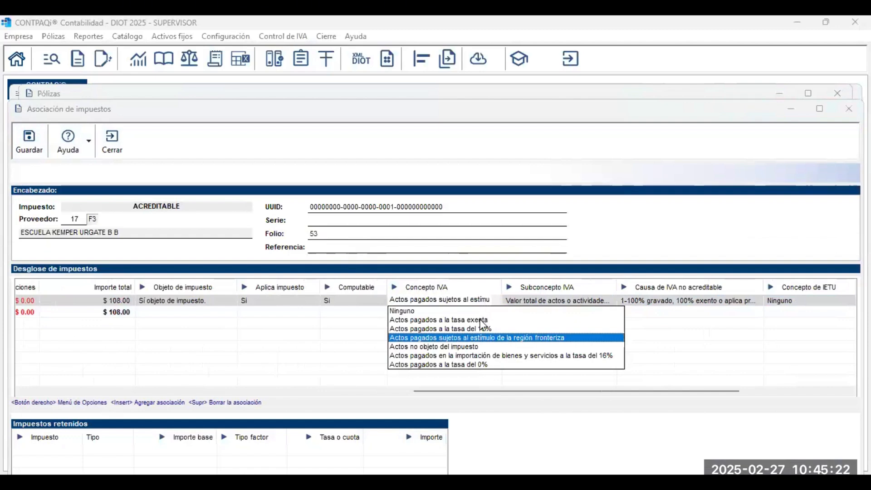
left_click(570, 302)
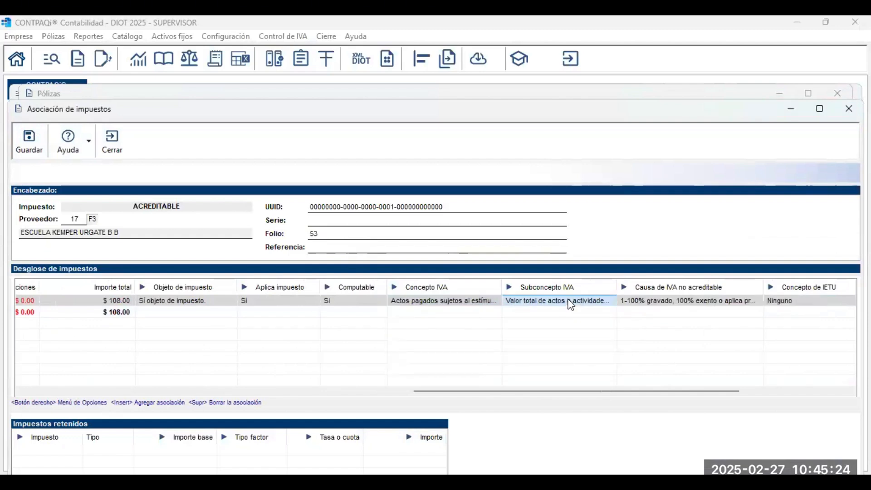
left_click(570, 300)
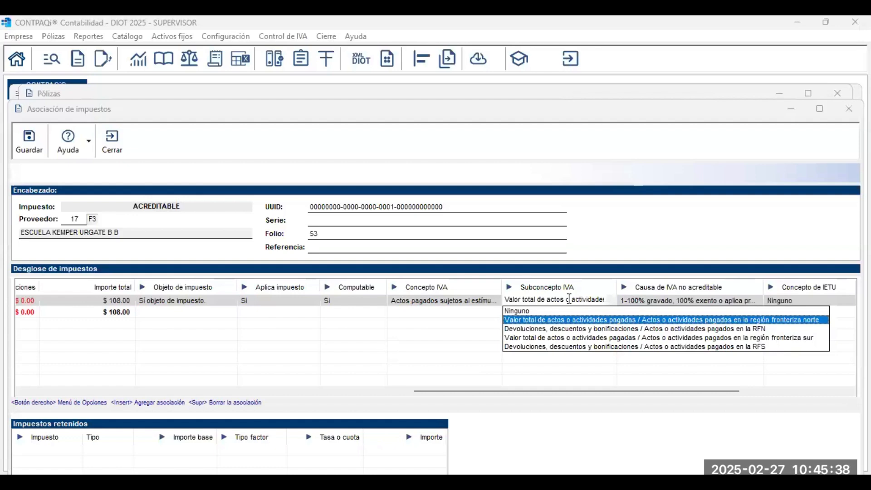
left_click(562, 341)
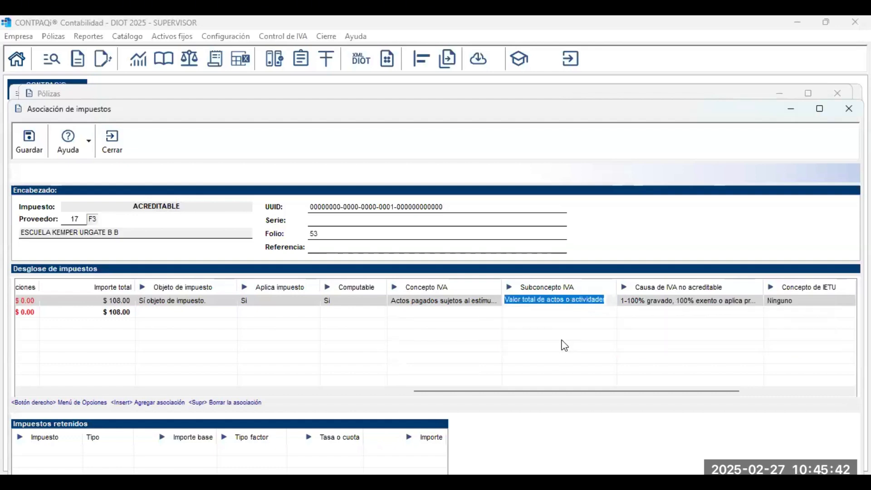
left_click(606, 298)
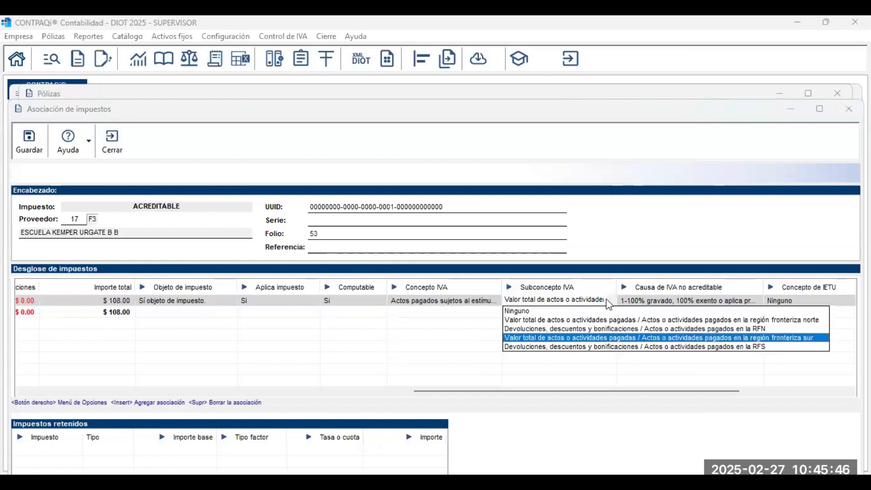
left_click(589, 324)
Set the non-creditable cause to 1-100% gravado, 100% exento o aplica proporción and save.
key("Tab")
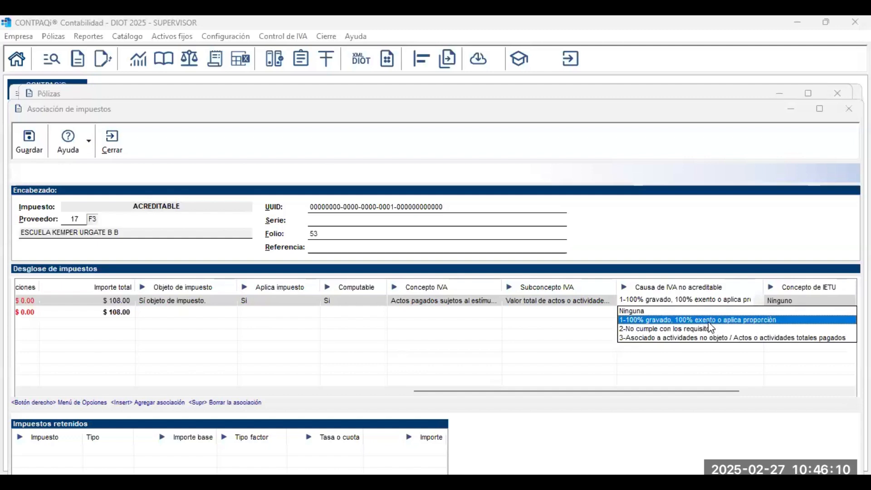
left_click(710, 323)
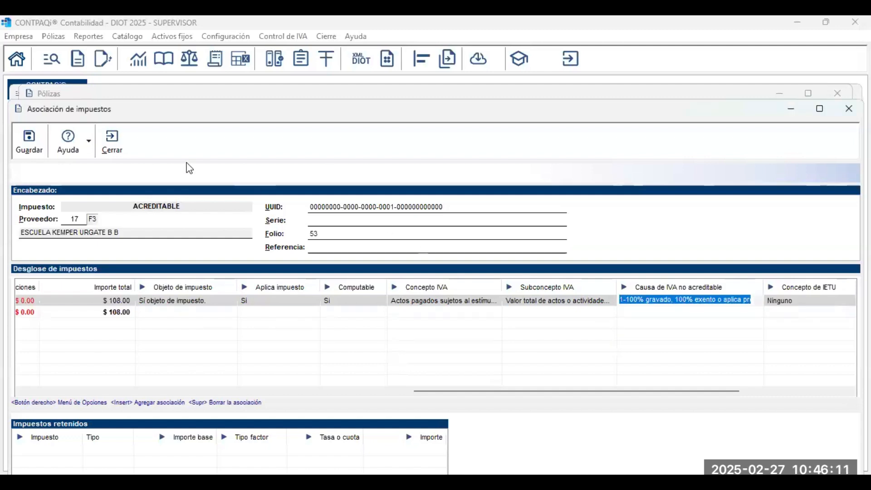
left_click(30, 141)
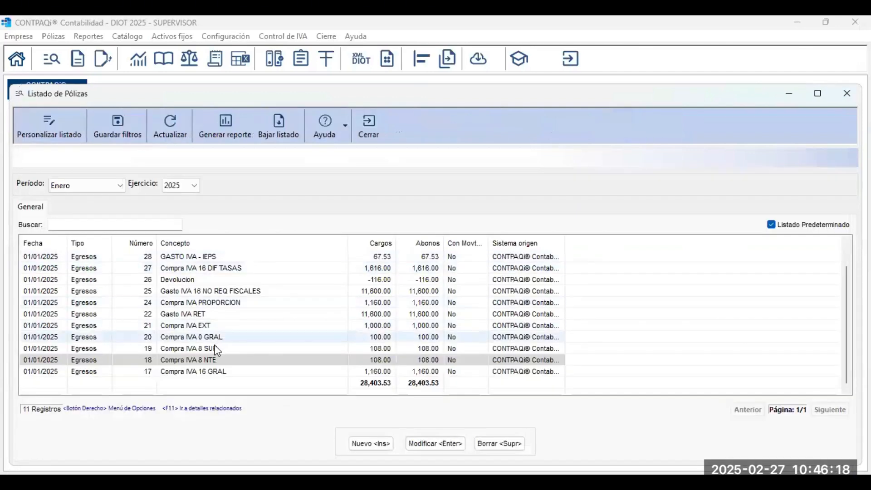
Open póliza 19 Compra IVA 8 SUR and inspect its CFDI movement details.
double_click(212, 348)
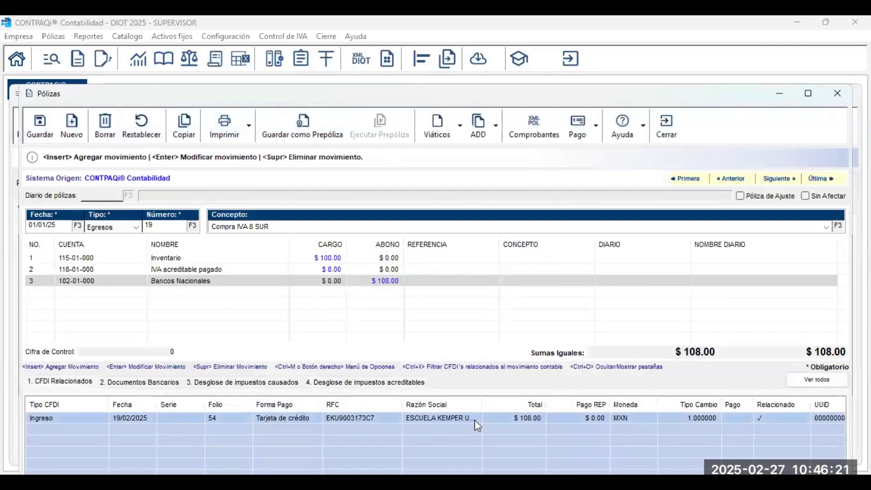
left_click(475, 420)
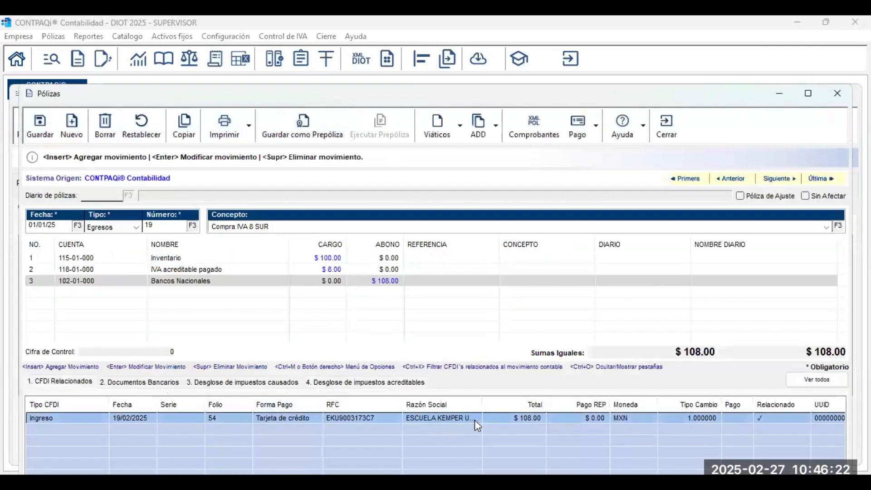
double_click(474, 420)
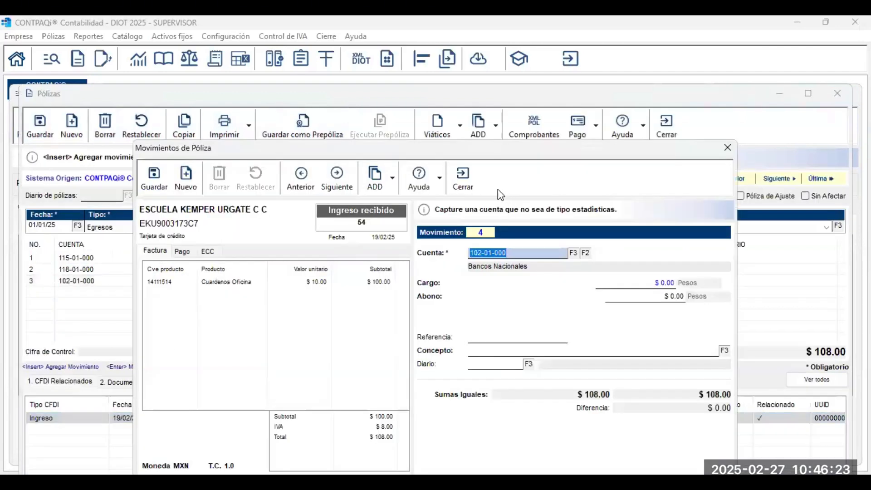
left_click(465, 179)
Register IVA control from póliza 19's CFDI and open folio 54's tax association.
left_click(496, 125)
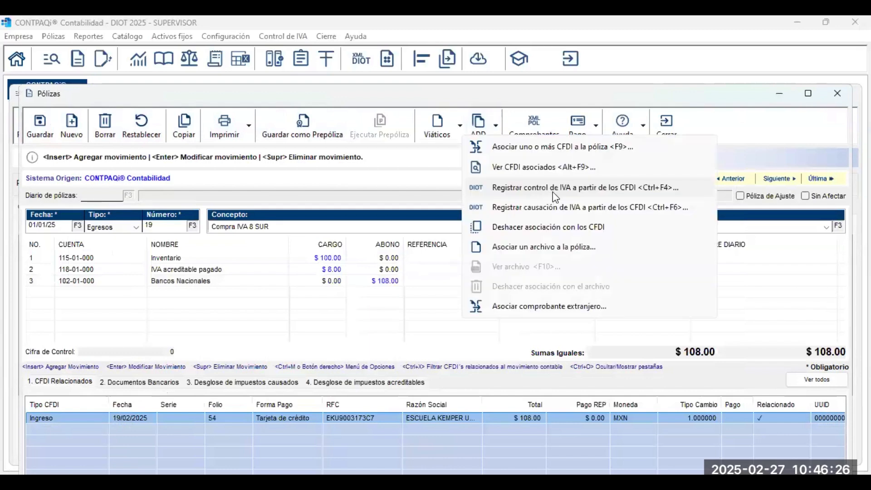
left_click(554, 190)
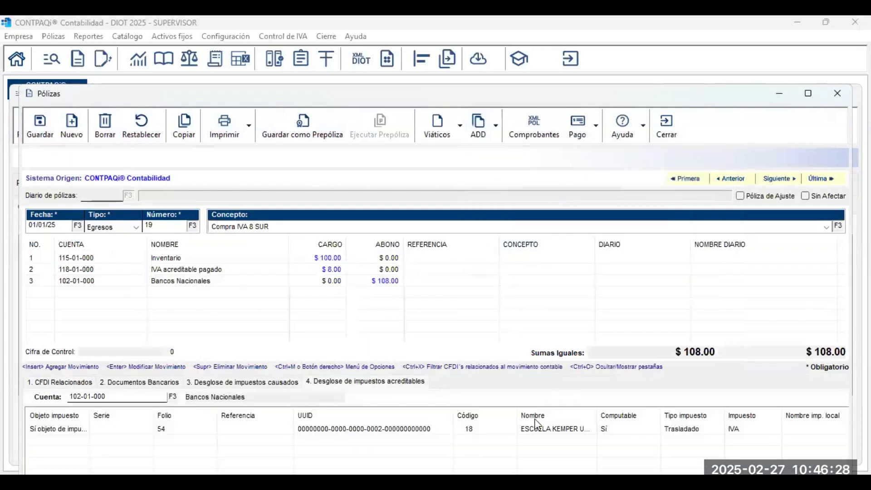
double_click(516, 429)
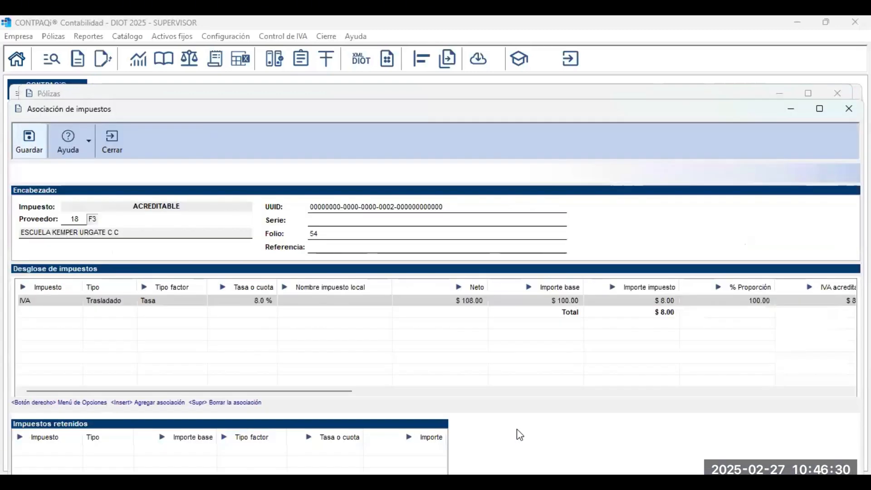
left_click(332, 301)
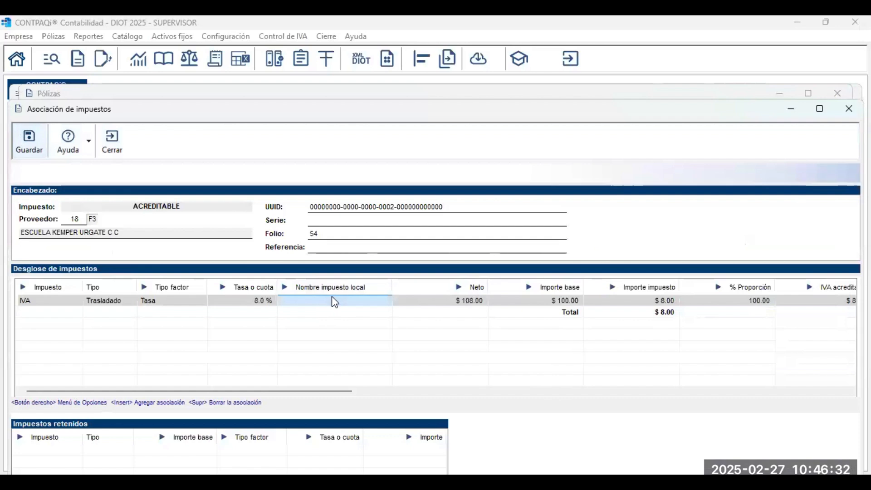
left_click(270, 303)
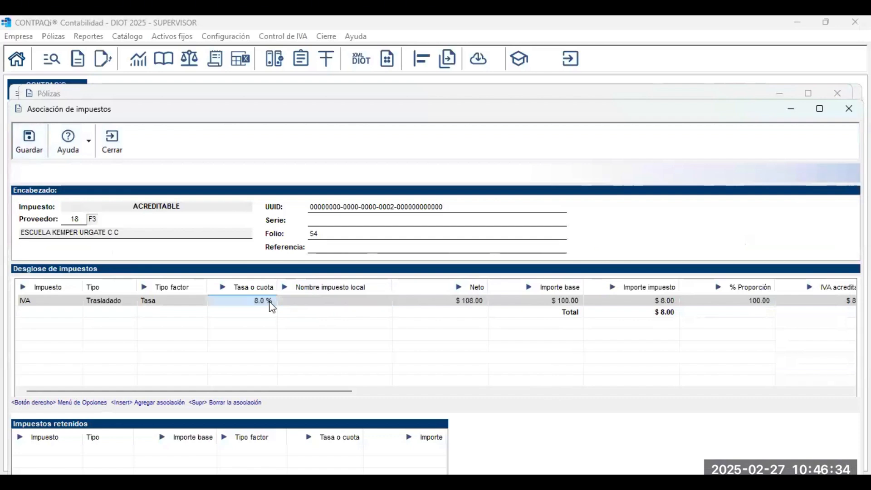
Step through folio 54's proportion, non-creditable, tax-applies and cause fields.
key("Tab")
key("Tab")
key("Tab")
key("Tab")
key("Tab")
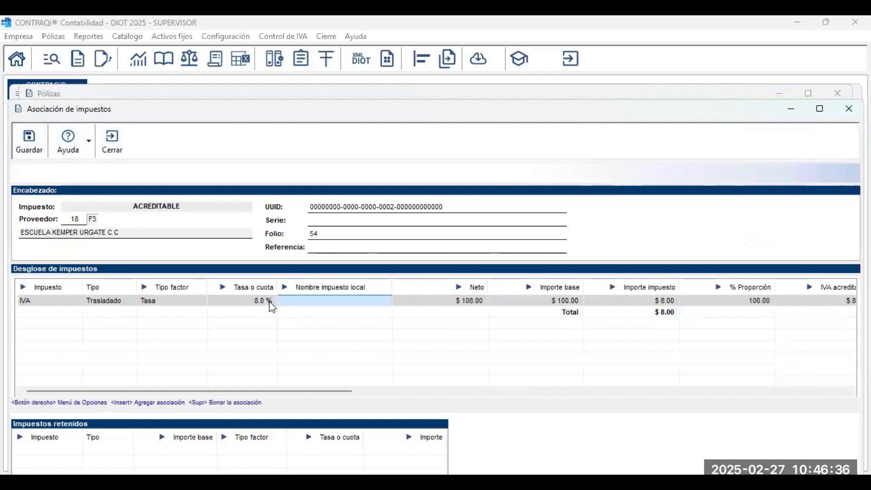
key("Tab")
key("Tab")
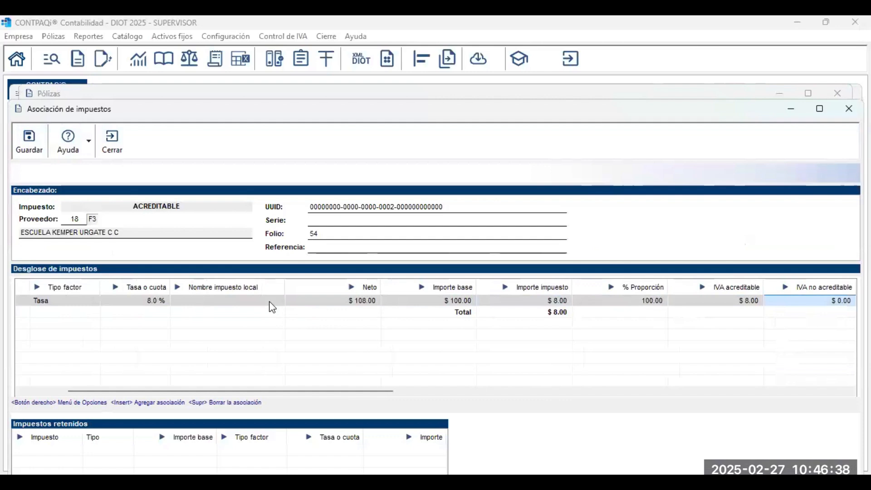
key("Tab")
key("Tab")
key("Tab")
key("Tab")
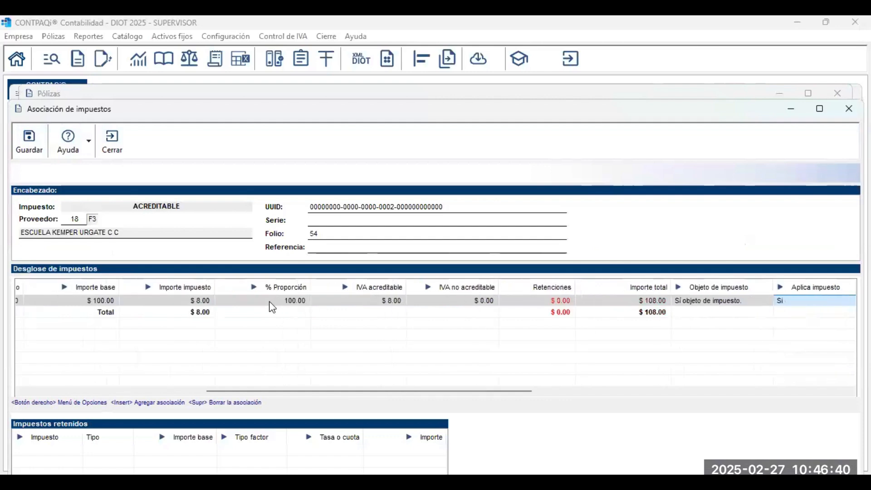
key("Tab")
key("Tab")
key("Tab")
key("Tab")
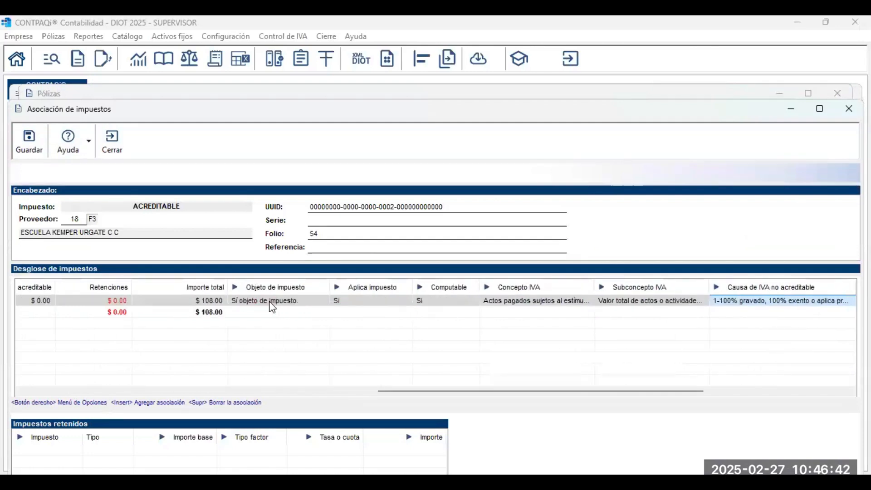
key("Right")
key("Left")
key("Left")
key("Left")
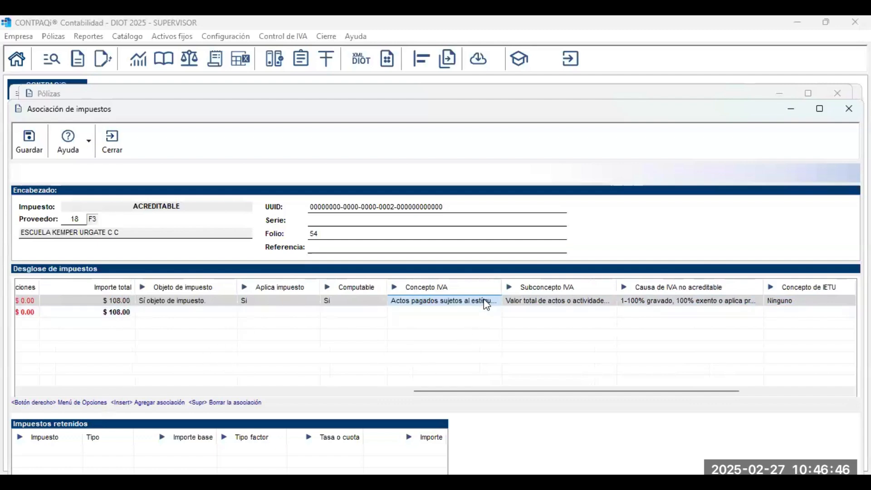
Choose the southern border region Subconcepto IVA, save the association, and close póliza 19.
left_click(520, 302)
left_click(520, 302)
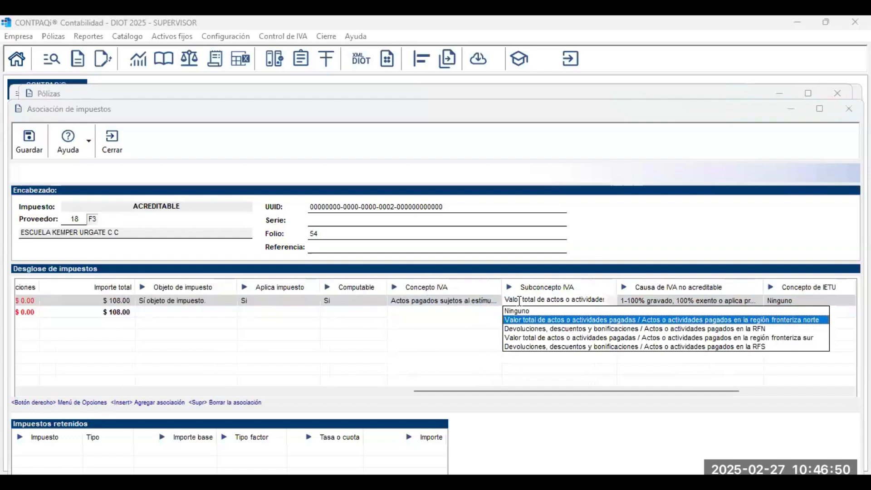
left_click(554, 340)
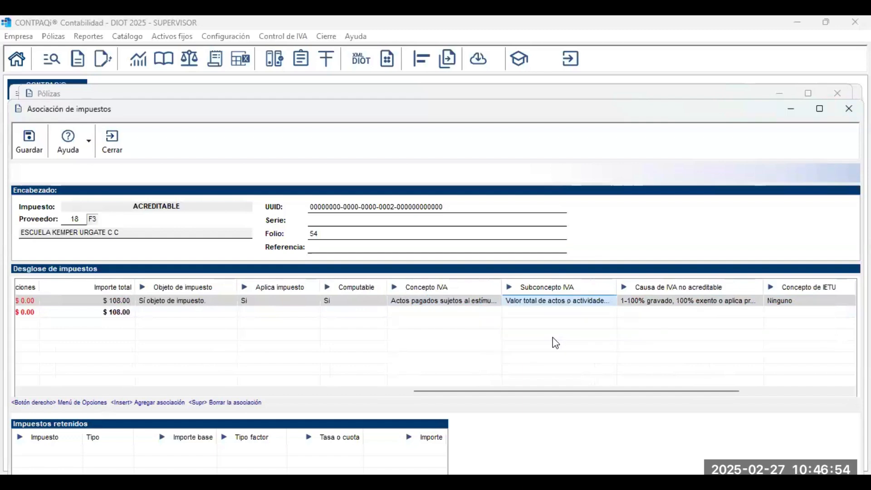
left_click(19, 142)
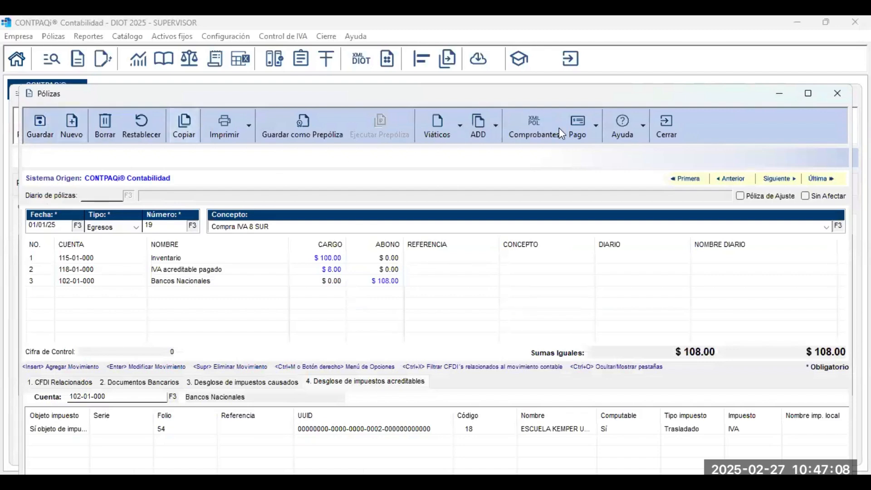
left_click(672, 136)
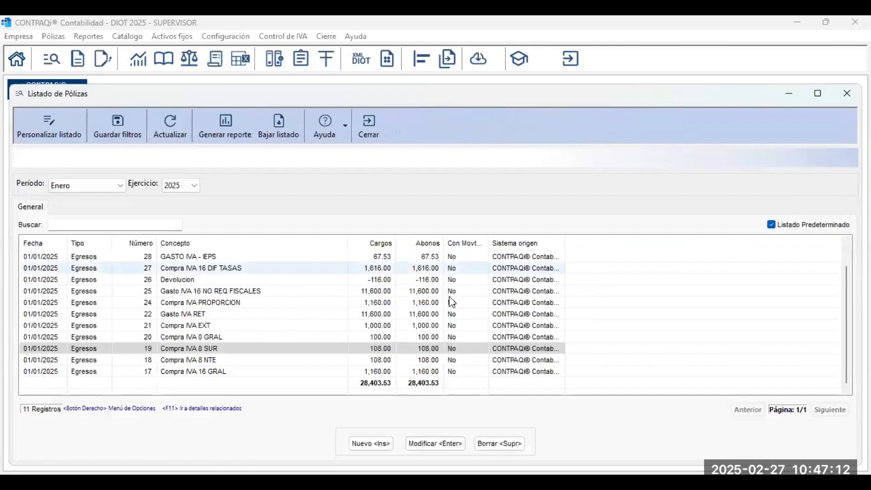
Open póliza 20 Compra IVA 0 GRAL, register IVA control, and open folio 55's association.
double_click(271, 337)
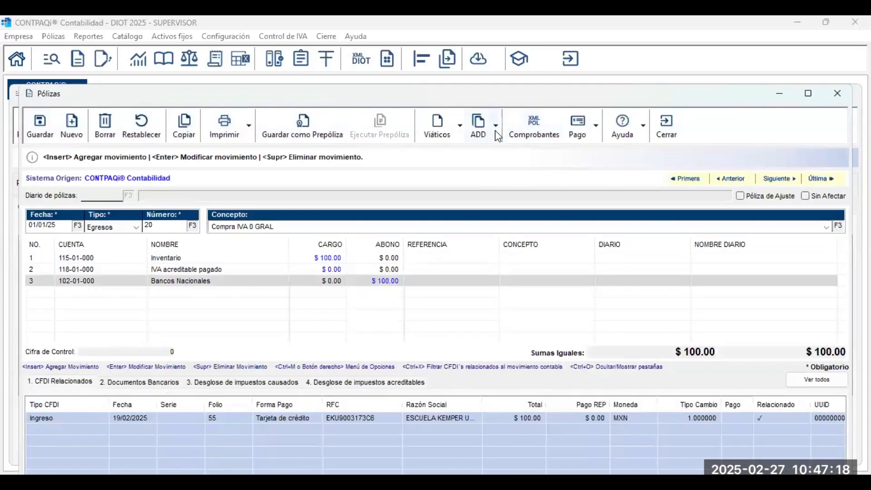
left_click(496, 131)
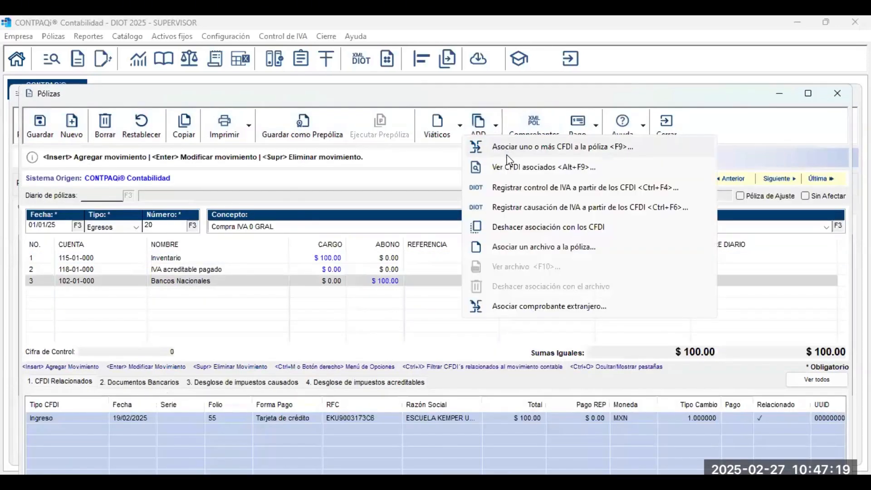
left_click(528, 184)
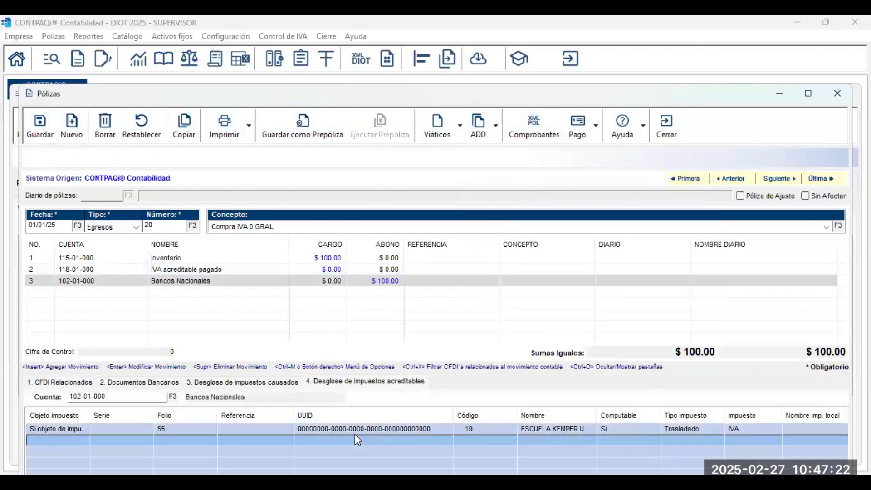
double_click(369, 430)
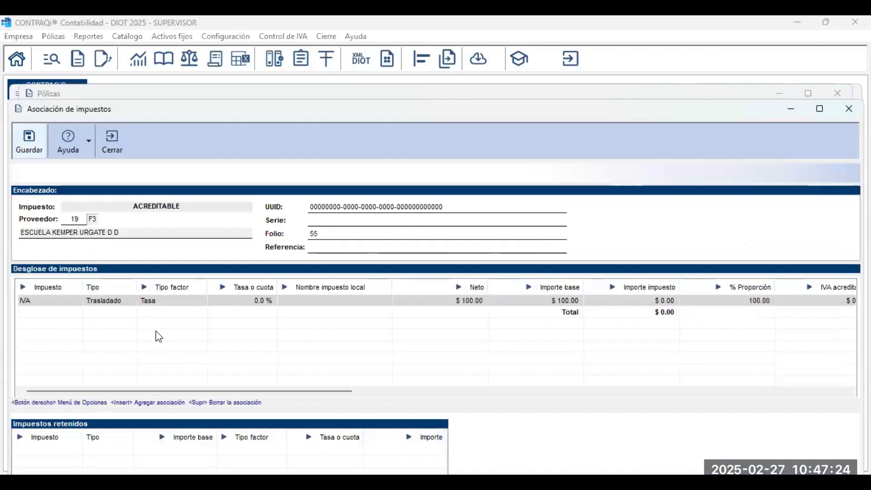
Review the IVA row's Importe base, Importe total, Computable and Concepto IVA fields.
left_click(168, 301)
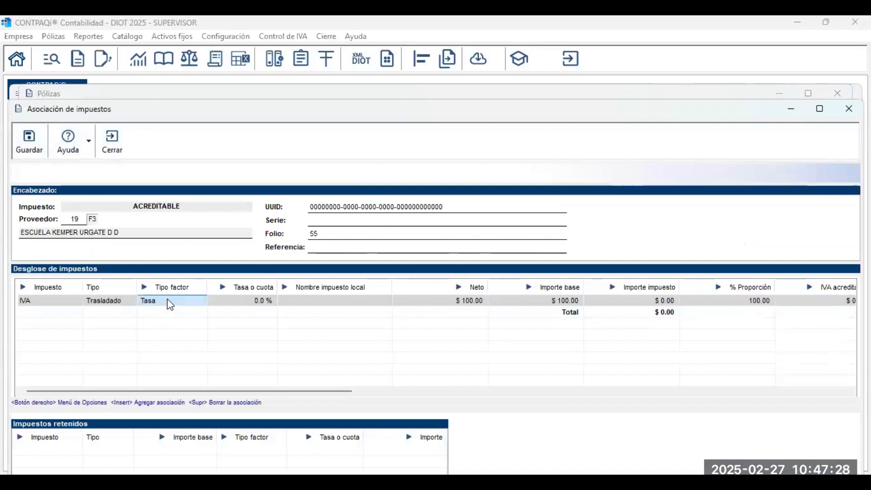
key("Tab")
key("Tab")
key("Tab")
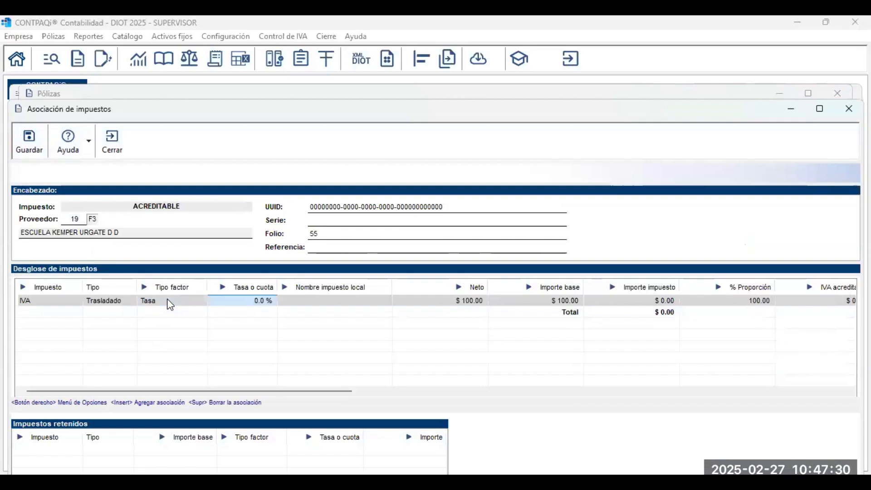
key("Tab")
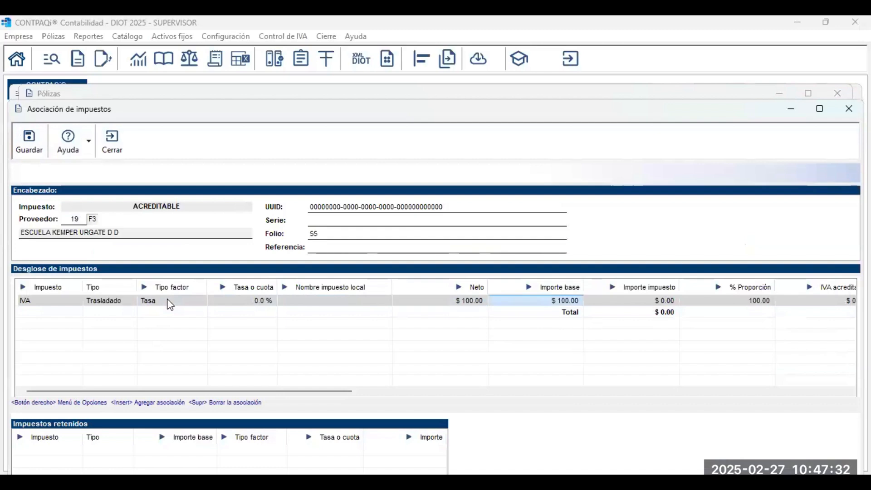
key("Tab")
key("Tab")
key("Tab")
key("Tab")
key("Tab")
key("Tab")
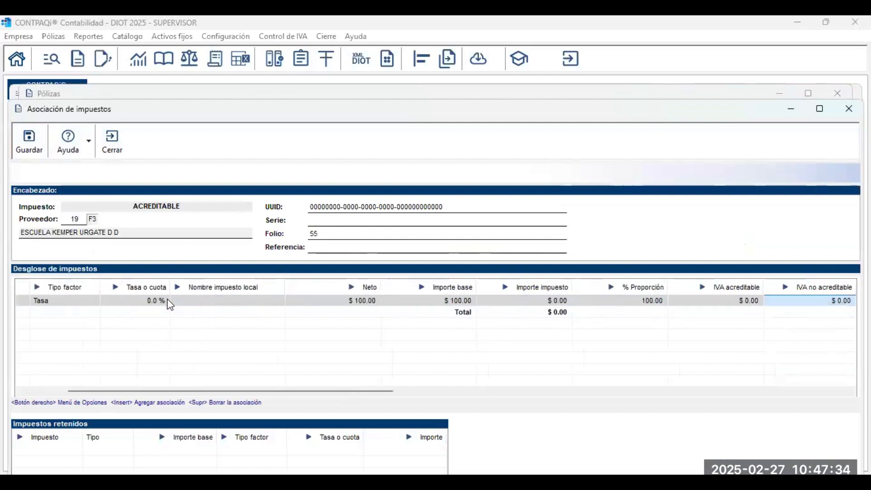
key("Tab")
key("Tab")
key("Tab")
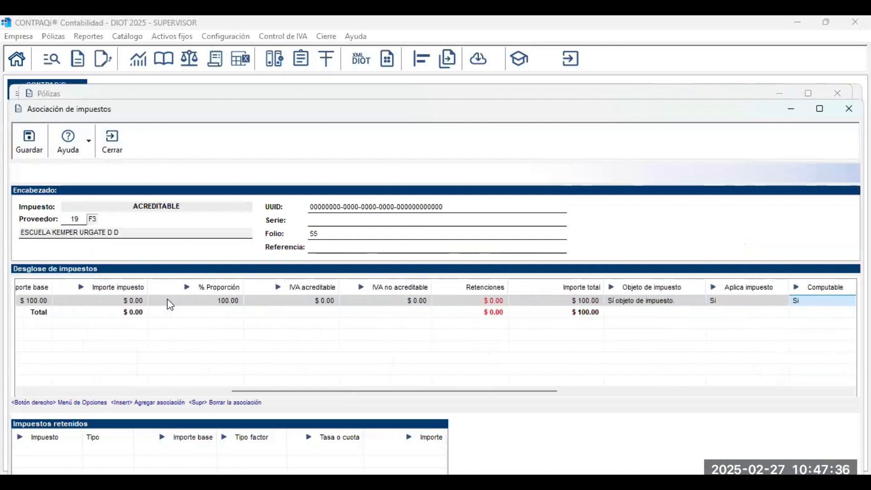
key("Tab")
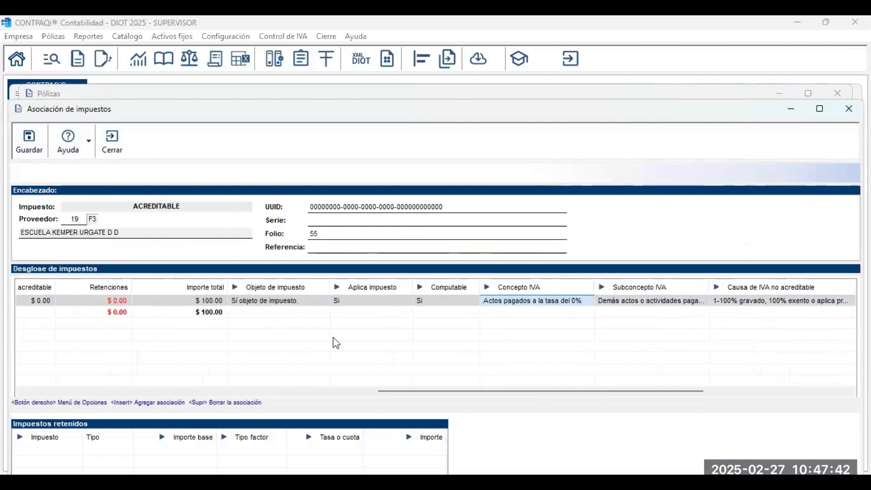
Try the returns and discounts subconcepto, then restore the Demás actos Subconcepto IVA.
left_click(684, 302)
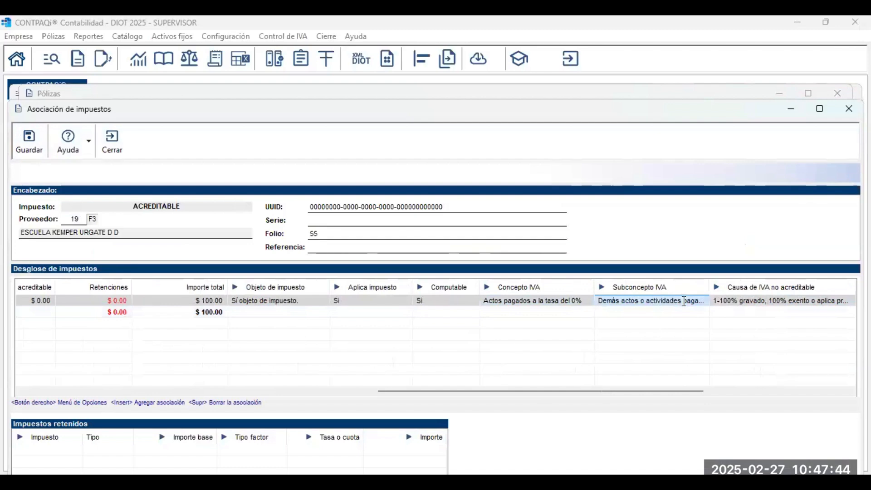
left_click(685, 301)
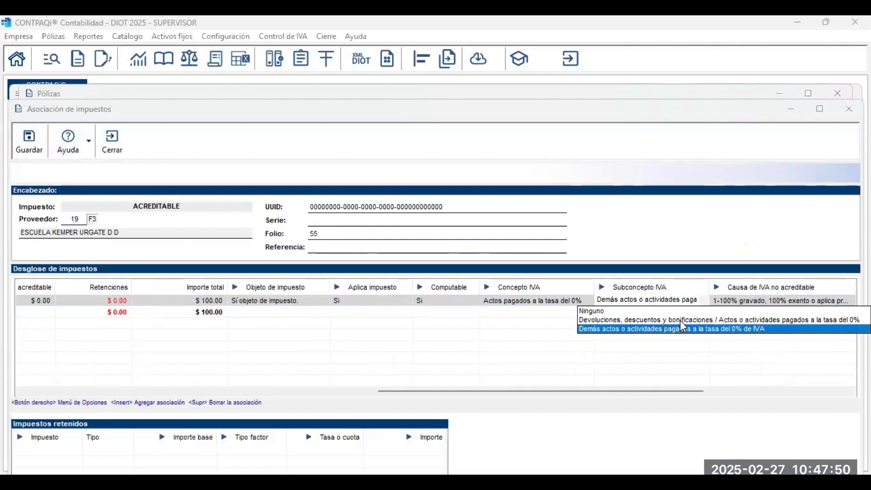
left_click(681, 320)
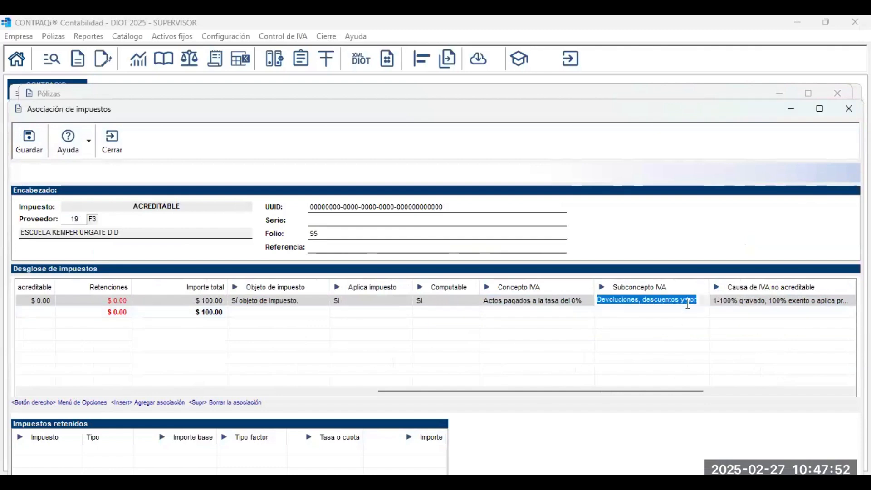
left_click(649, 299)
left_click(679, 327)
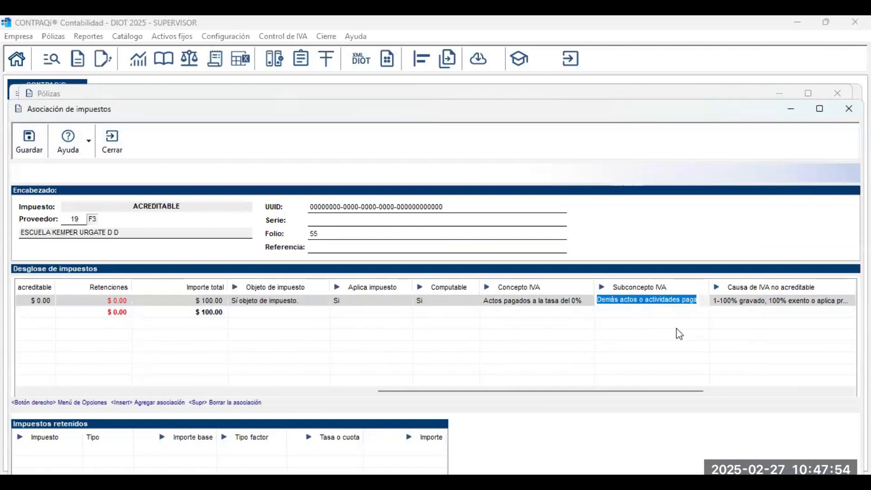
Set the non-creditable cause to 1-100% gravado and save the association.
left_click(747, 304)
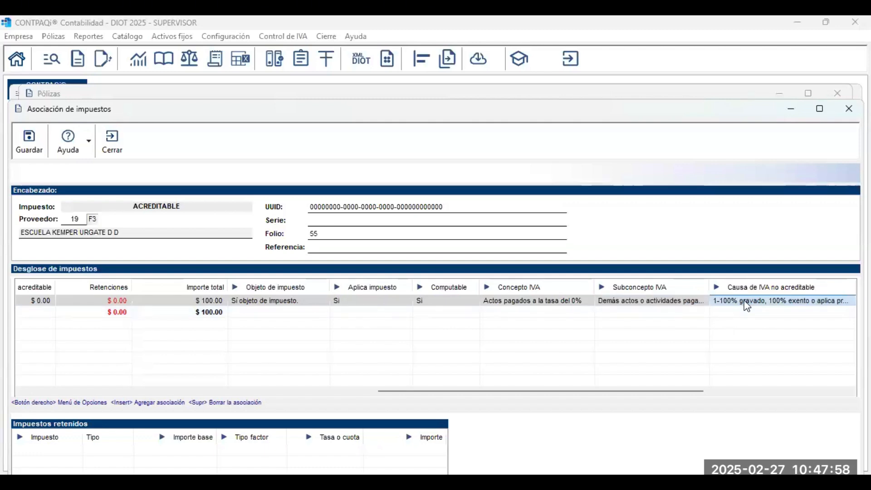
left_click(745, 302)
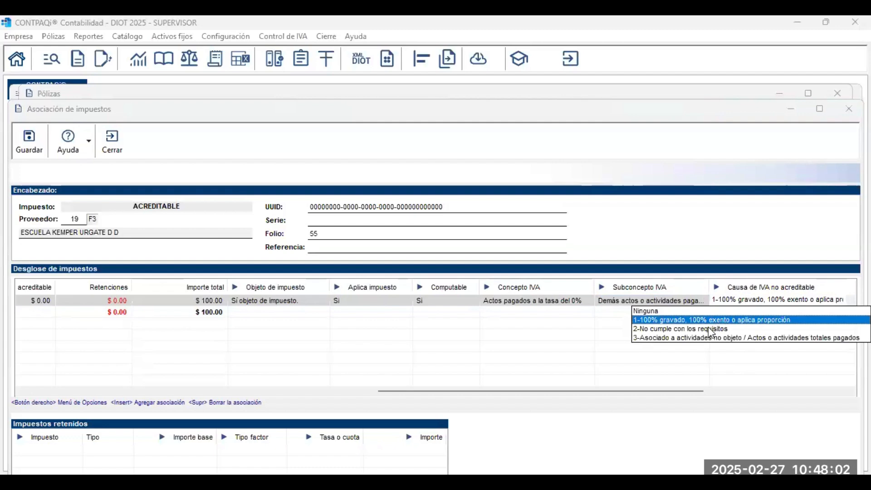
left_click(709, 328)
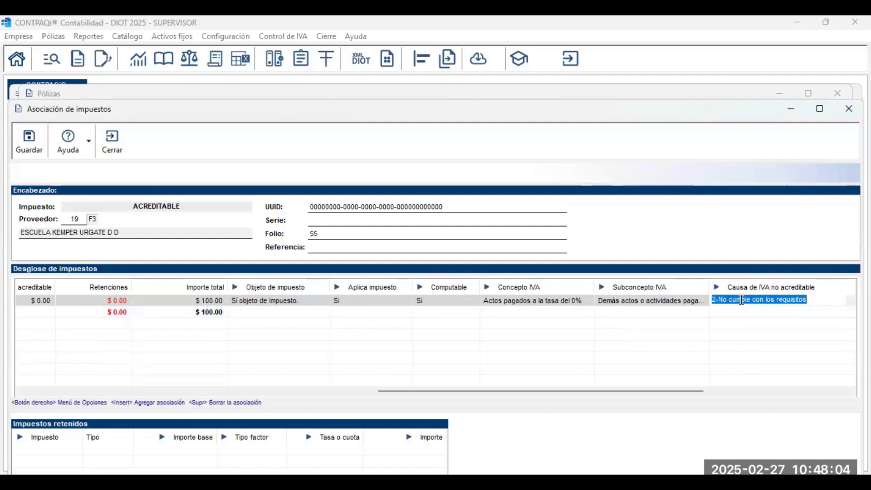
right_click(745, 300)
left_click(771, 301)
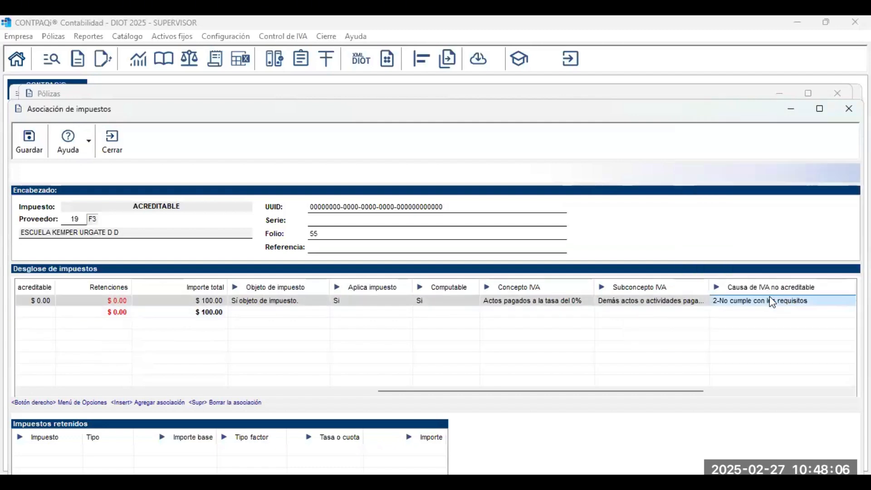
right_click(719, 302)
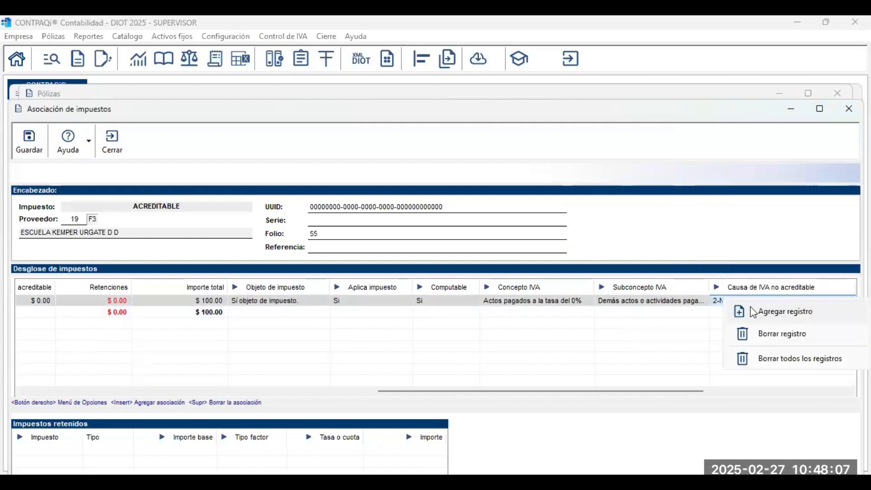
left_click(715, 301)
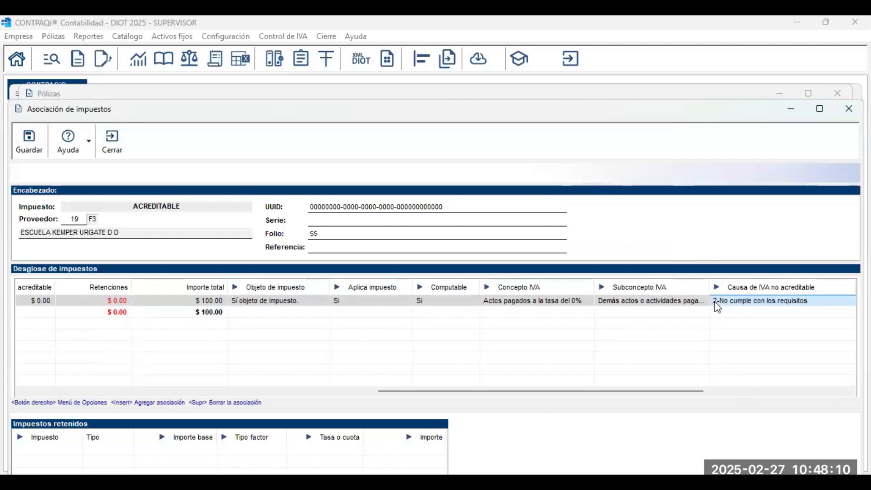
left_click(716, 301)
key("Up")
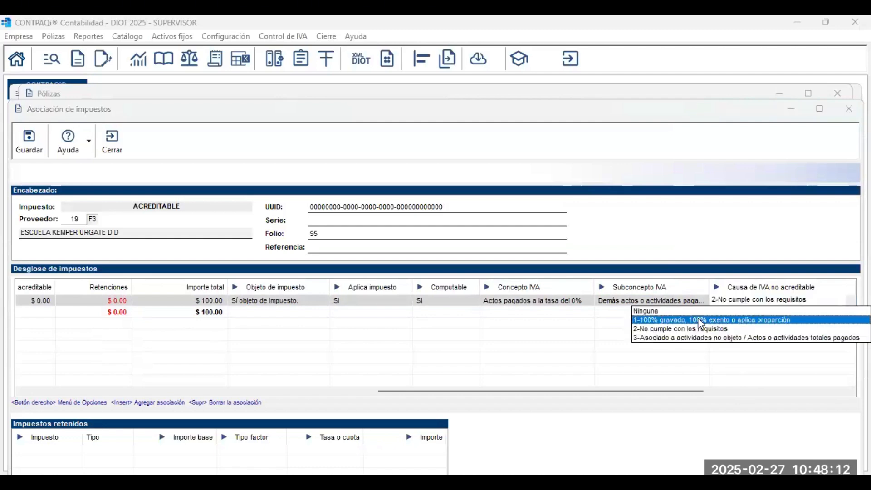
key("Return")
left_click(31, 144)
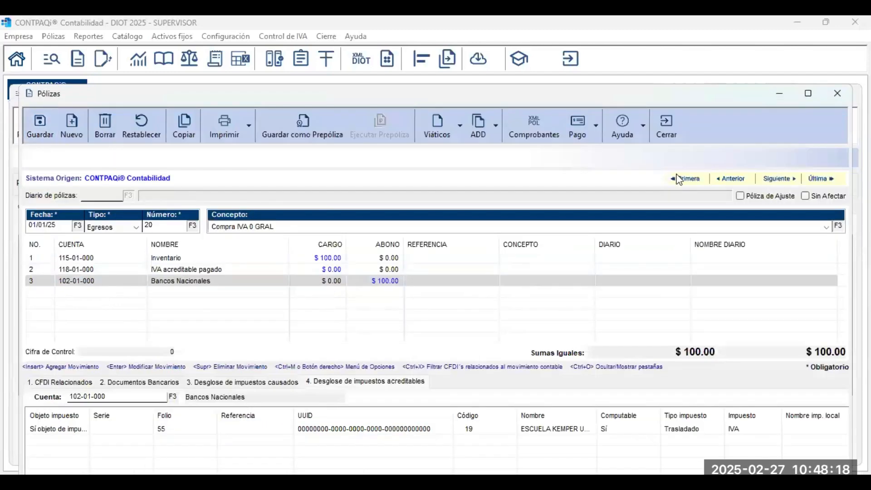
Close póliza 20, open póliza 21 Compra IVA EXT and register IVA control from its CFDI.
left_click(671, 114)
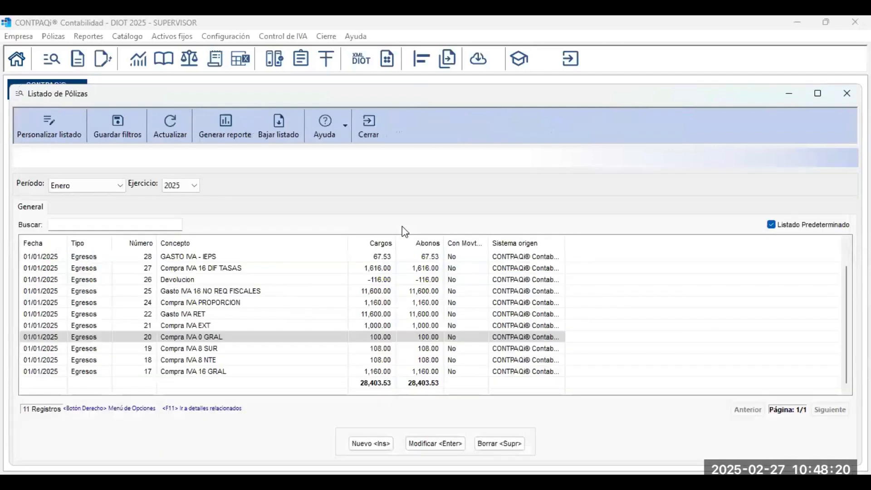
left_click(216, 328)
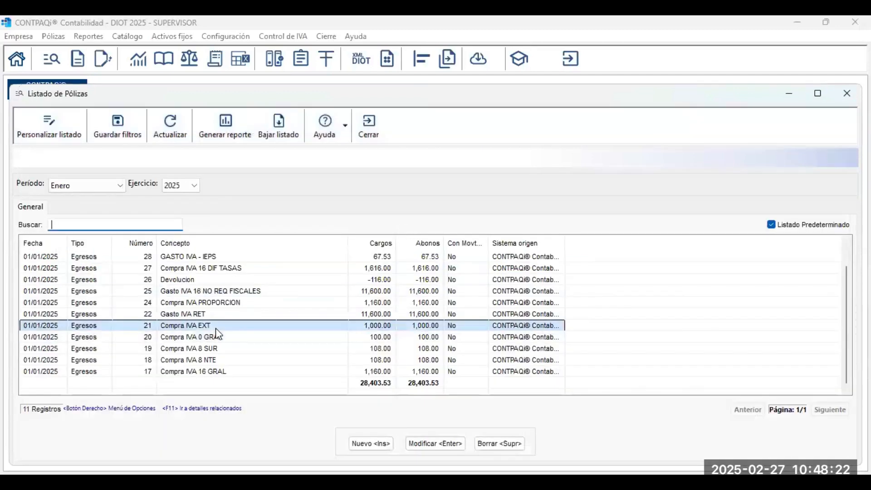
double_click(218, 334)
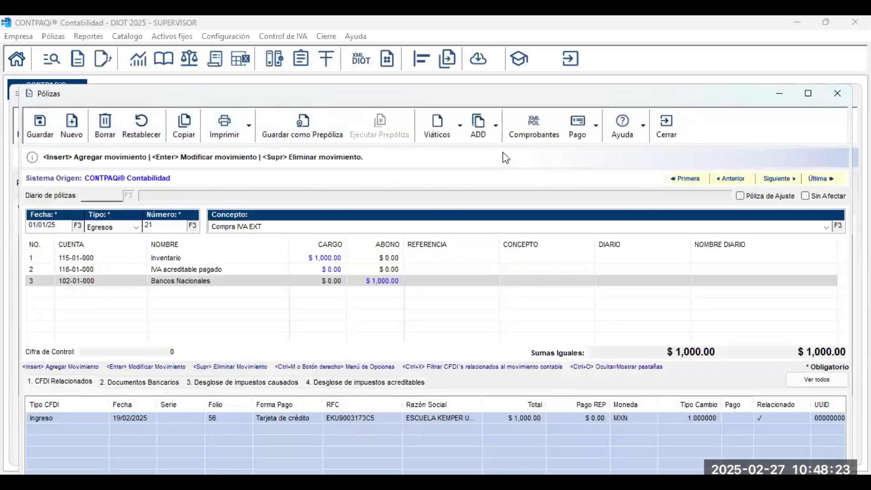
left_click(496, 125)
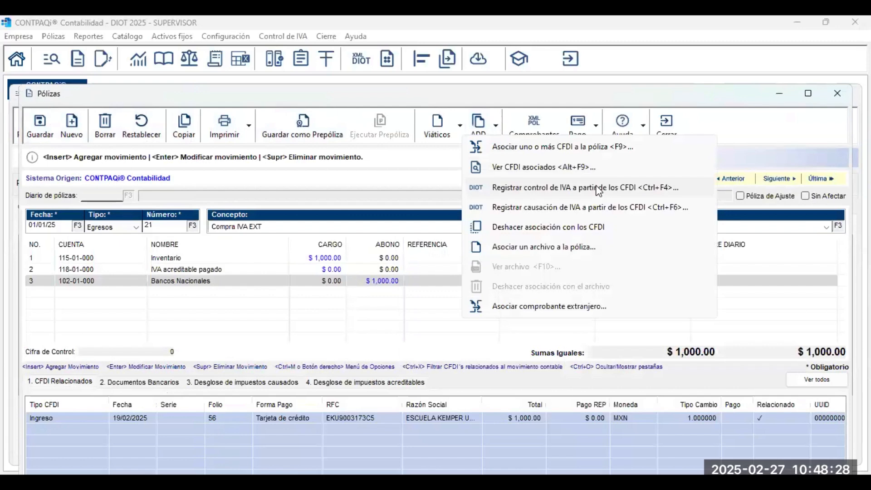
left_click(598, 189)
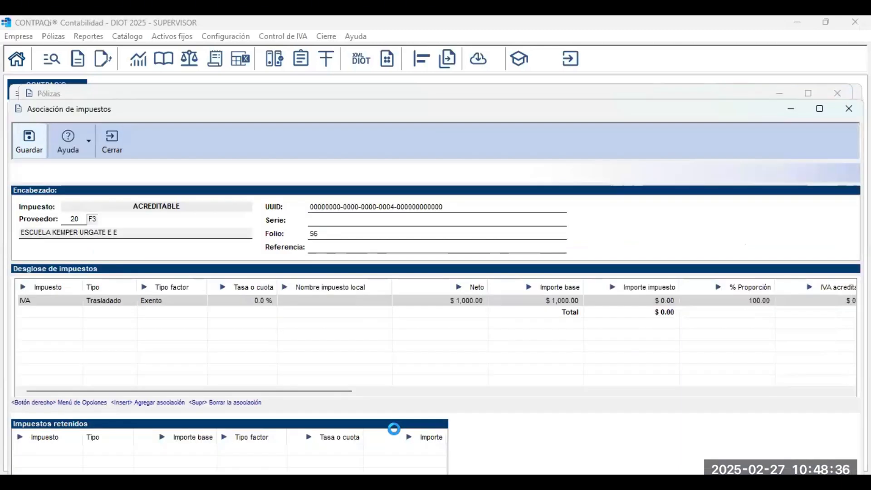
Review the exempt IVA row and keep the exentos Subconcepto IVA unchanged.
left_click(181, 301)
left_click(664, 301)
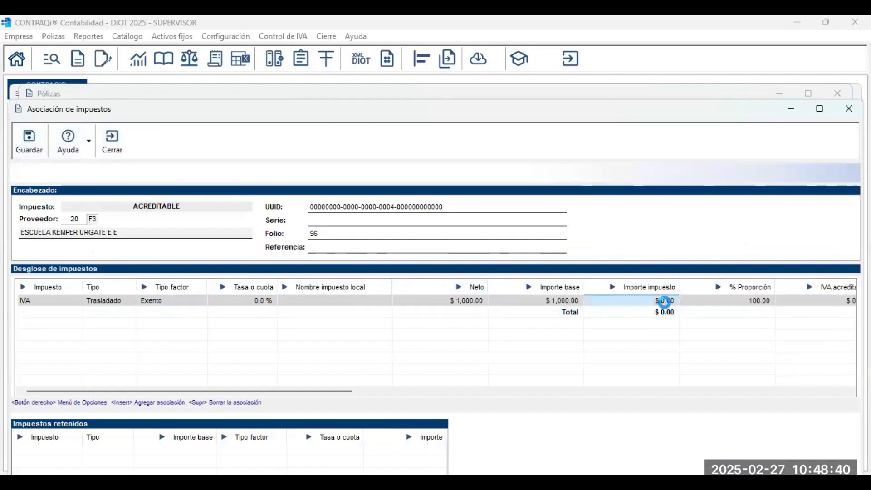
key("Right")
key("Right")
key("Right")
key("Right")
key("Right")
key("Right")
key("Right")
key("Right")
key("Right")
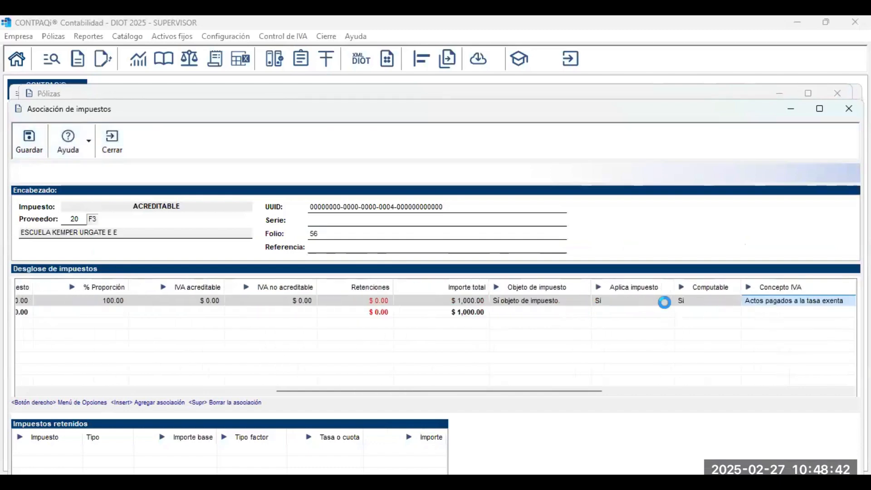
key("Right")
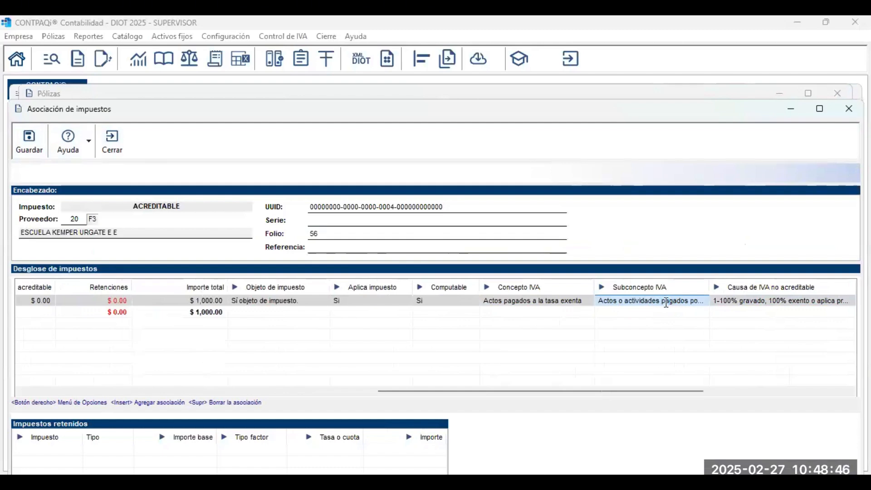
left_click(667, 304)
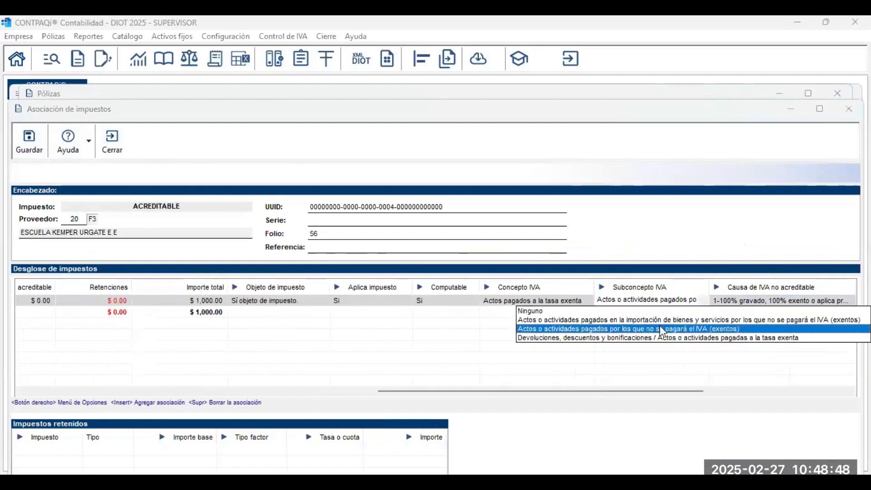
left_click(725, 303)
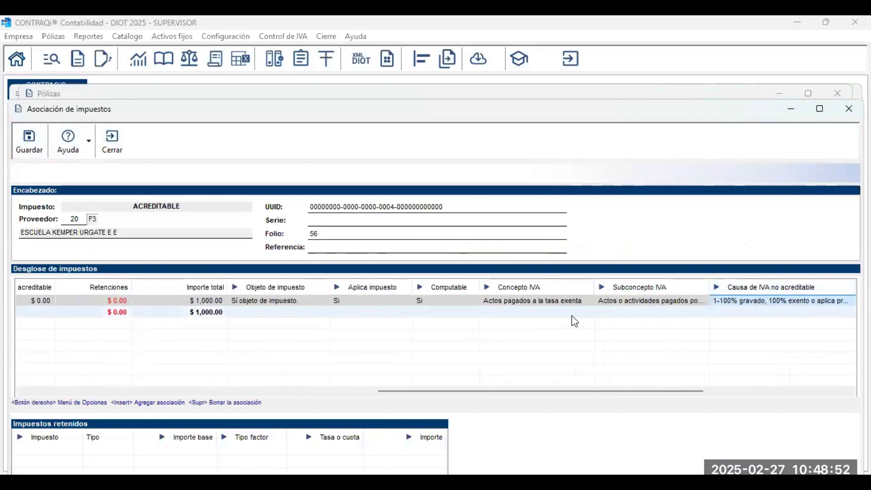
Check the Concepto IVA, then close the tax association and póliza 21.
left_click(570, 304)
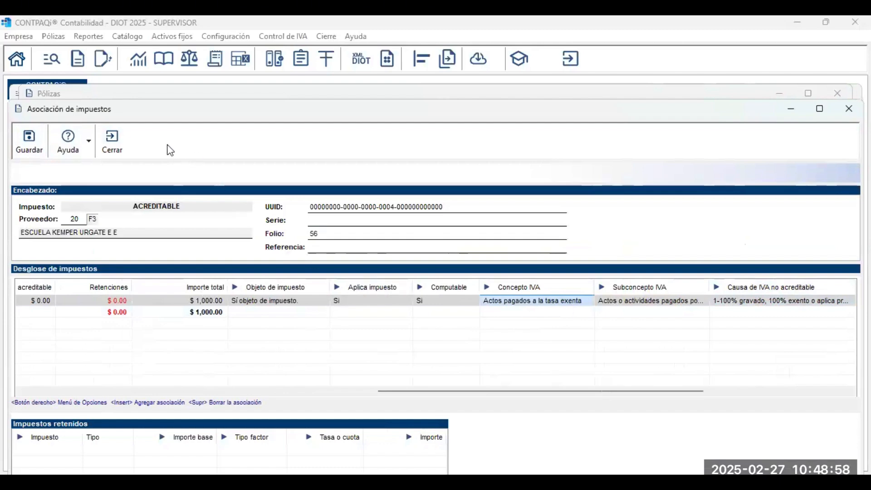
left_click(121, 152)
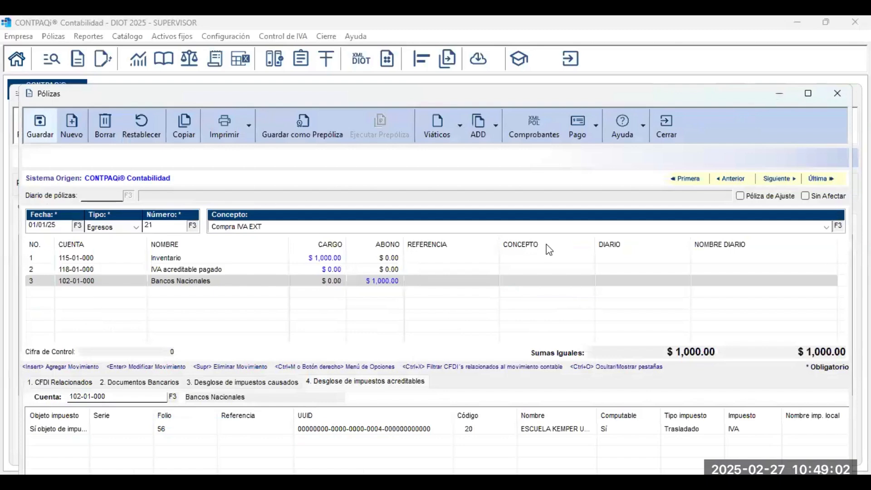
left_click(673, 128)
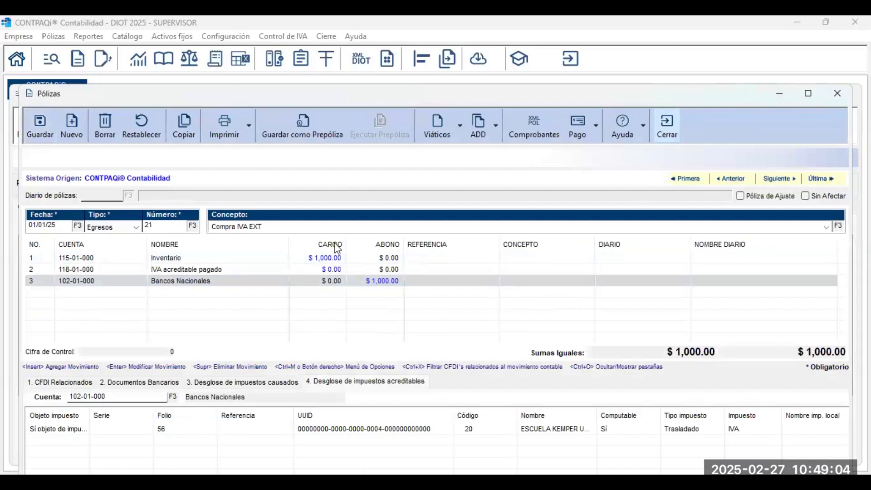
Open póliza 22 Gasto IVA RET, register IVA control, and open folio 57's association.
left_click(215, 313)
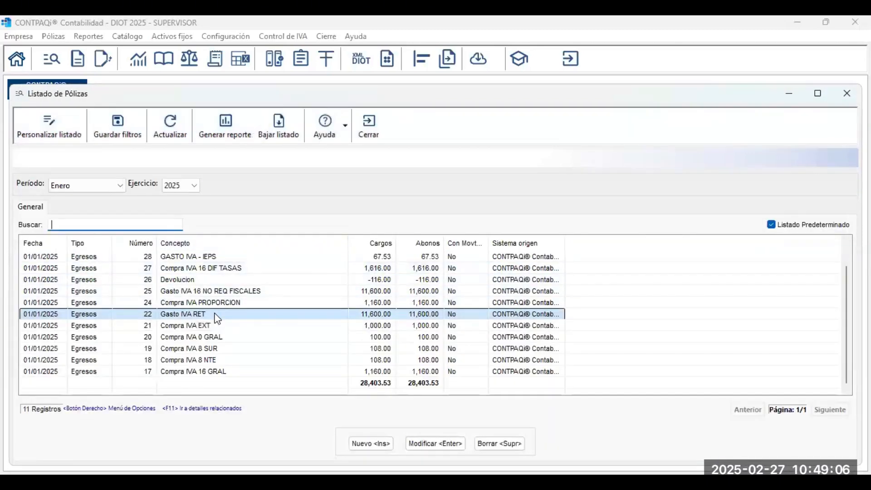
double_click(265, 314)
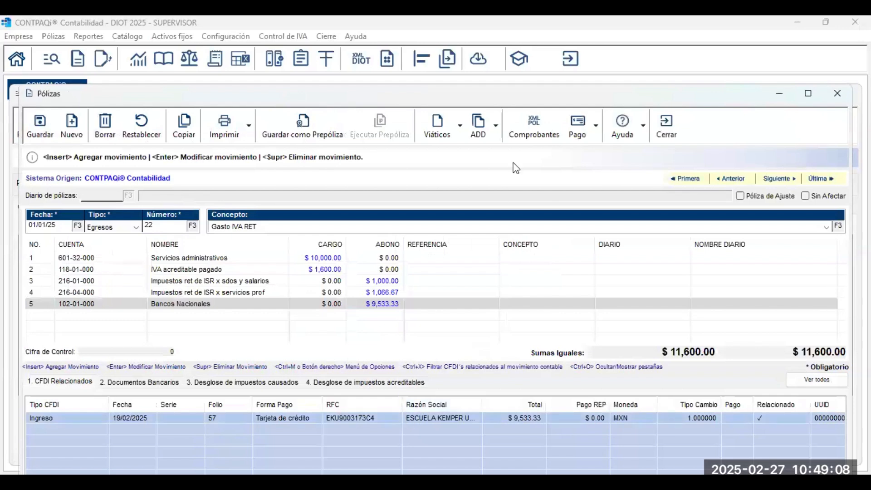
left_click(496, 132)
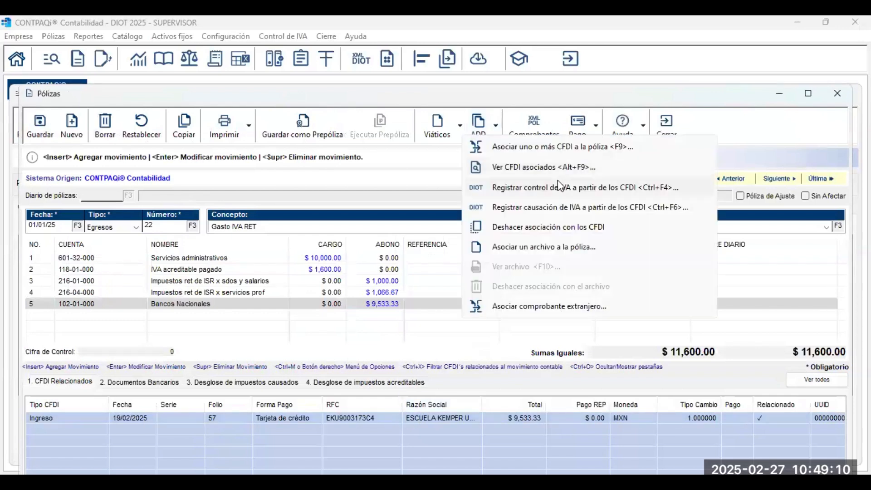
left_click(561, 186)
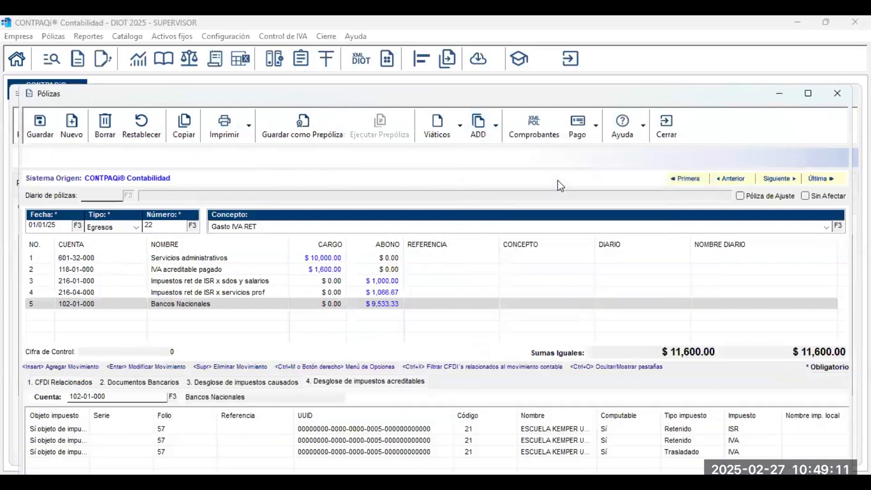
left_click(420, 427)
double_click(420, 426)
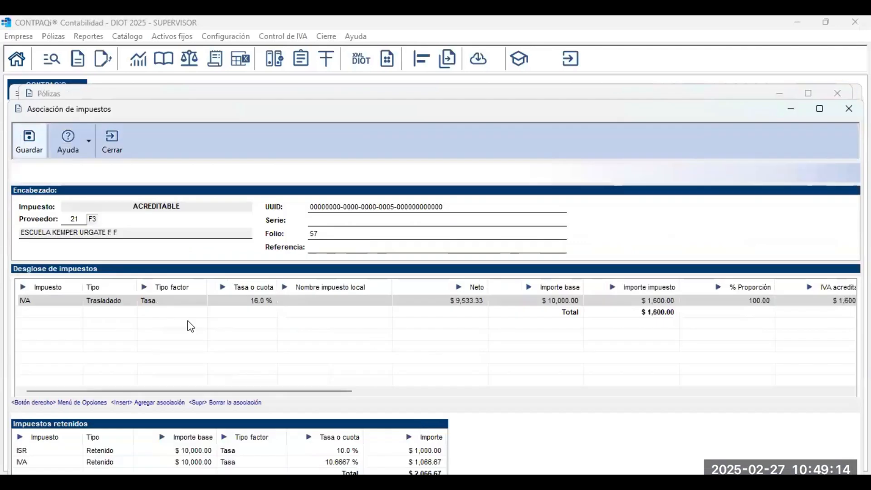
Review the 16% IVA row with ISR and IVA retentions, then close póliza 22.
left_click(500, 303)
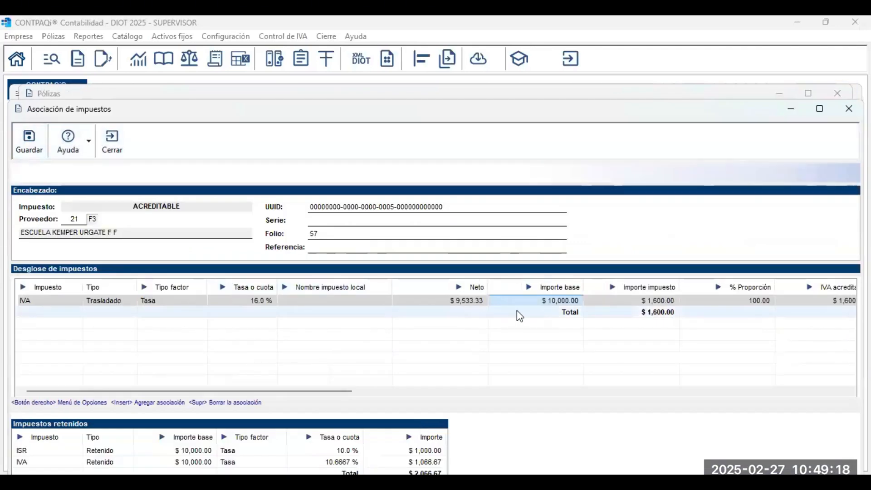
key("Right")
key("Right")
key("Right")
key("Right")
key("Right")
key("Right")
key("Right")
key("Right")
key("Right")
key("Right")
key("Right")
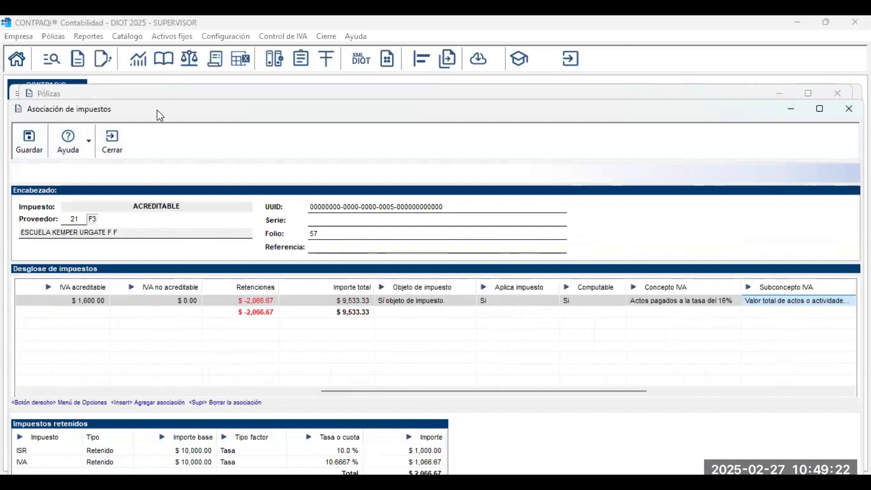
left_click(269, 307)
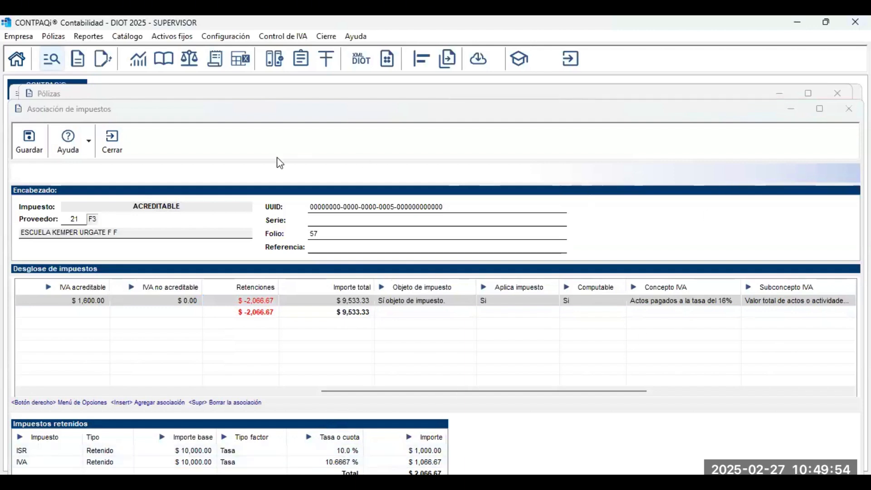
left_click(127, 146)
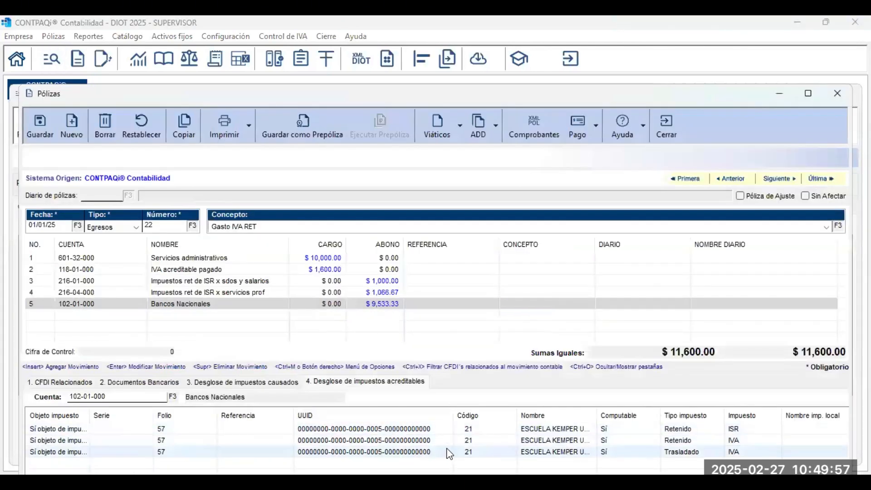
double_click(449, 452)
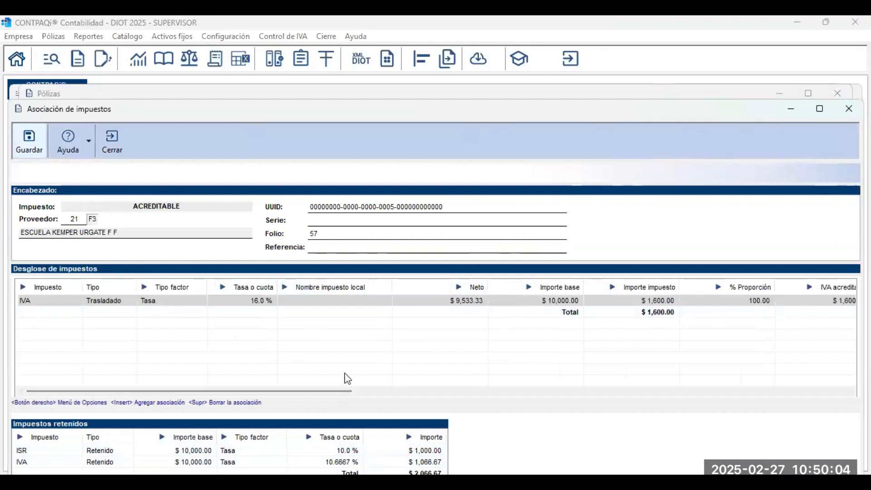
left_click_drag(323, 391, 749, 438)
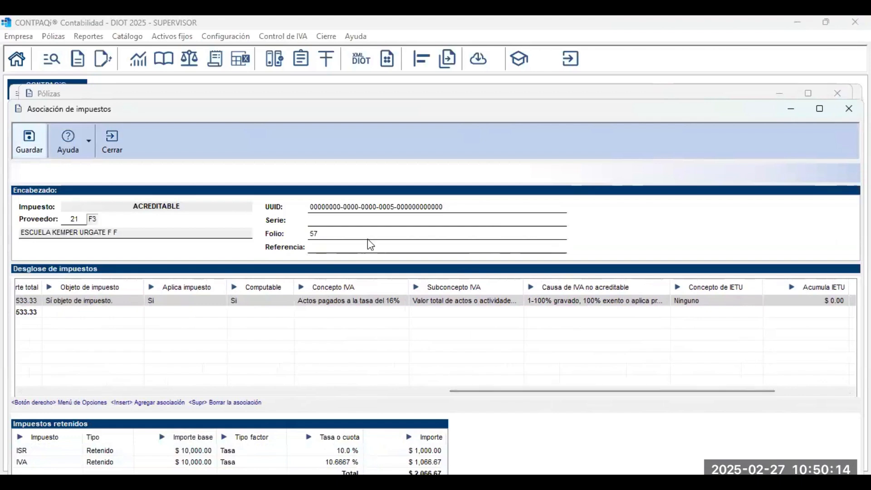
left_click(112, 138)
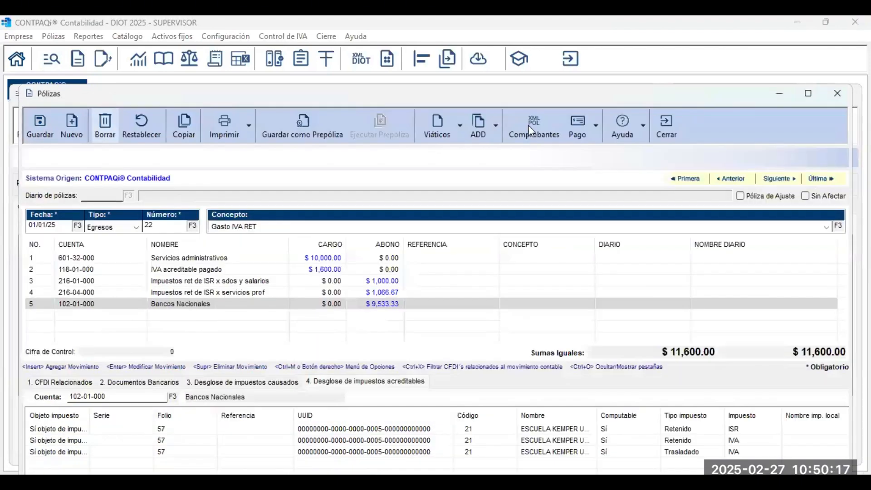
left_click(658, 135)
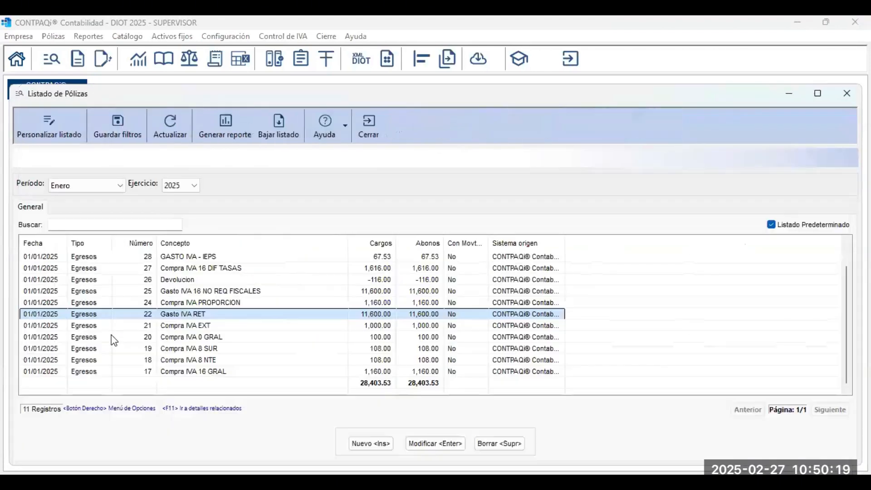
Open póliza 24 Compra IVA PROPORCION, register IVA from its CFDI, and open folio 58's association.
left_click(242, 304)
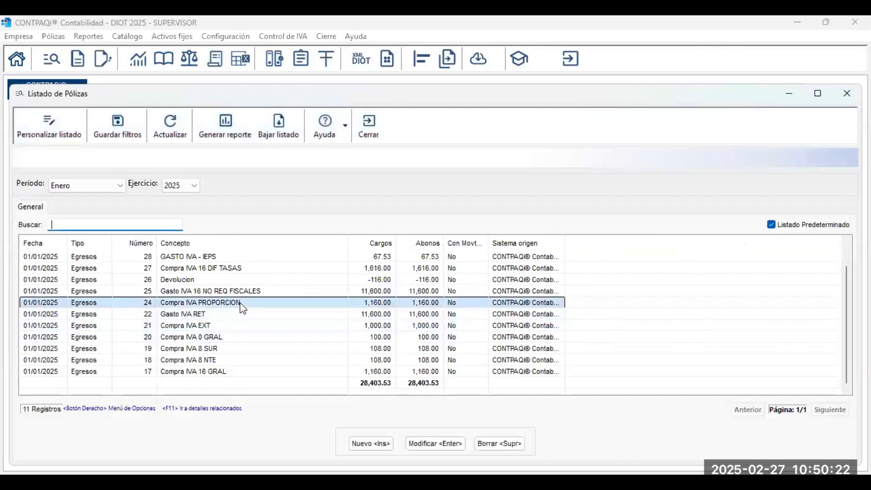
double_click(243, 309)
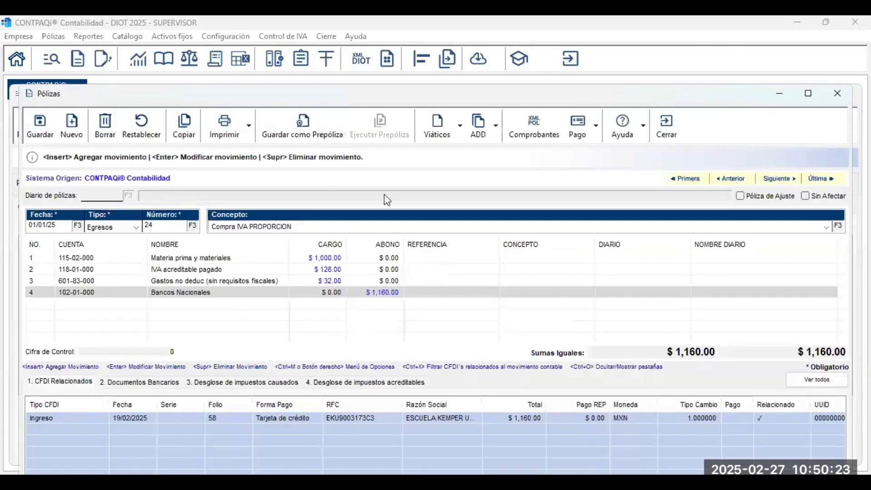
left_click(498, 131)
left_click(538, 183)
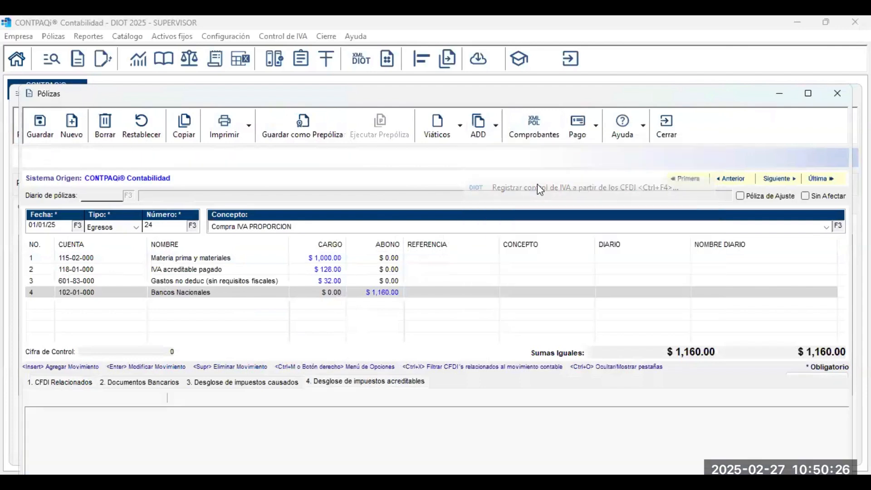
left_click(808, 96)
left_click(393, 344)
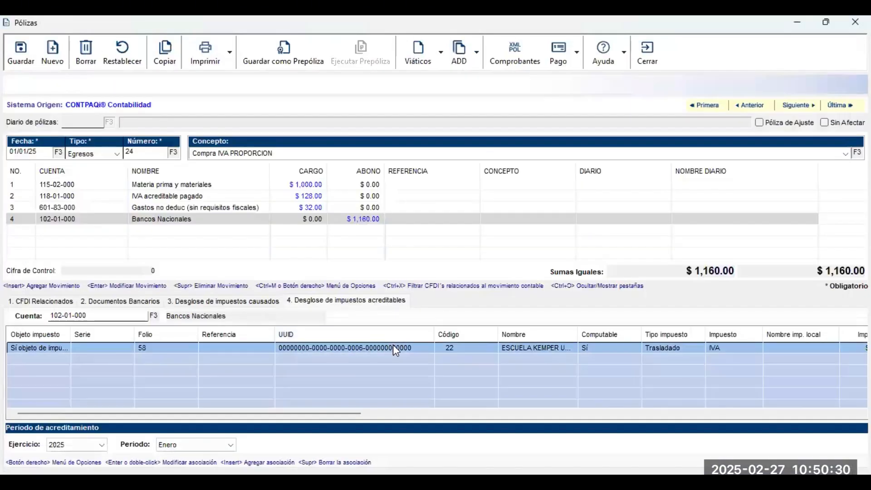
double_click(393, 344)
Step across the IVA row's columns to the % Proporción value.
left_click(175, 225)
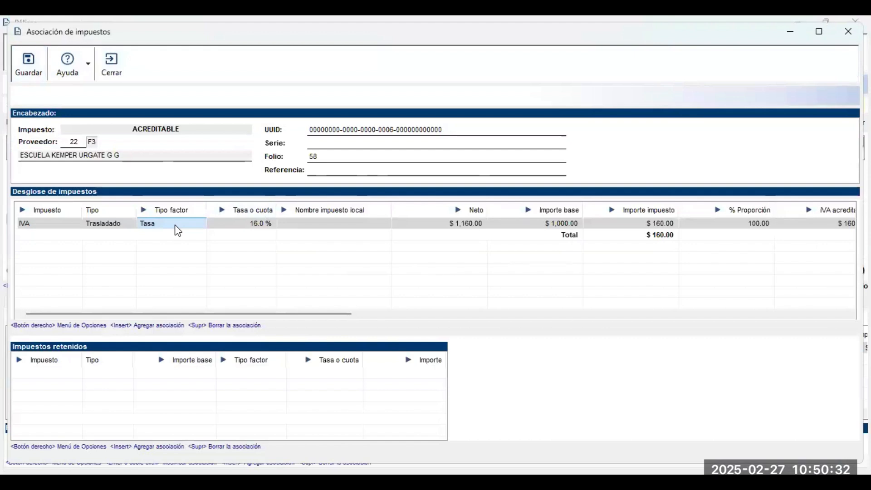
key("Tab")
key("Tab")
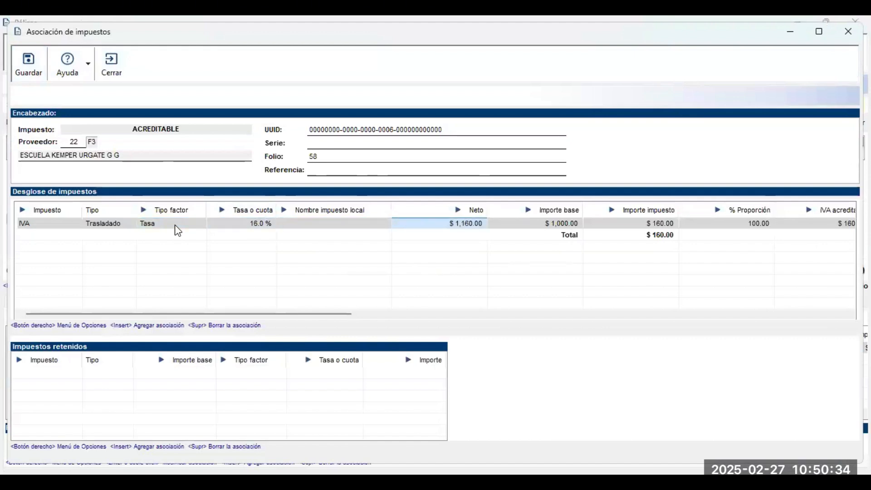
key("Right")
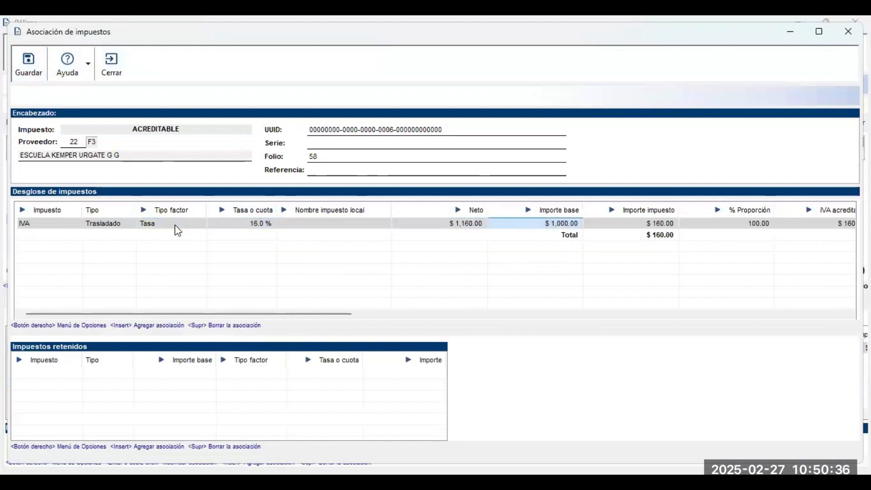
key("Right")
key("Right")
key("Right")
key("Right")
key("Right")
key("Right")
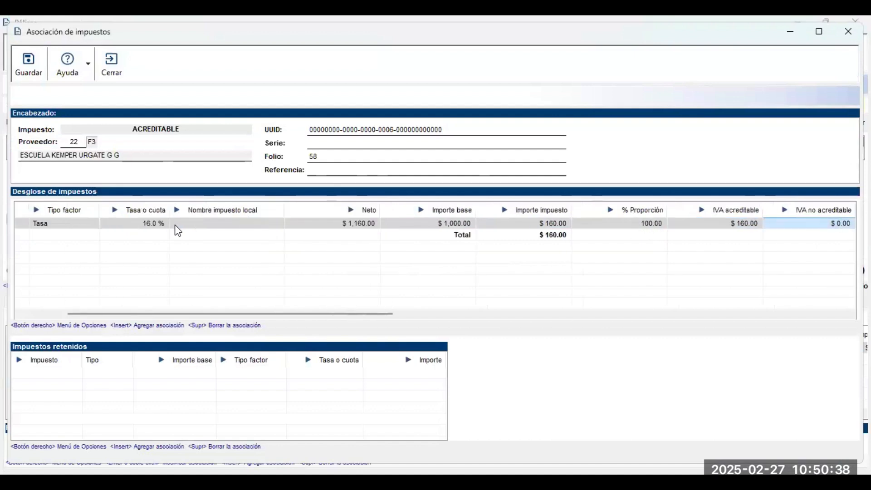
key("Right")
key("Right")
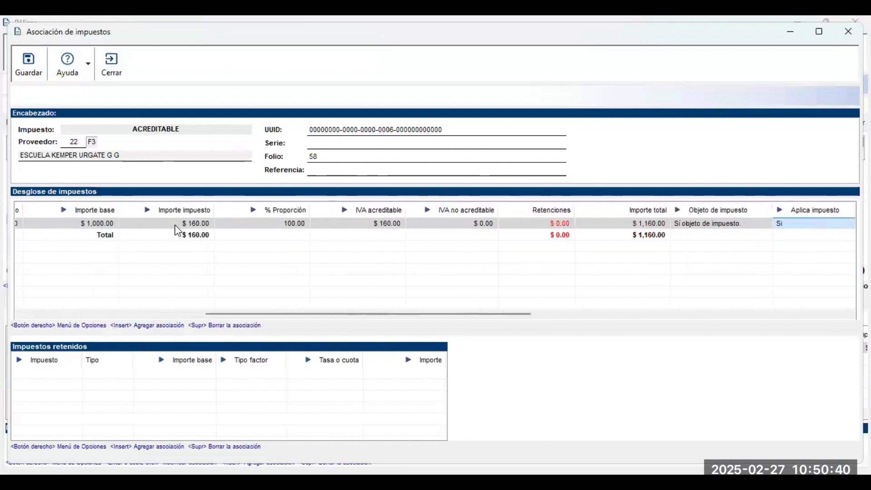
key("Left")
key("Left")
key("Left")
key("Left")
key("Left")
key("Left")
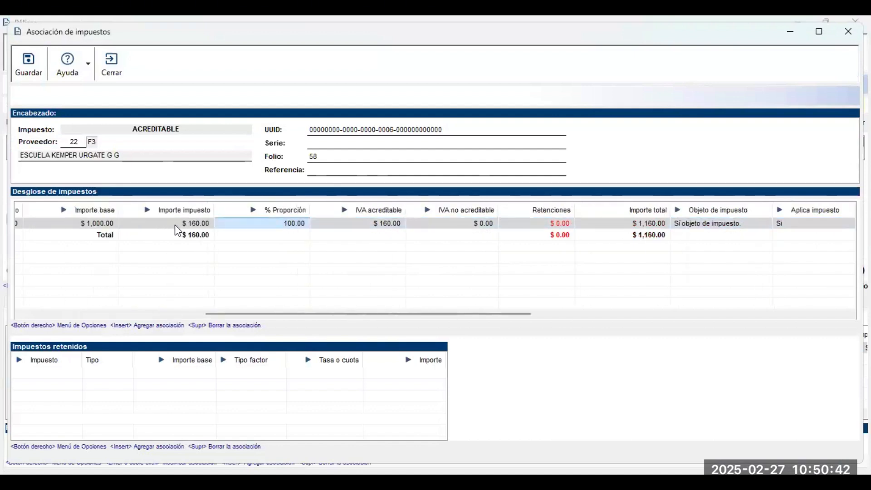
key("Left")
key("Right")
key("Right")
key("Left")
Set % Proporción to 80 ($128.00 acreditable, $32.00 no acreditable), save, and close póliza 24.
left_click(254, 225)
type("80")
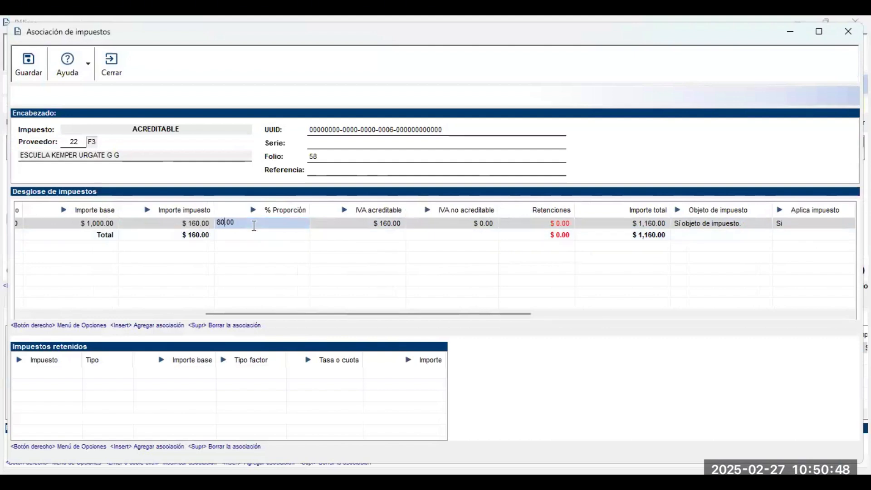
key("Tab")
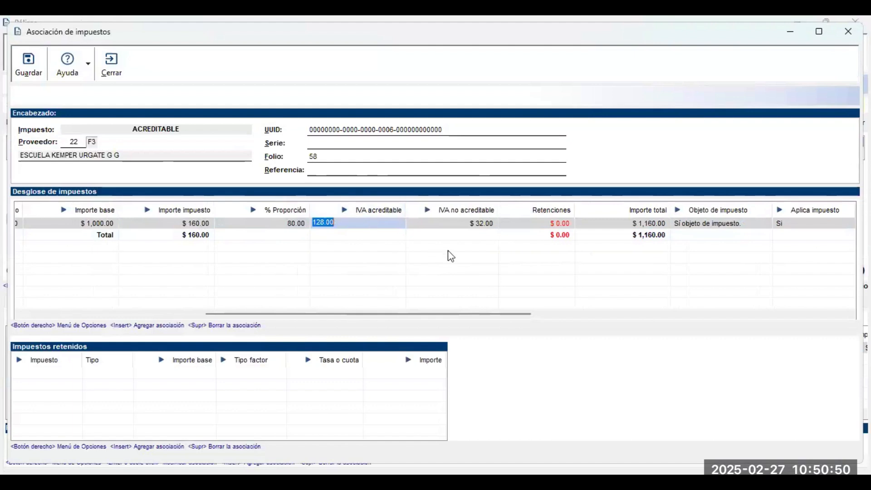
left_click_drag(474, 313, 742, 336)
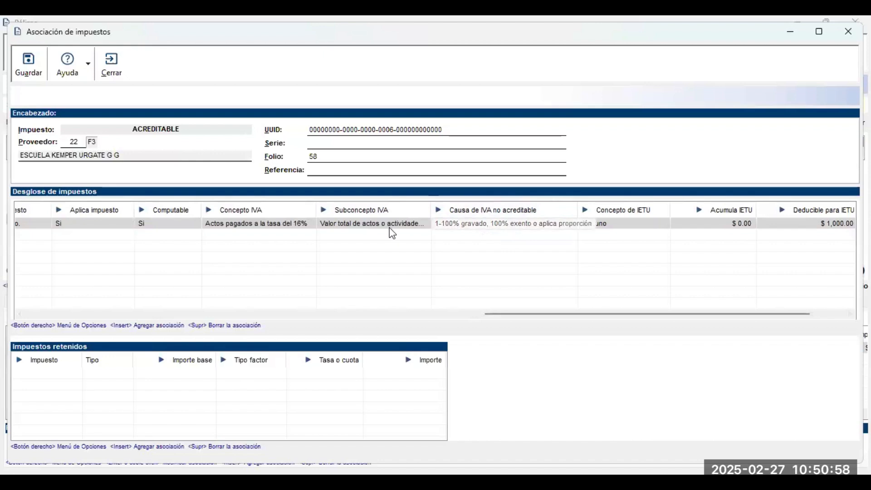
left_click(30, 76)
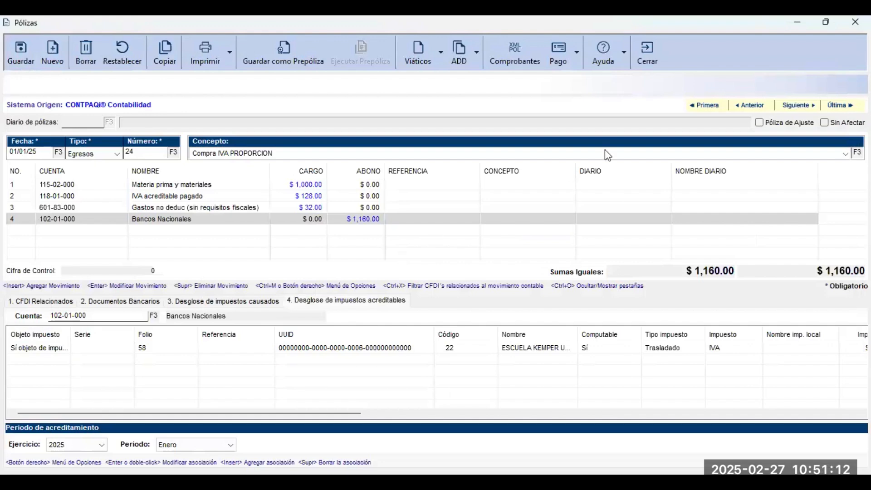
left_click(652, 63)
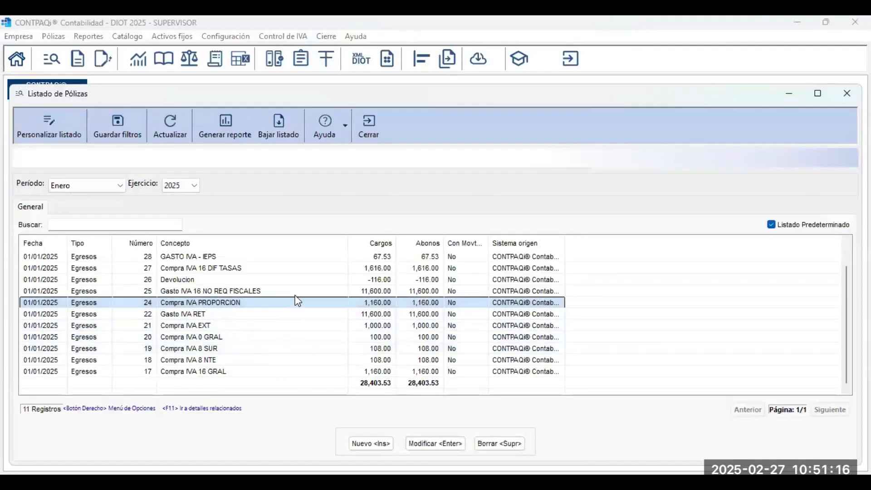
Open póliza 25, Gasto IVA 16 NO REQ FISCALES, and maximize its window.
left_click(296, 292)
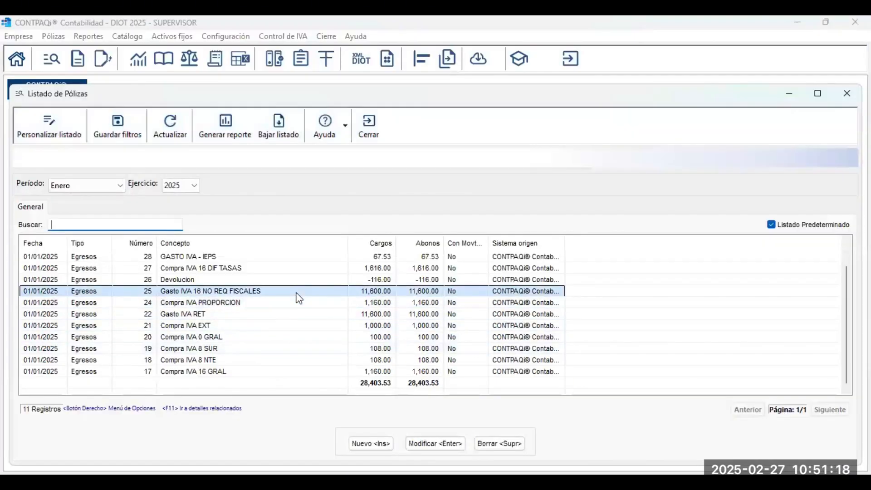
double_click(297, 293)
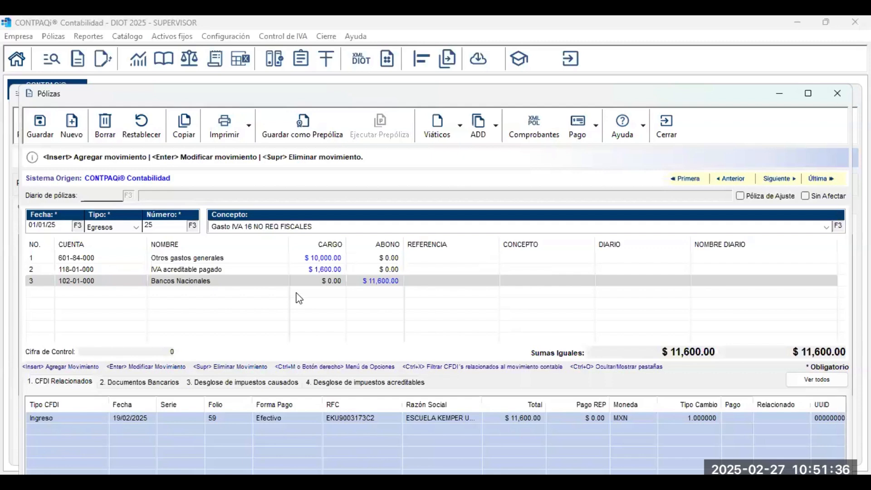
left_click(811, 96)
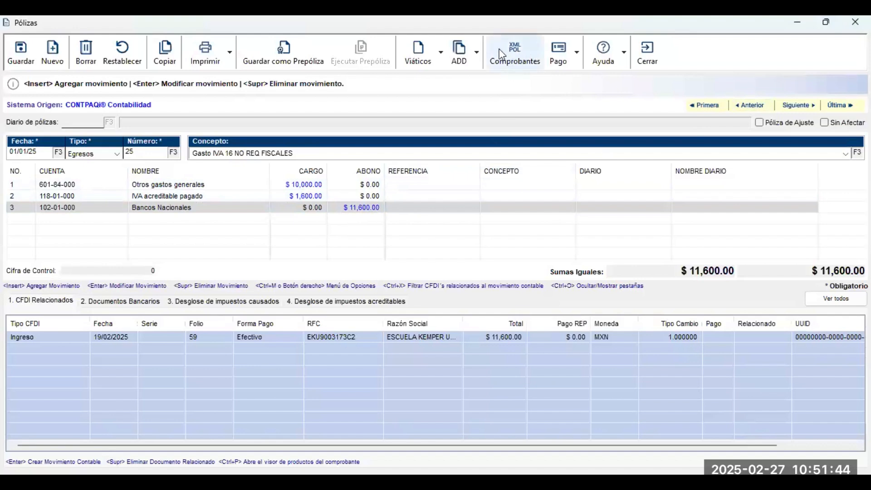
Register IVA control from the linked CFDI and open folio 59's tax association.
left_click(477, 54)
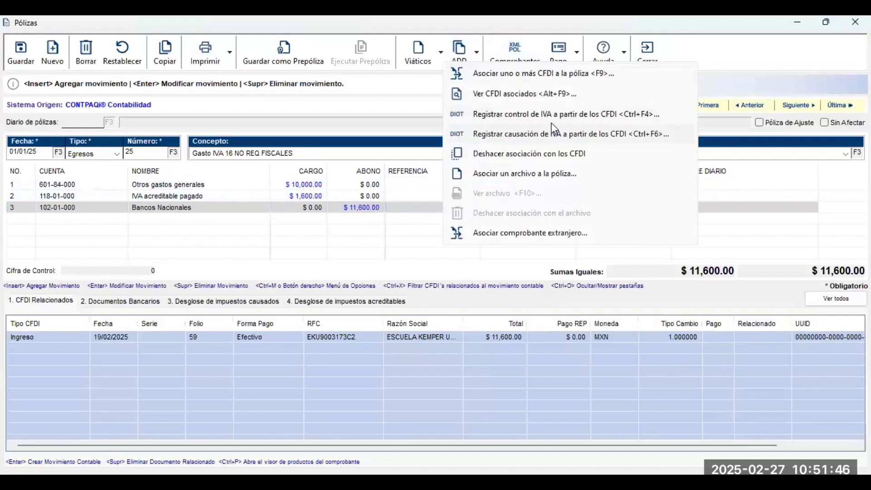
left_click(561, 120)
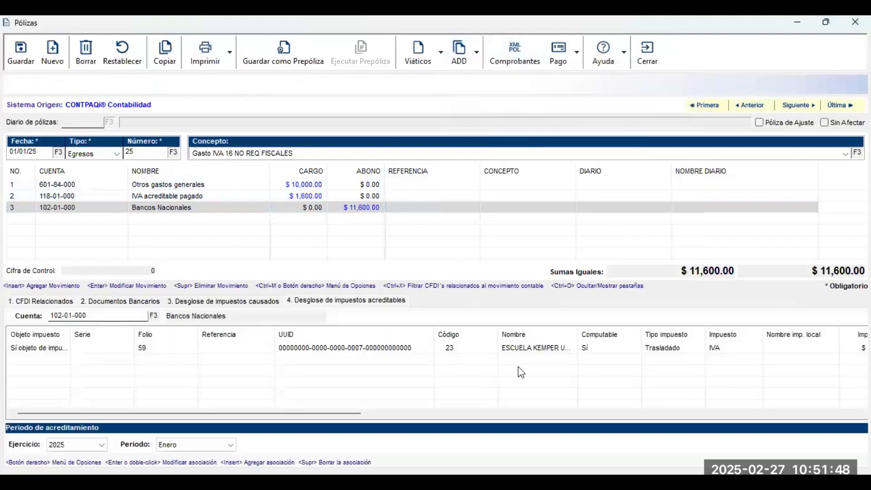
left_click(420, 357)
double_click(420, 357)
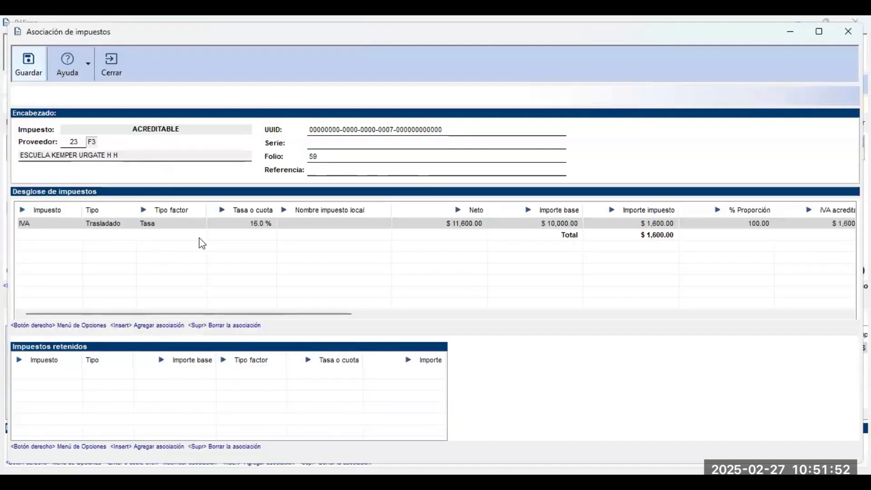
Set the non-creditable IVA cause to 2-No cumple con los requisitos and save.
left_click(236, 226)
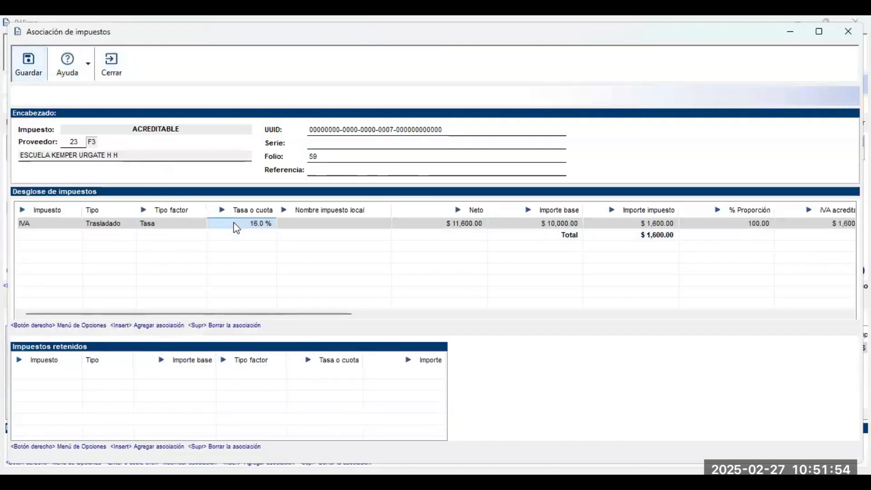
key("Right")
key("Right")
key("Right")
key("Right")
key("Right")
key("Right")
key("Right")
key("Right")
key("Right")
key("Right")
key("Right")
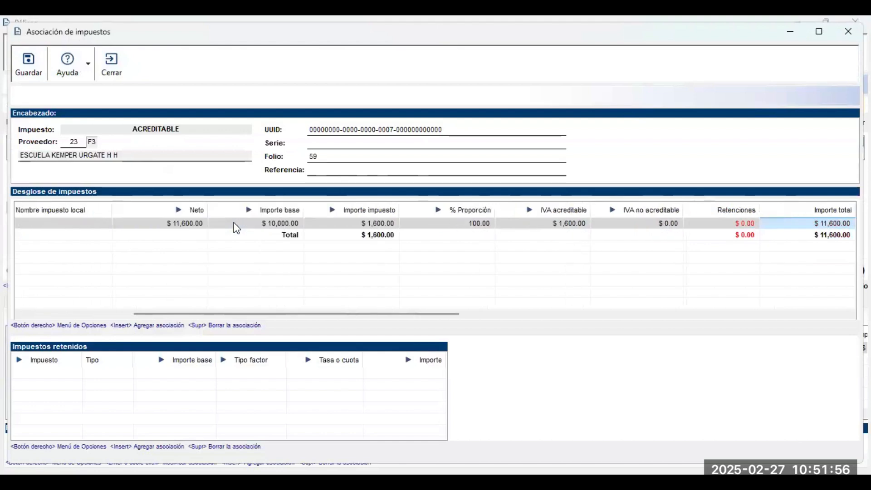
key("Right")
key("Right")
key("Right")
key("Right")
key("Right")
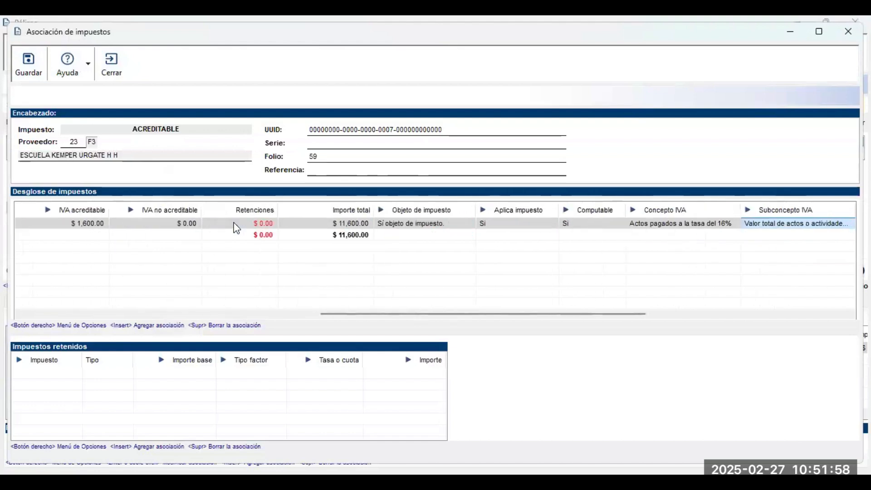
key("Left")
key("Left")
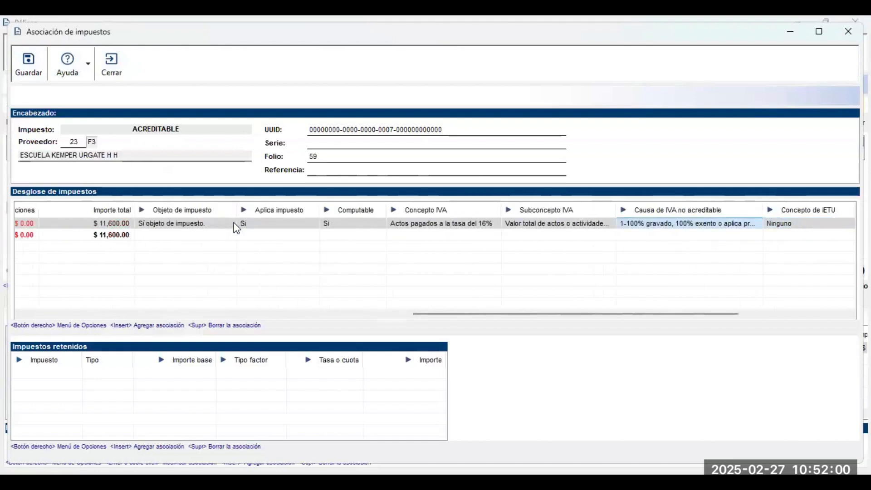
key("Left")
key("Right")
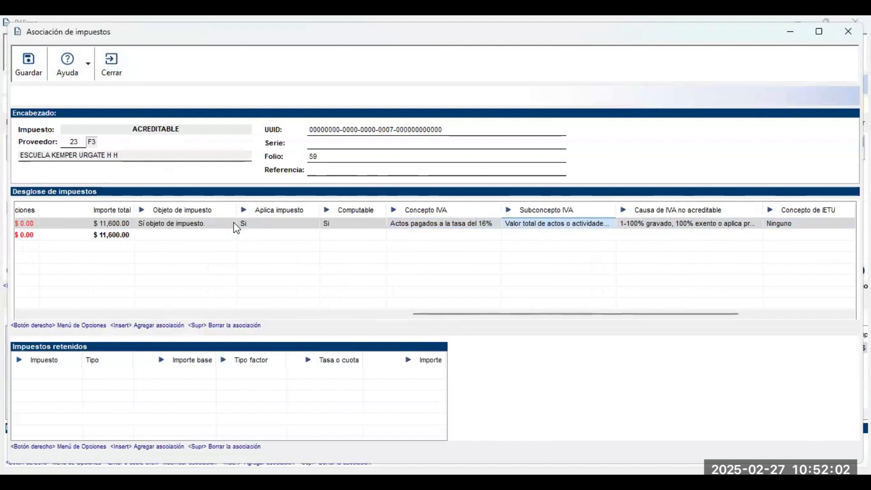
key("Right")
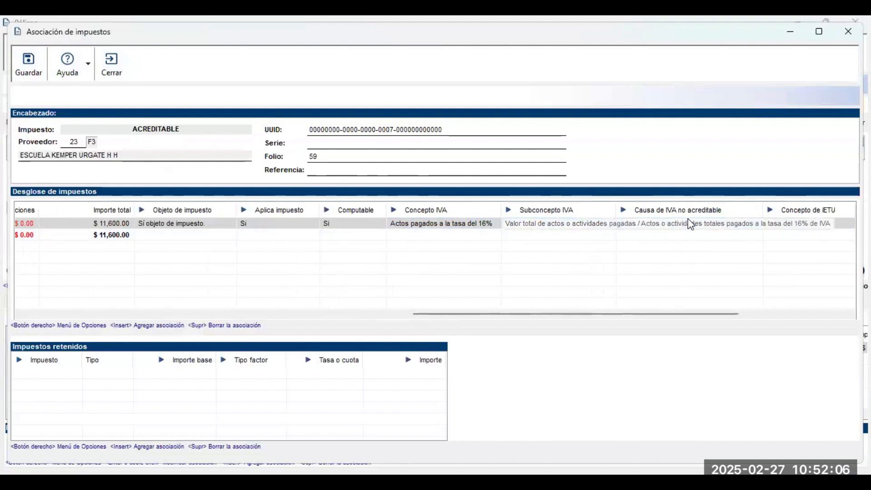
left_click(722, 226)
left_click(723, 226)
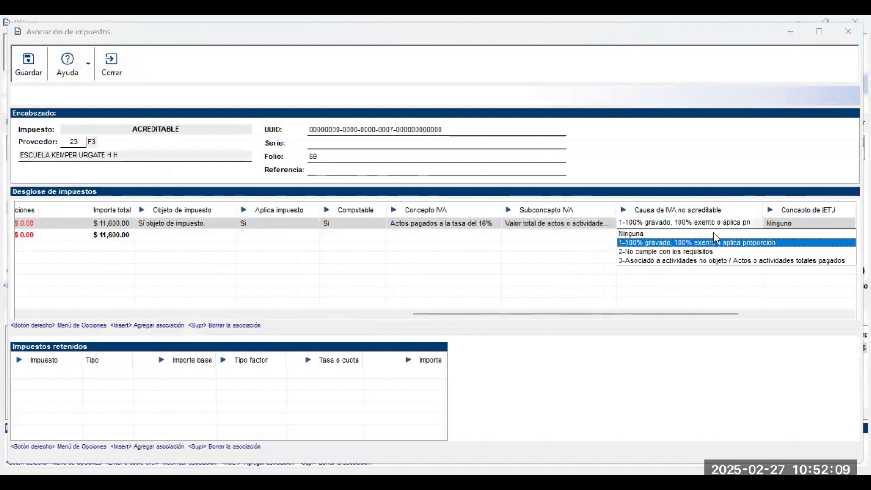
left_click(691, 253)
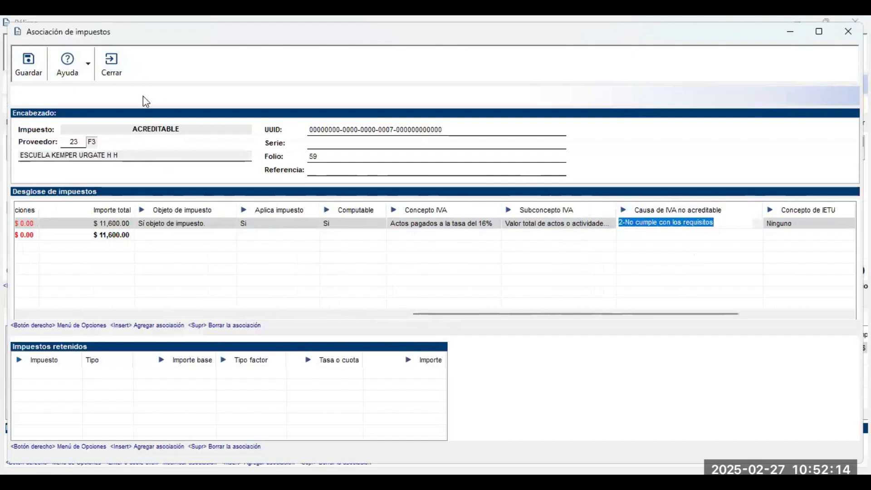
left_click(43, 78)
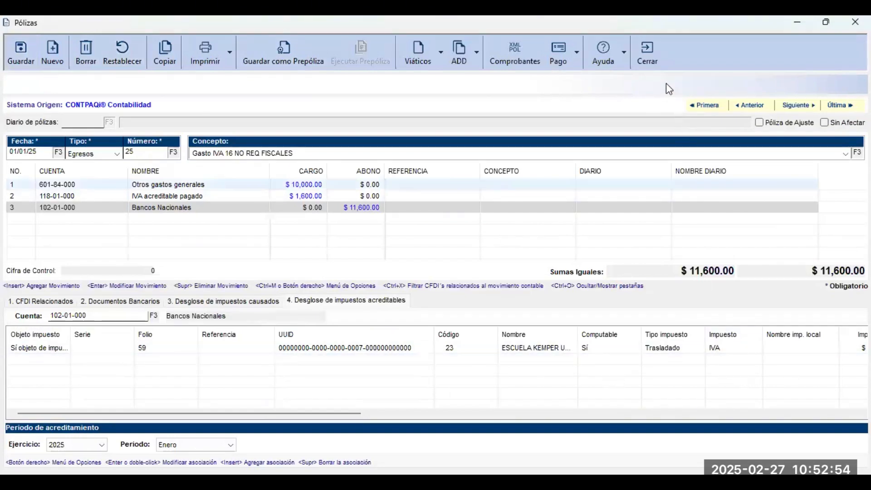
Open póliza 26 Devolucion and register IVA control from its linked CFDI.
left_click(651, 61)
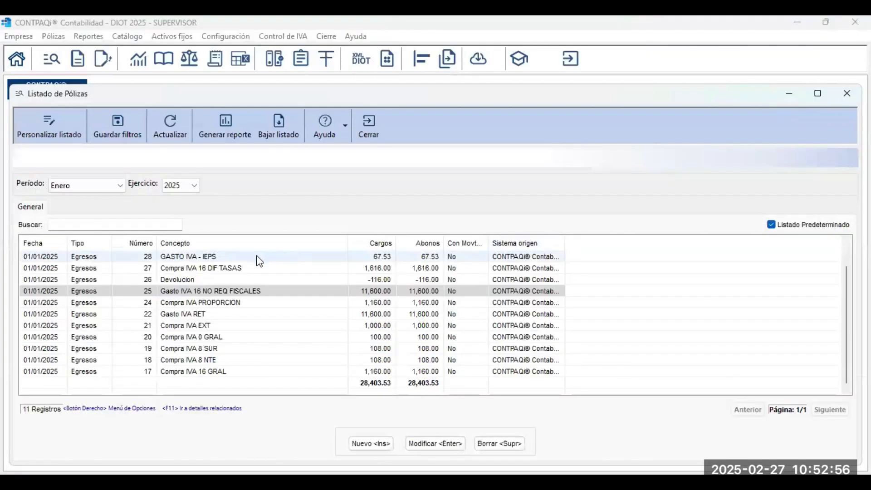
left_click(222, 280)
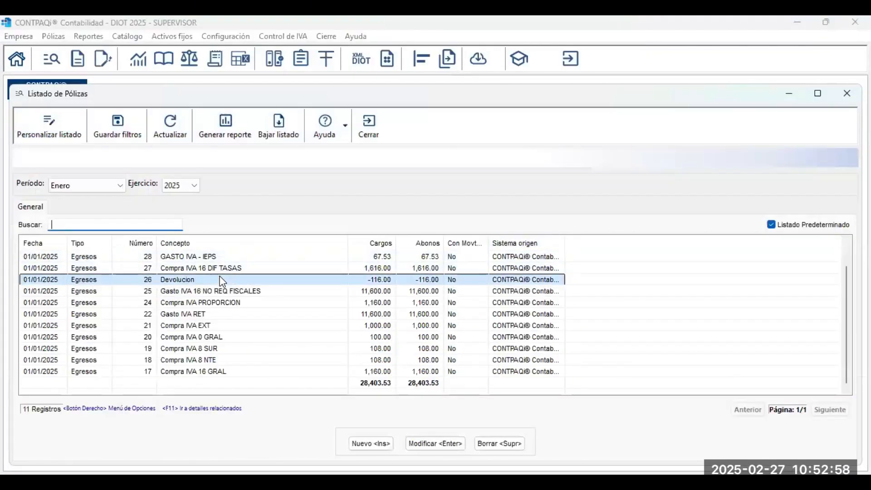
key("Return")
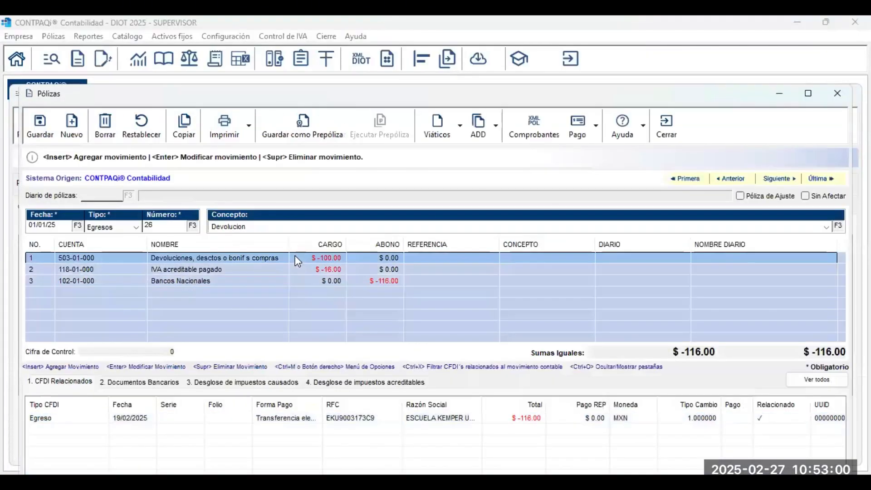
left_click(496, 123)
left_click(551, 183)
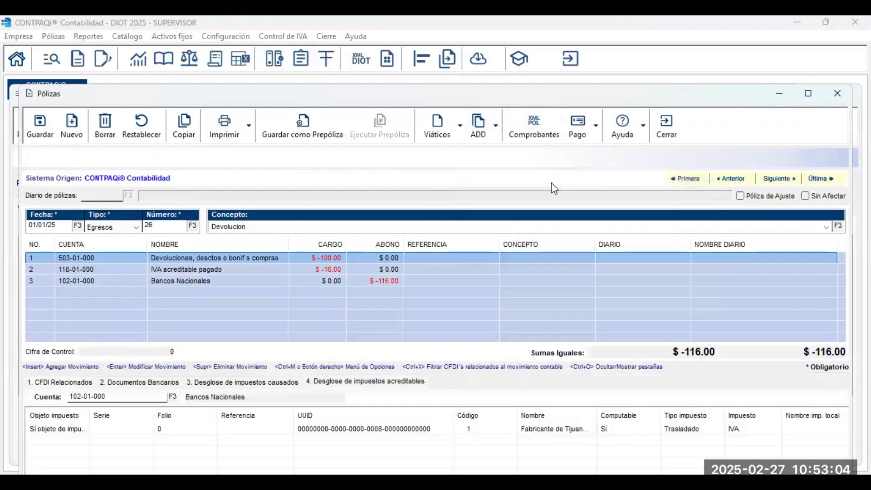
left_click(369, 431)
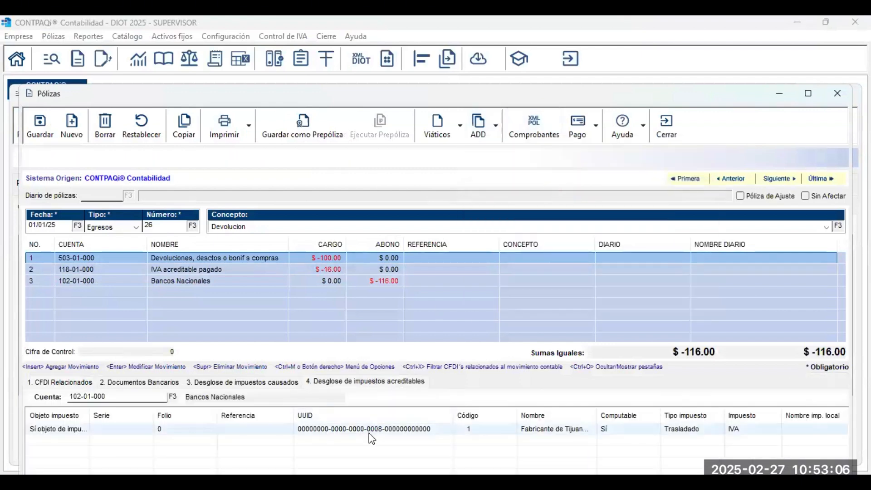
double_click(369, 432)
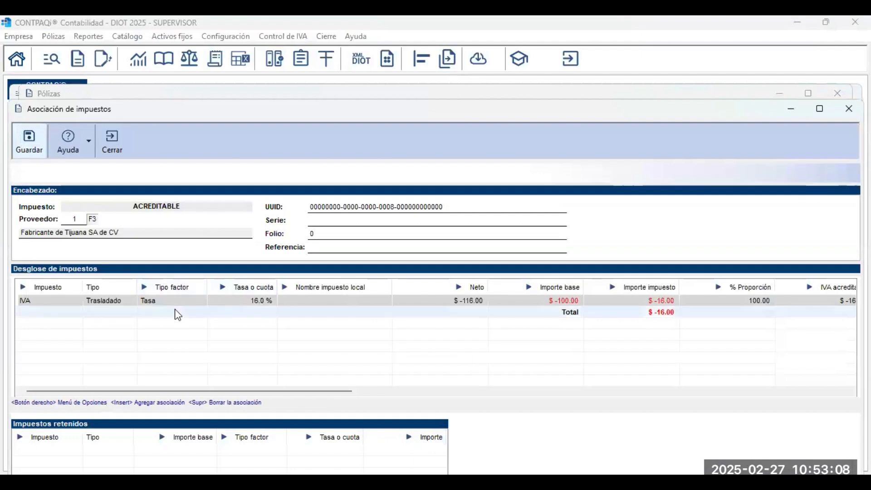
Review the -$16.00 Trasladado IVA association, save it and close póliza 26.
left_click(185, 302)
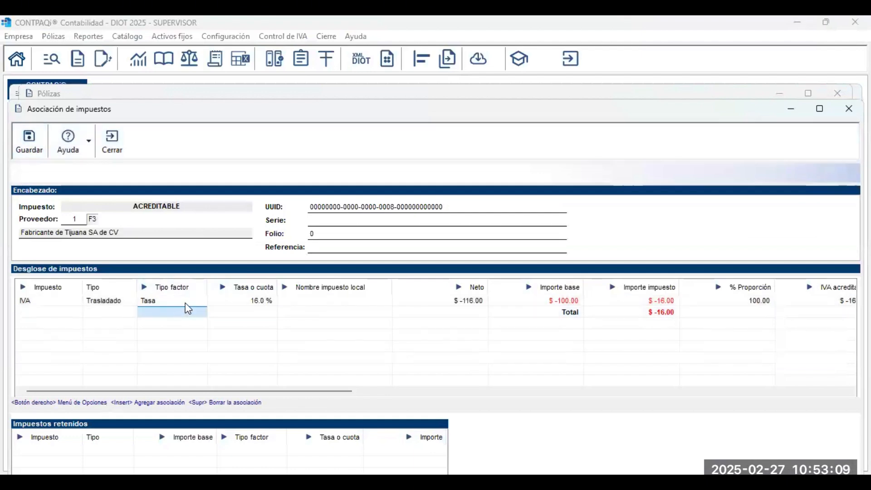
left_click(259, 305)
left_click(437, 309)
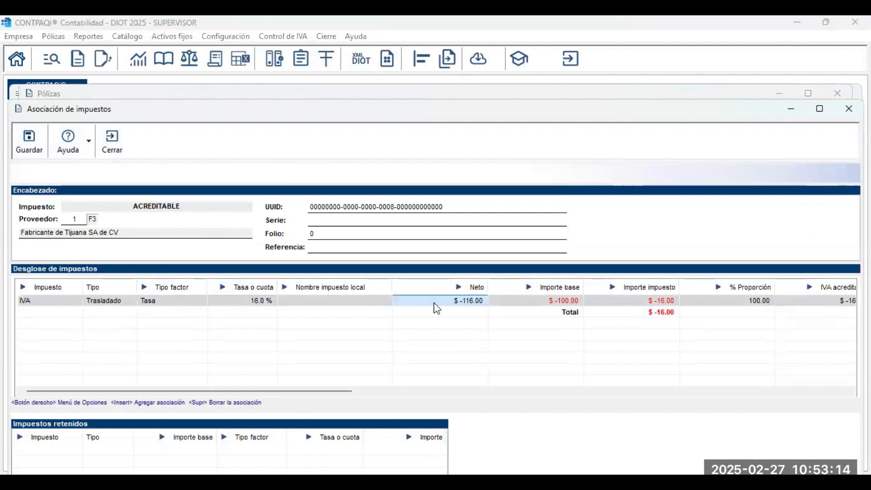
key("Tab")
key("Tab")
key("Tab")
key("Tab")
key("Tab")
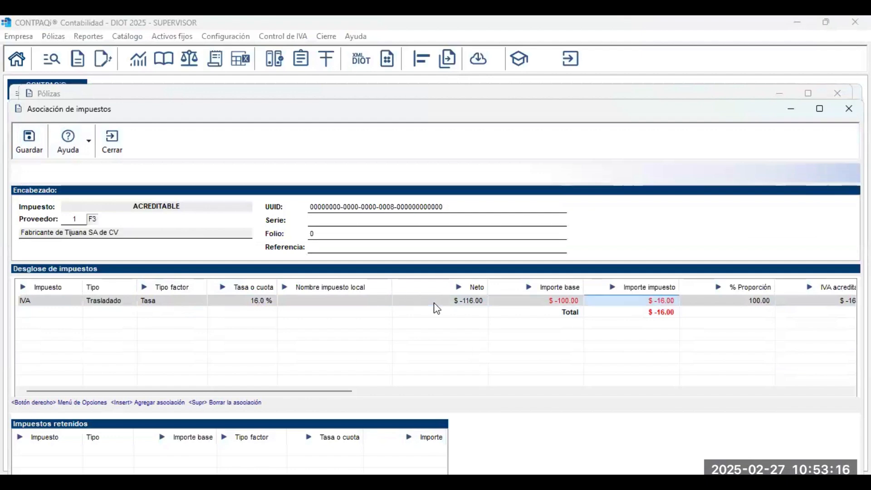
key("Tab")
key("Tab")
key("Tab")
key("Tab")
key("Tab")
key("Tab")
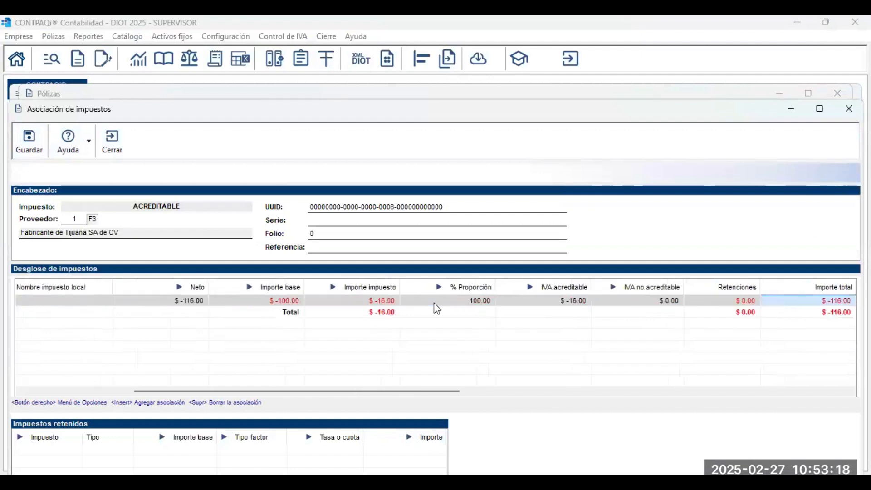
key("Tab")
key("Tab")
key("Tab")
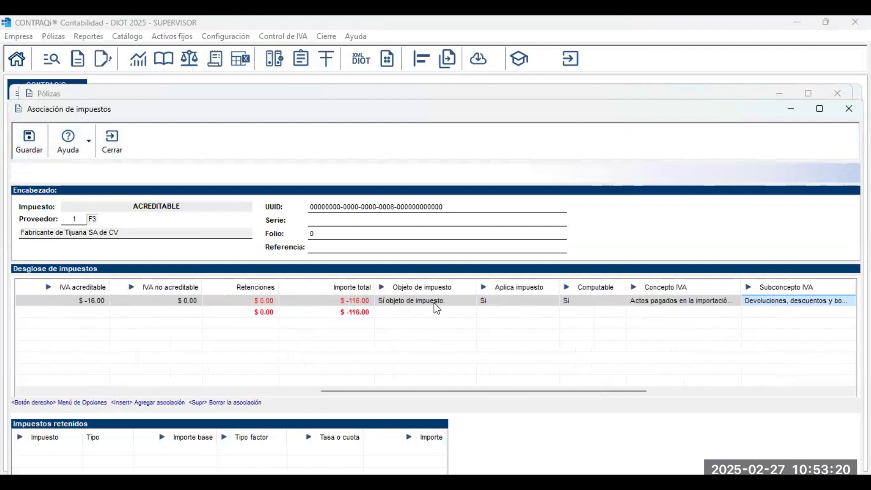
key("shift+Tab")
key("shift+Tab")
key("shift+Tab")
key("shift+Tab")
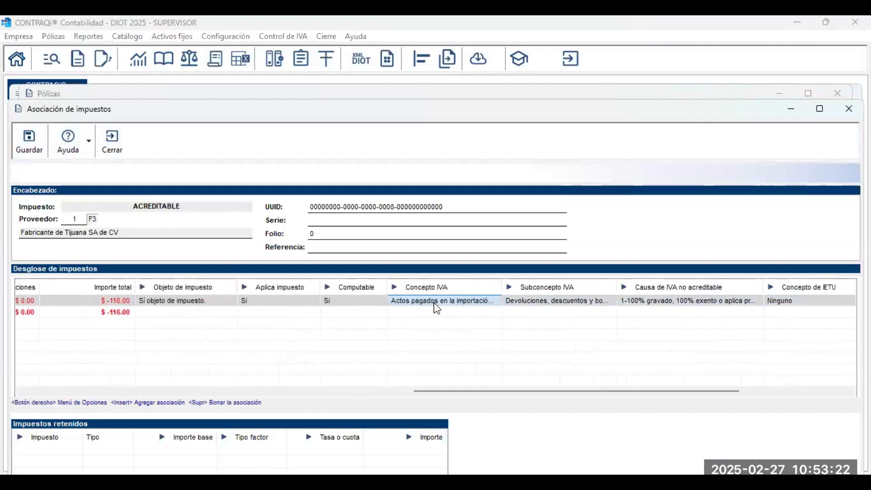
key("Tab")
key("Tab")
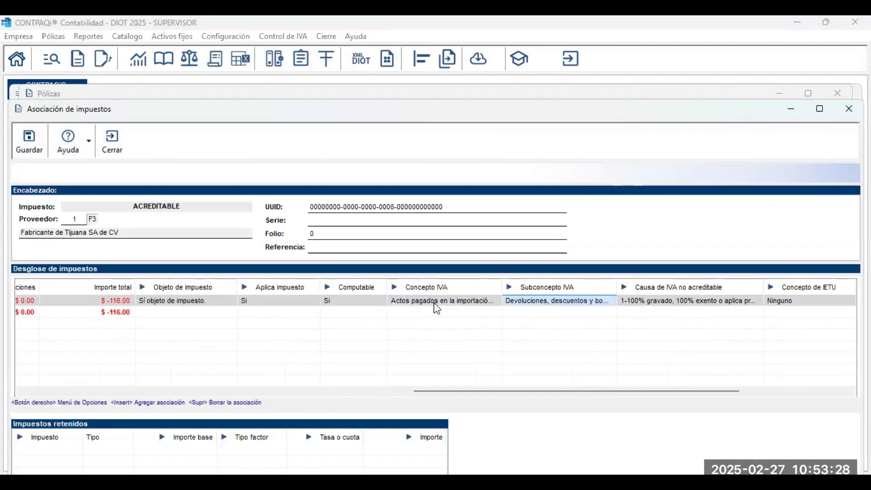
key("Tab")
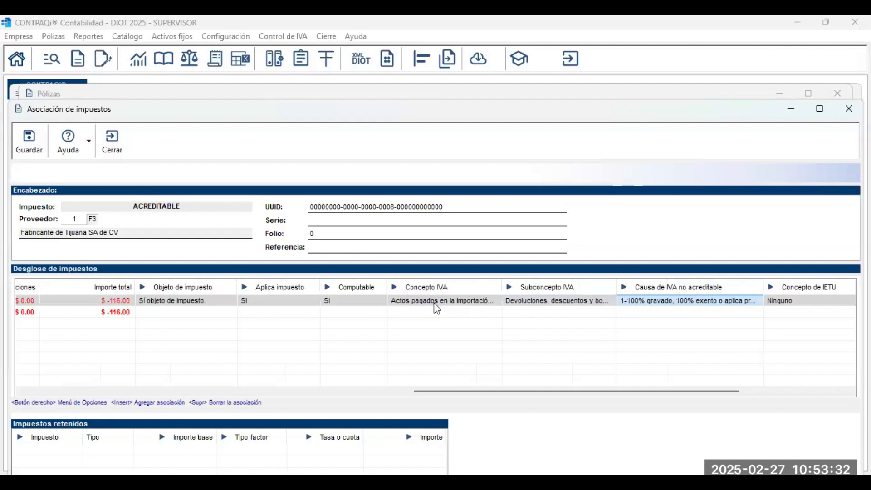
left_click(42, 149)
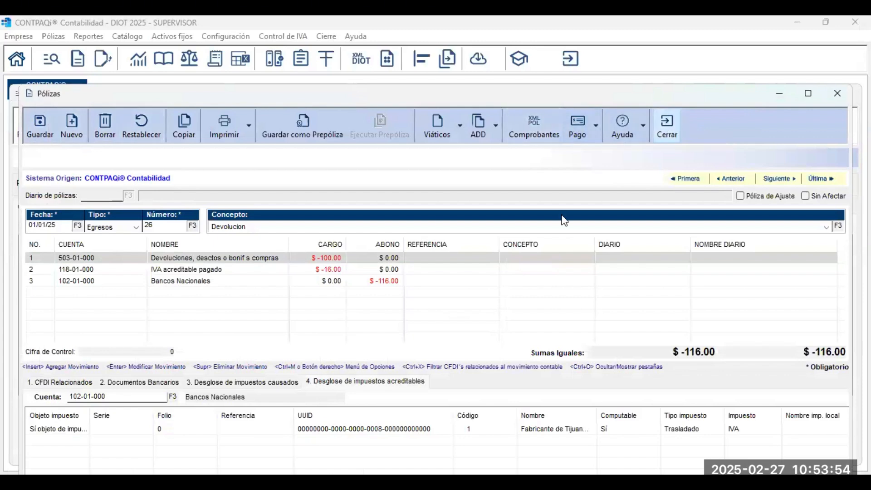
left_click(680, 135)
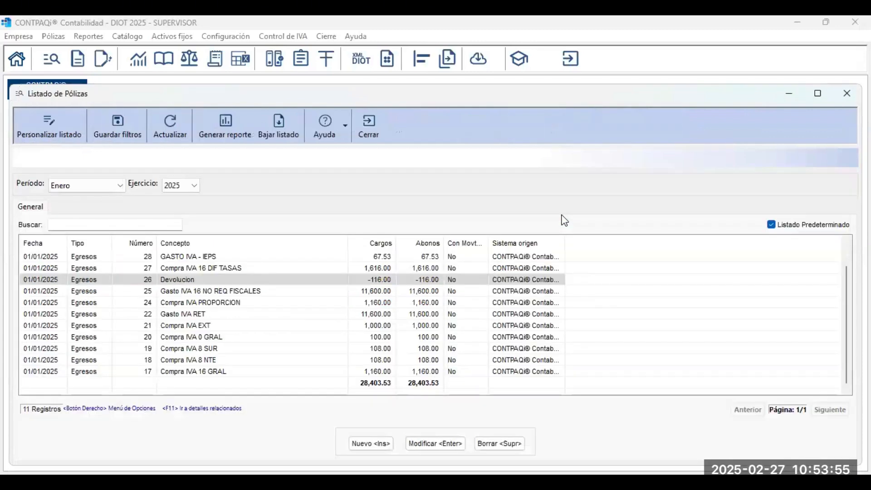
Open póliza 27, Compra IVA 16 DIF TASAS, and generate IVA associations from folio 60's CFDI.
left_click(236, 268)
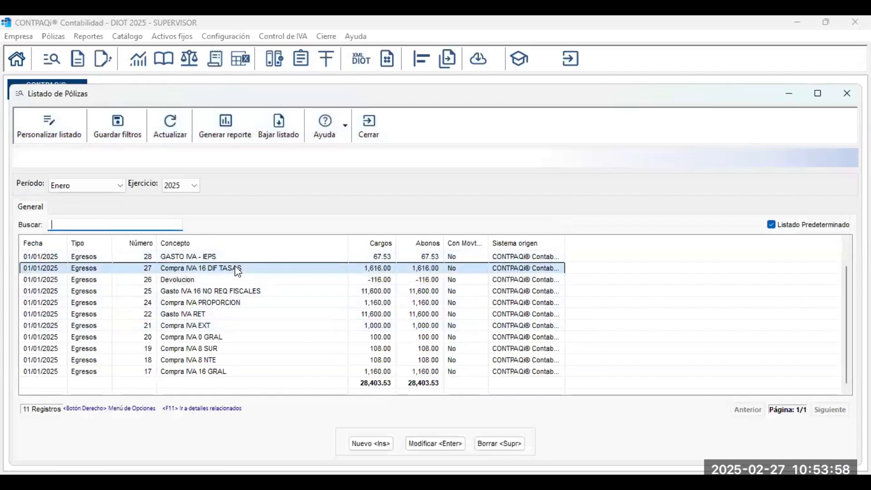
double_click(238, 271)
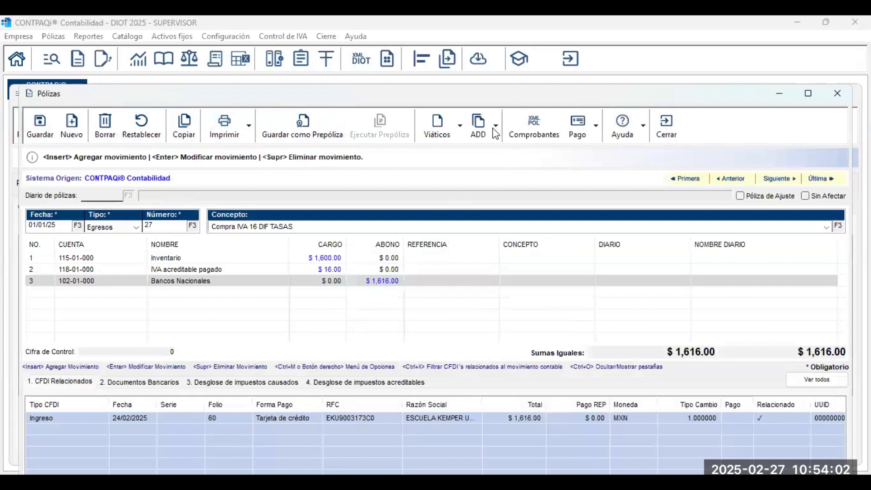
left_click(570, 195)
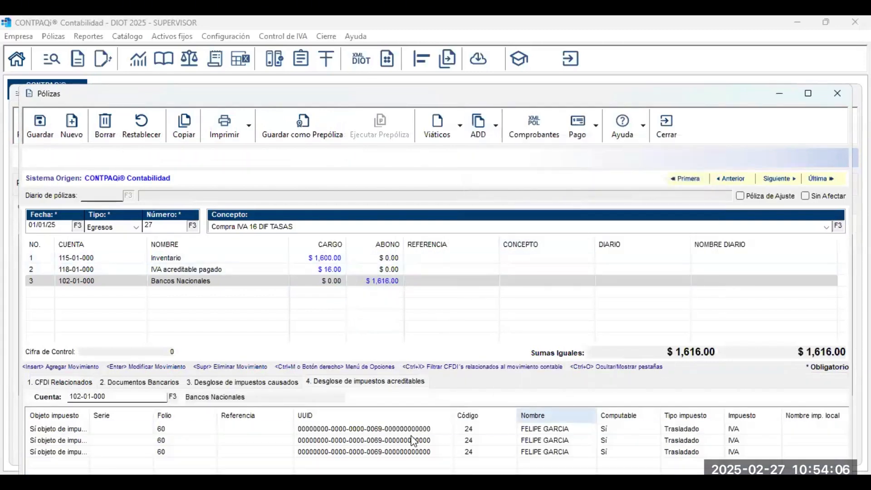
left_click(401, 438)
double_click(401, 436)
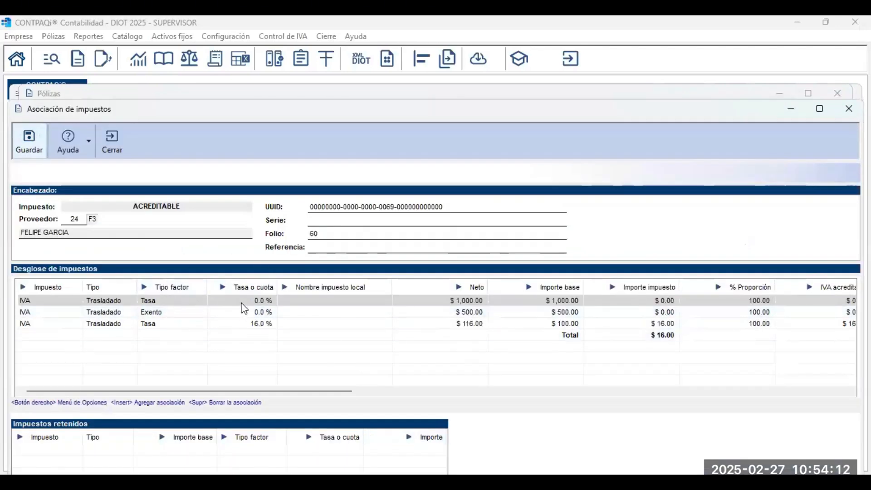
Review the first line's base, tax, proportion and creditable IVA amounts.
left_click(208, 311)
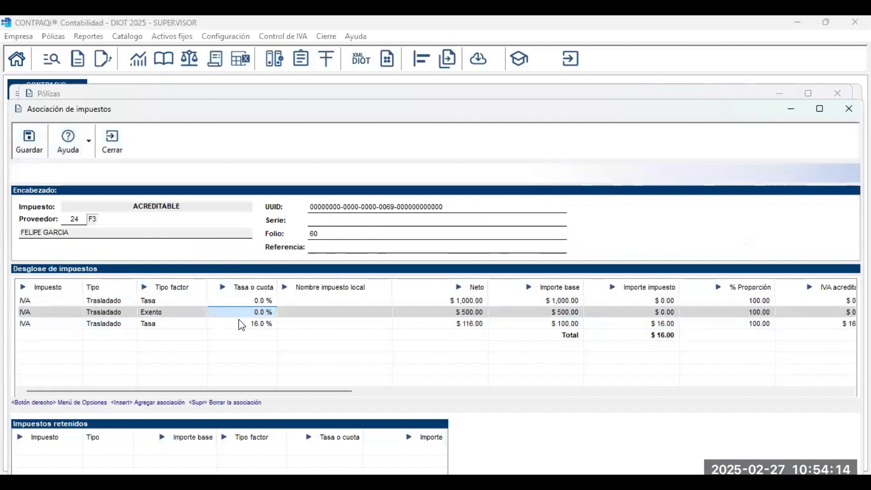
left_click(240, 324)
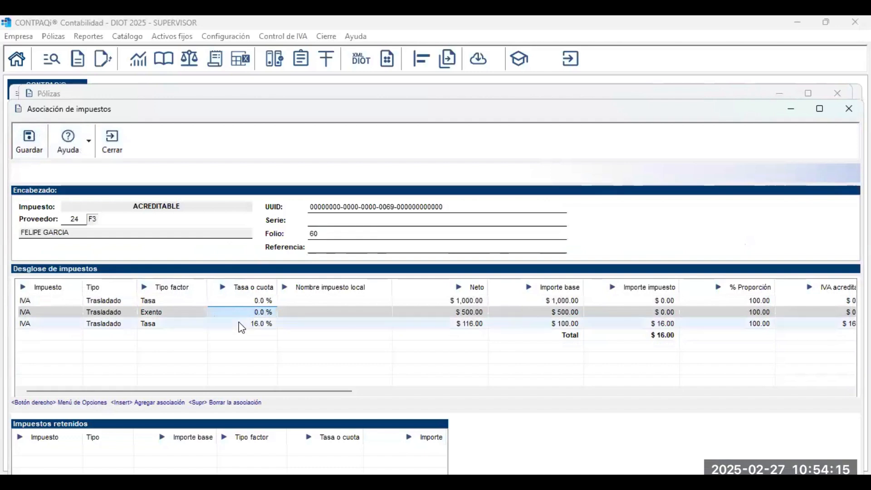
left_click(490, 305)
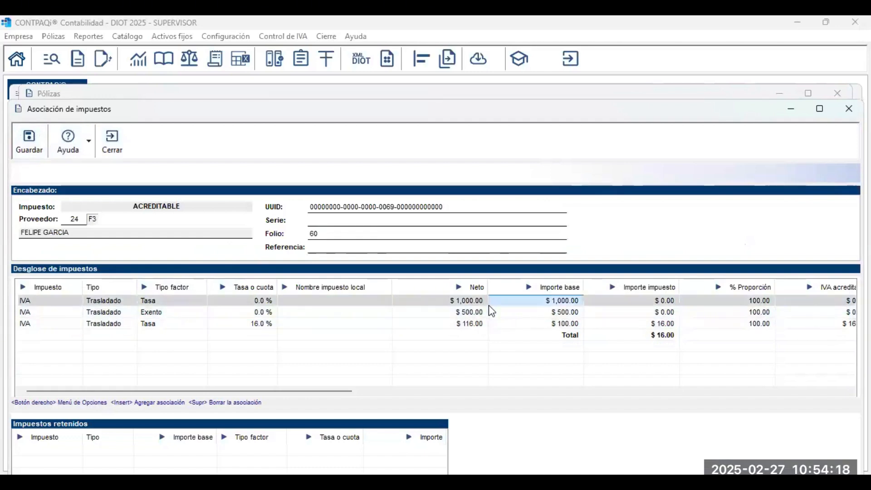
key("Tab")
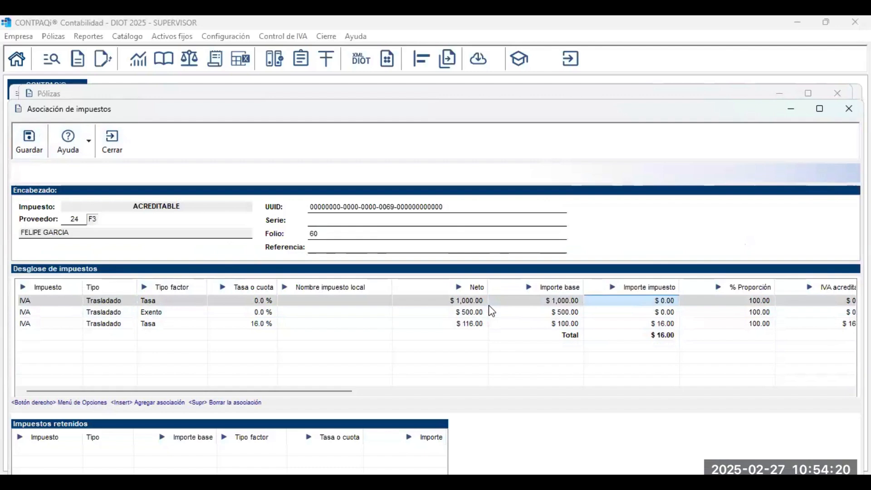
key("Tab")
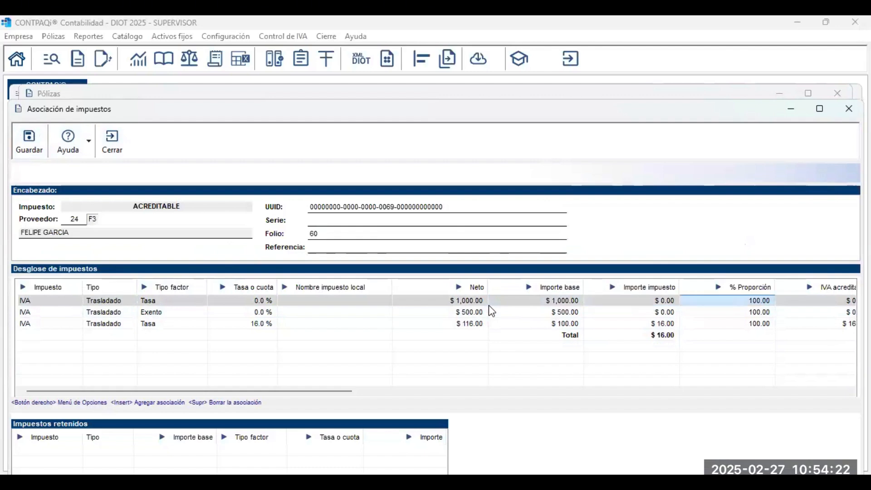
key("Tab")
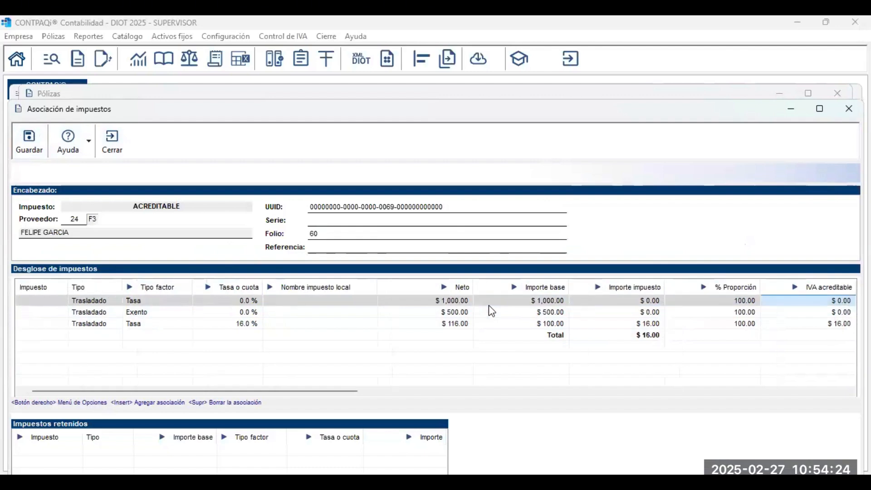
key("Tab")
key("Tab")
key("shift+Tab")
key("shift+Tab")
key("shift+Tab")
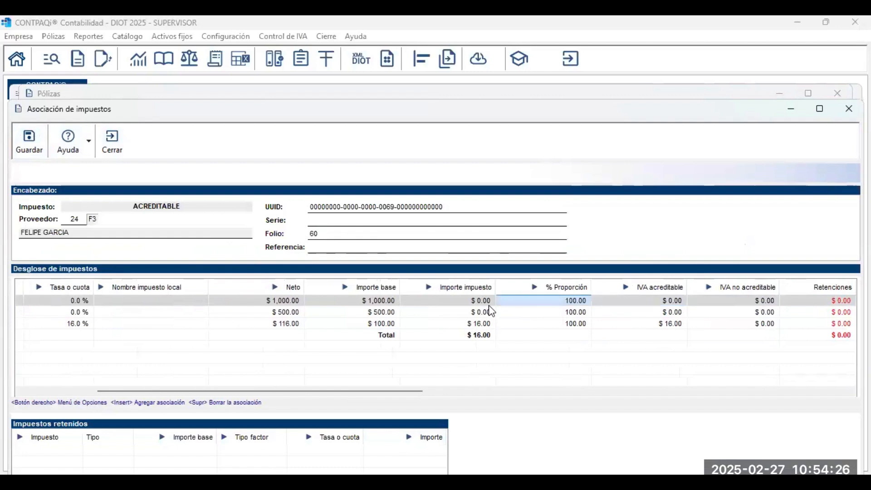
key("shift+Tab")
key("shift+Tab")
key("Tab")
key("Tab")
key("shift+Tab")
key("shift+Tab")
key("shift+Tab")
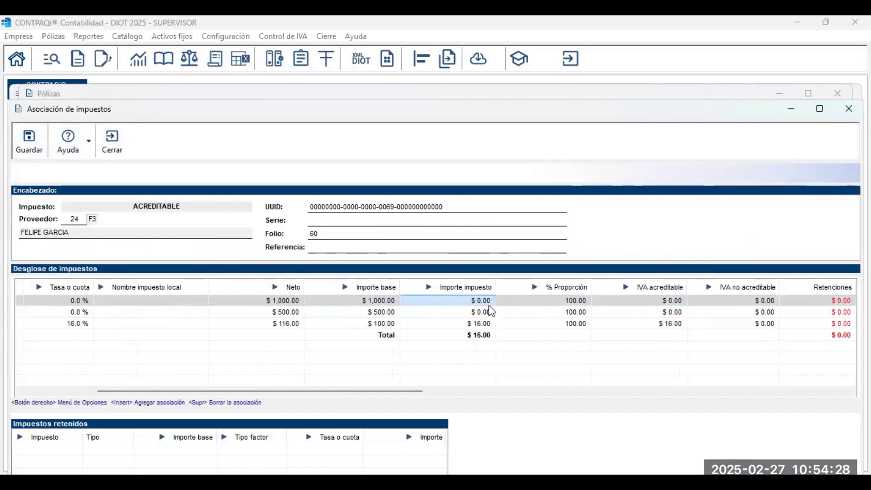
key("Tab")
key("Tab")
key("Tab")
key("Tab")
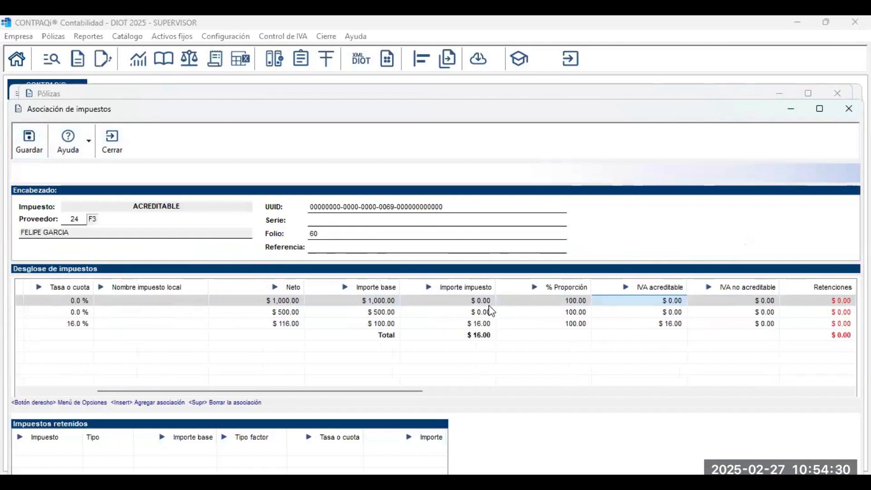
Compare the creditable IVA and amounts on the exempt and 16.0 % lines.
key("shift+Tab")
key("shift+Tab")
key("Down")
key("shift+Tab")
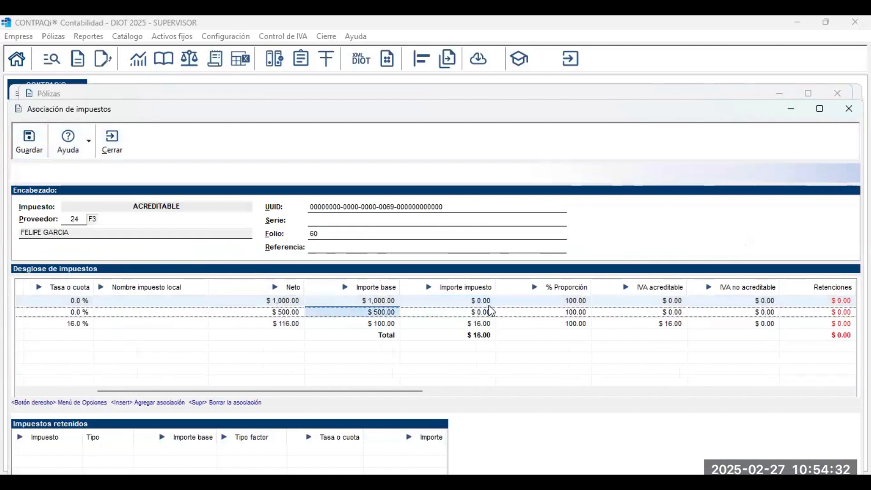
key("Tab")
key("Tab")
key("Tab")
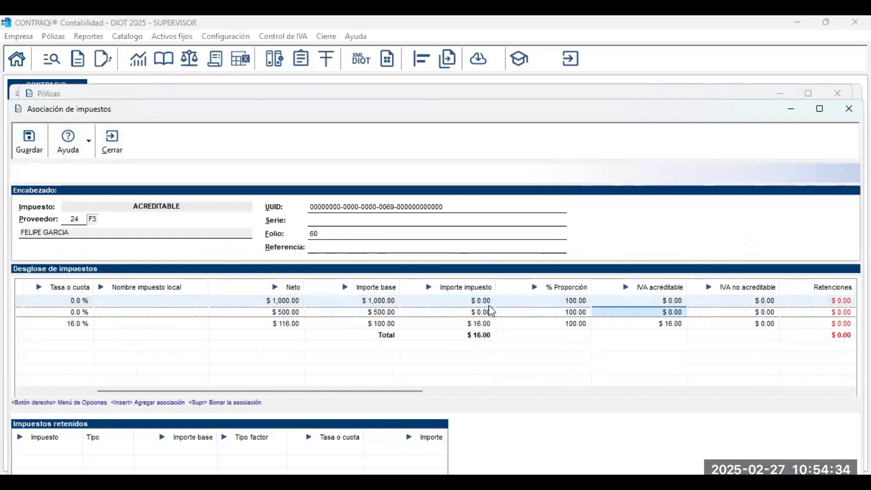
key("Down")
key("shift+Tab")
key("shift+Tab")
key("shift+Tab")
key("shift+Tab")
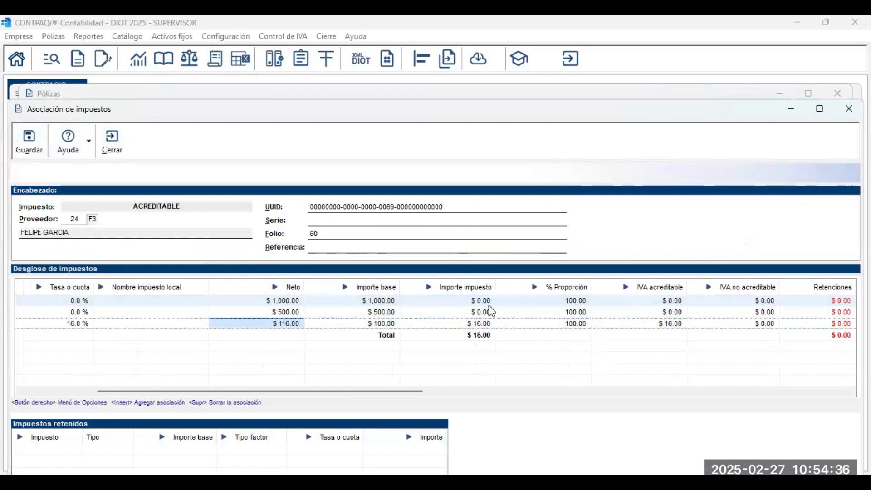
key("Tab")
key("Tab")
key("Tab")
key("Tab")
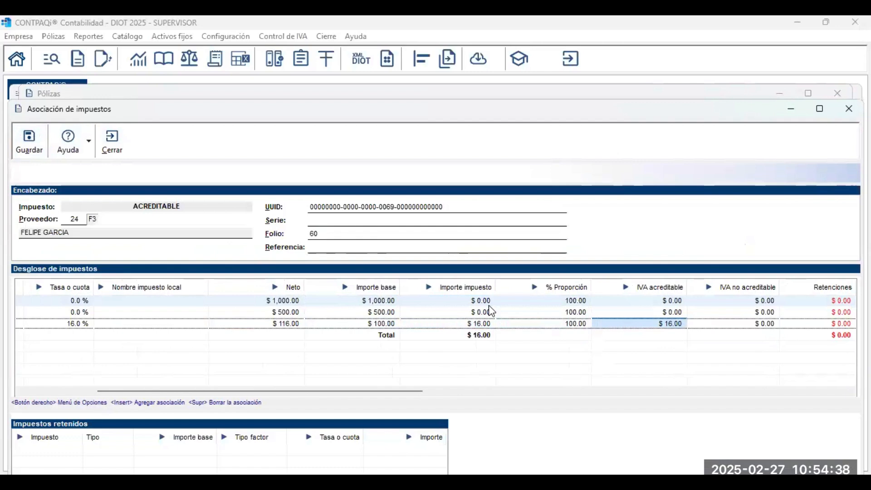
key("Tab")
key("Tab")
key("Tab")
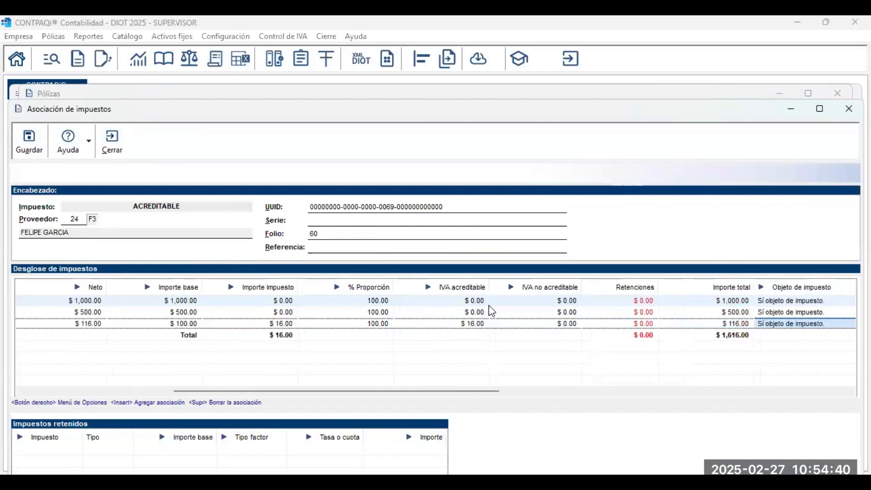
key("shift+Tab")
key("shift+Tab")
key("Up")
key("Tab")
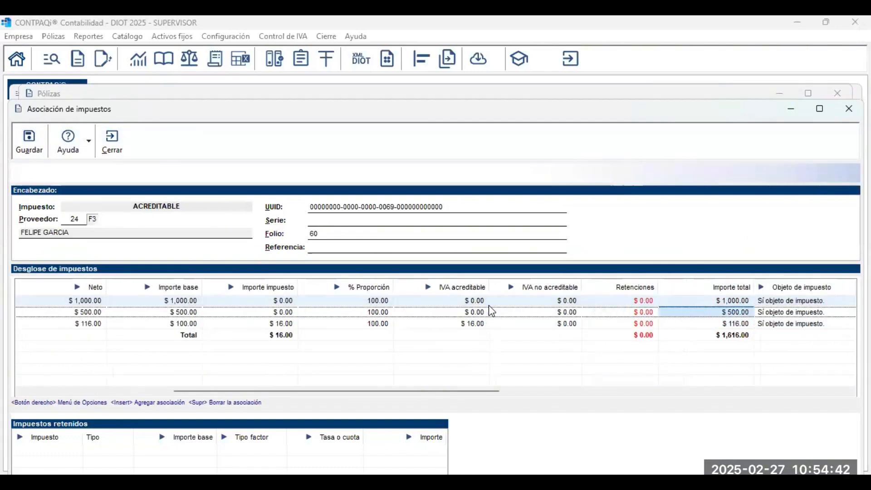
key("Tab")
key("Tab")
key("Tab")
key("Tab")
key("Tab")
key("Tab")
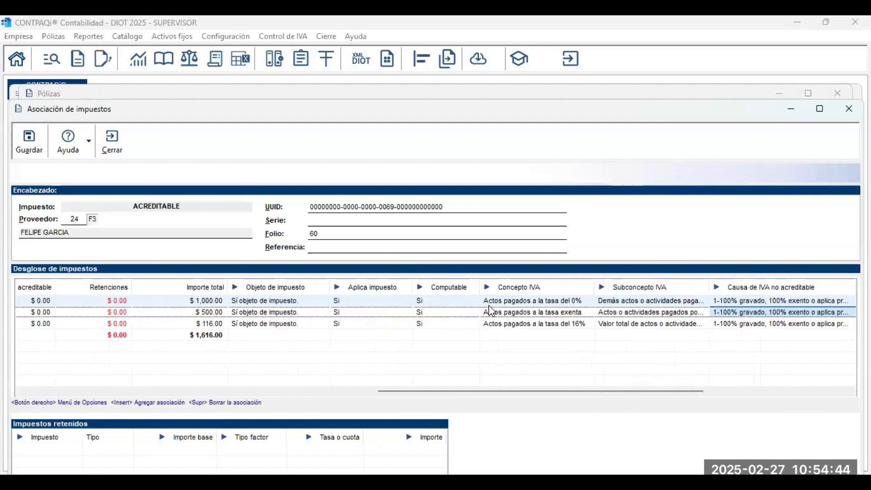
Check Concepto and Subconcepto IVA on all three rows: tasa del 0%, exenta, 16%.
key("shift+Tab")
key("shift+Tab")
key("Up")
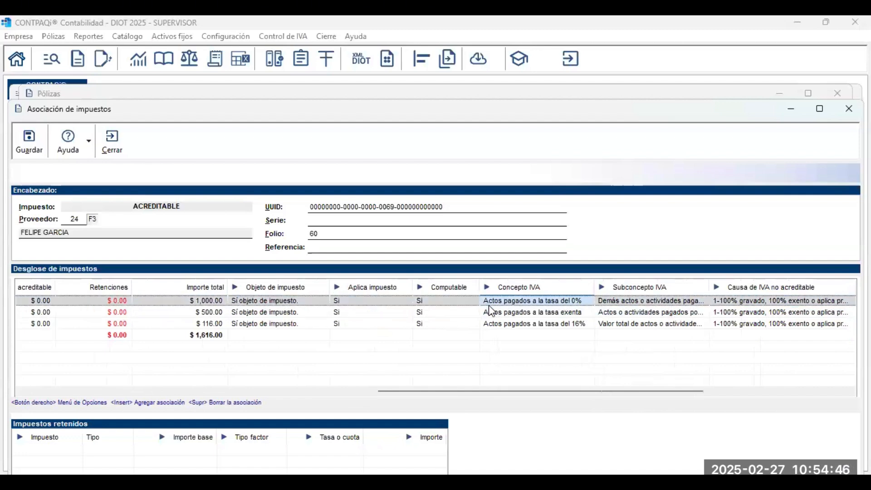
key("Down")
key("Down")
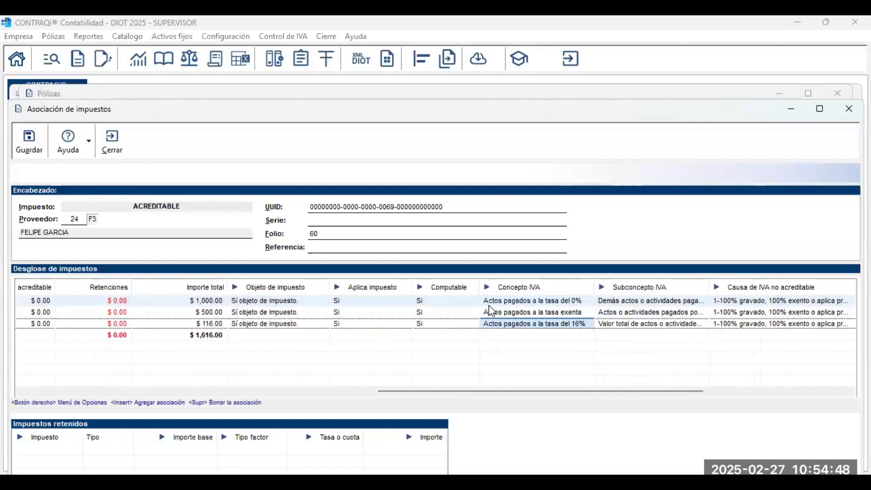
key("Tab")
key("Up")
key("Up")
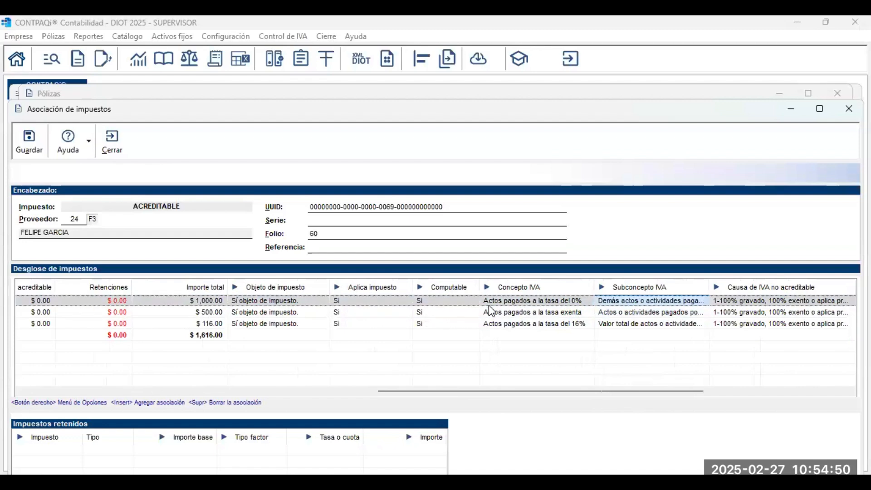
key("Down")
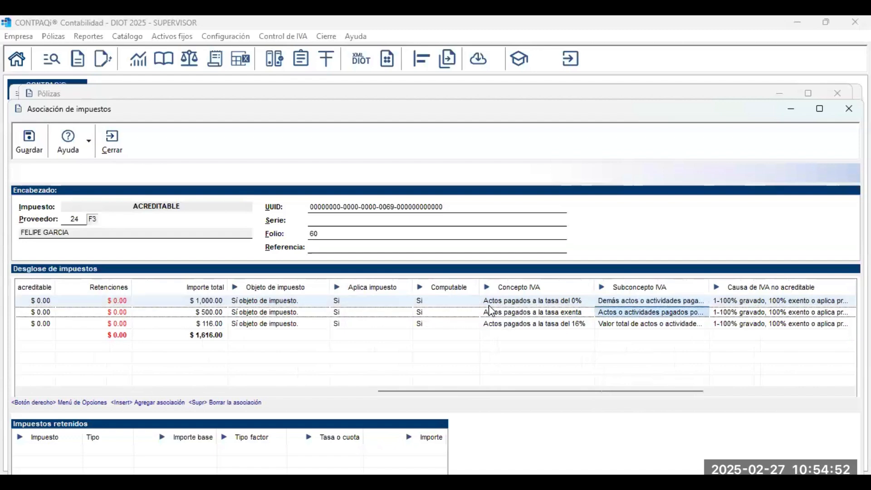
key("Down")
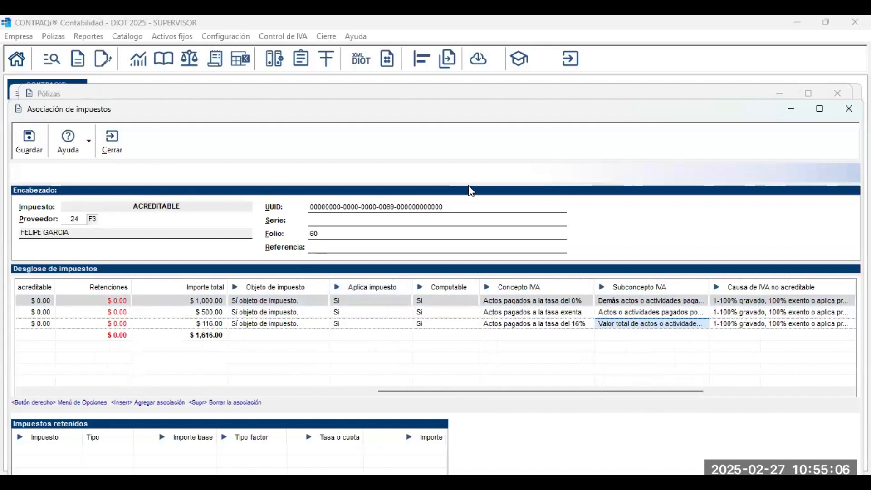
Save póliza 27's associations, then open póliza 28, GASTO IVA - IEPS, showing folio 22's tax rows.
left_click(30, 145)
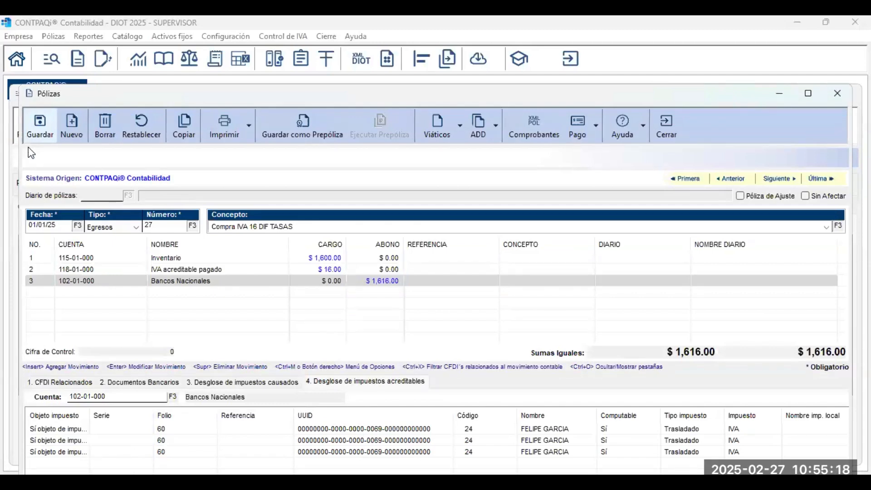
left_click(661, 133)
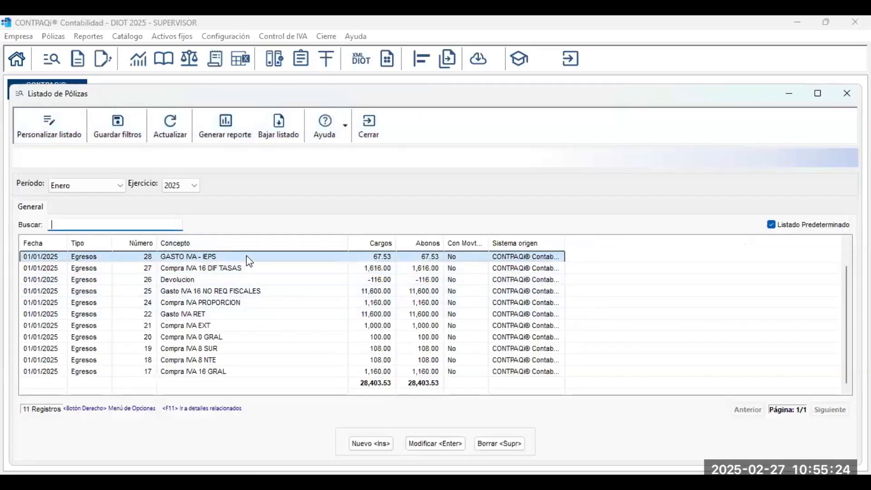
double_click(249, 262)
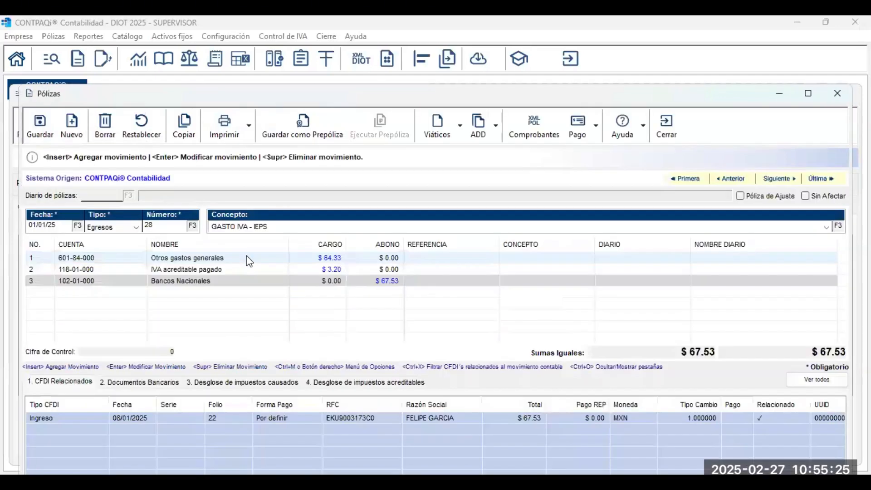
left_click(495, 136)
left_click(574, 199)
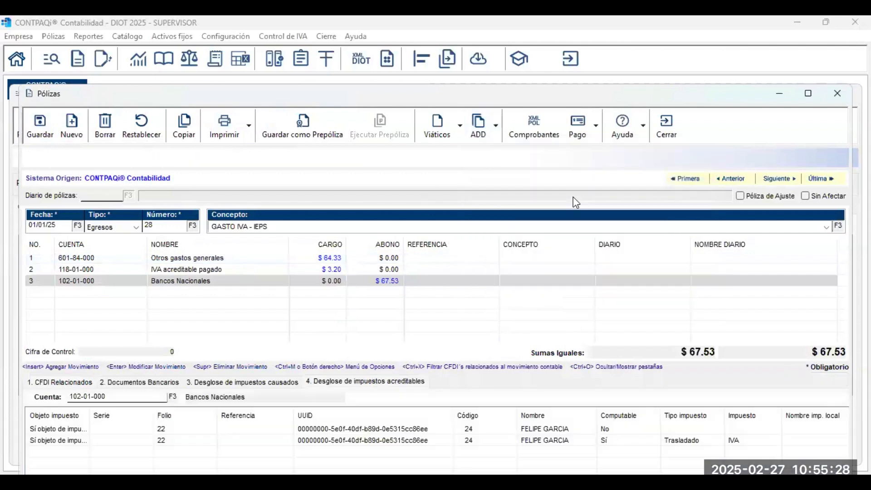
left_click(382, 429)
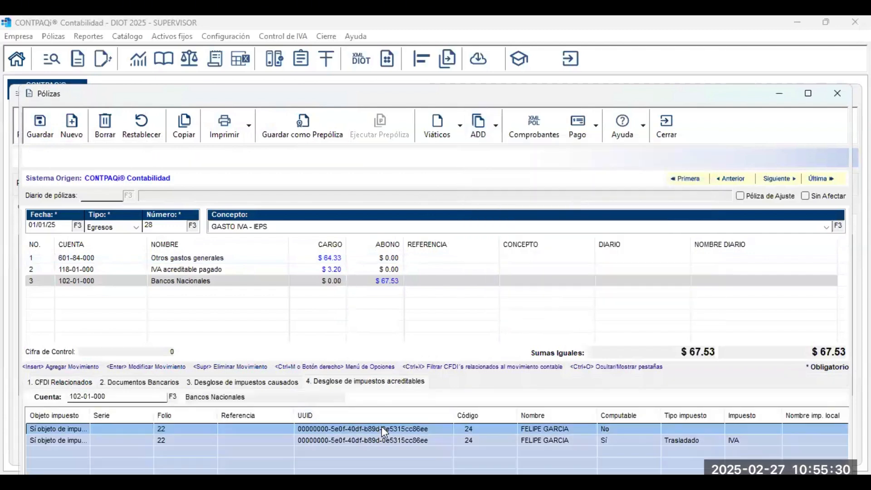
Open folio 22's tax associations and review the first row's 16.0 % IVA.
double_click(382, 427)
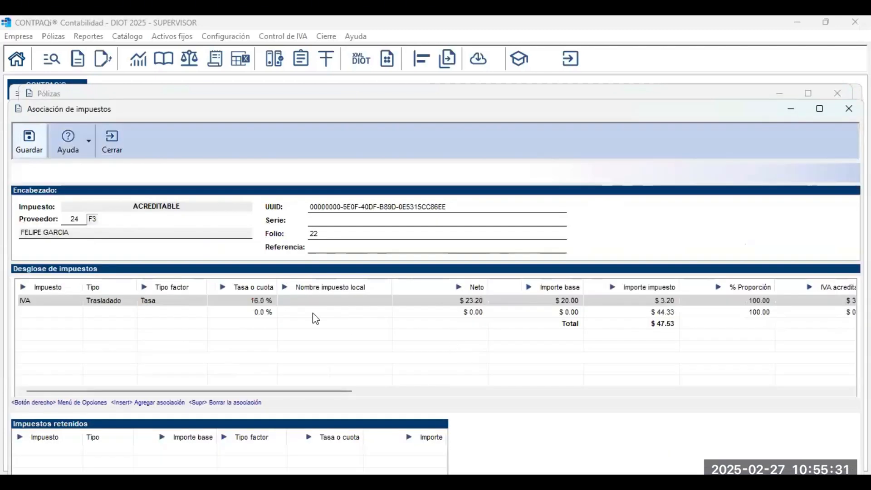
left_click(250, 303)
left_click(58, 301)
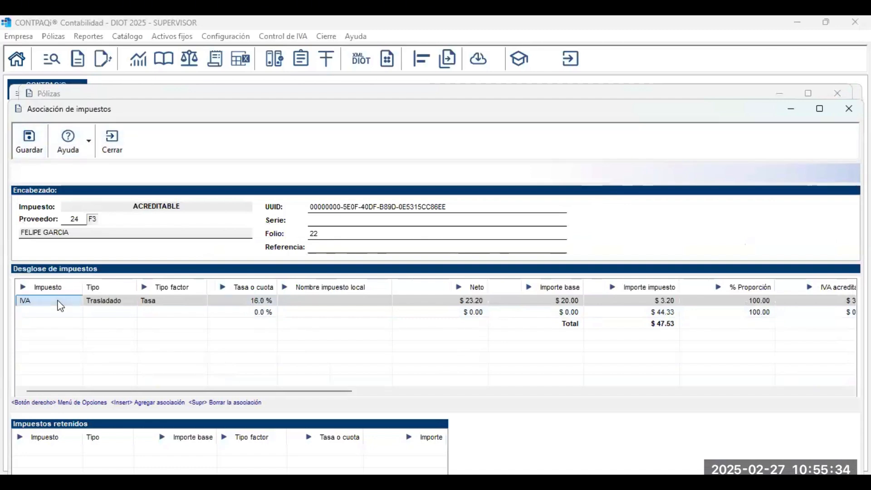
left_click(105, 302)
left_click(141, 302)
left_click(239, 301)
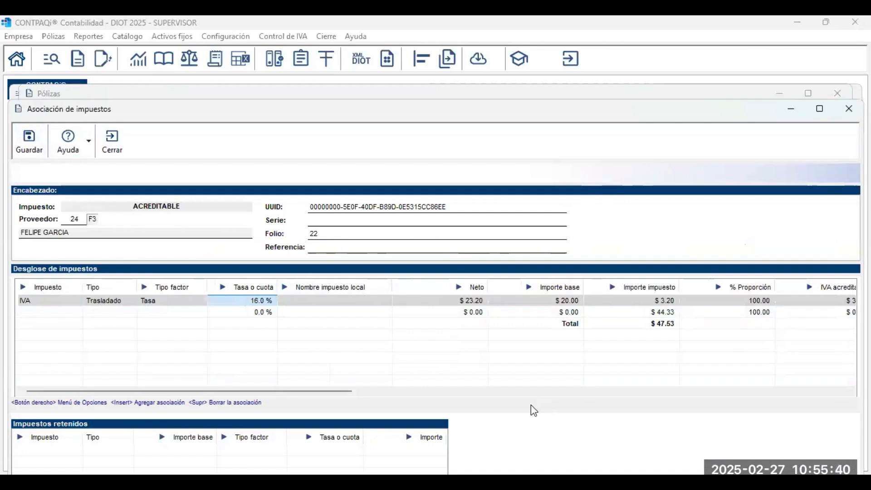
left_click(676, 312)
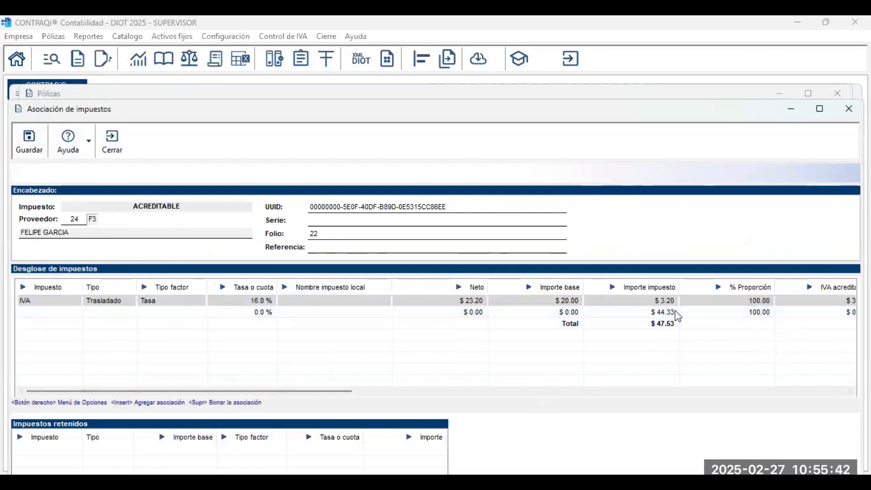
Set the second association's tax, the $44.33 row, to IEPS.
left_click(112, 313)
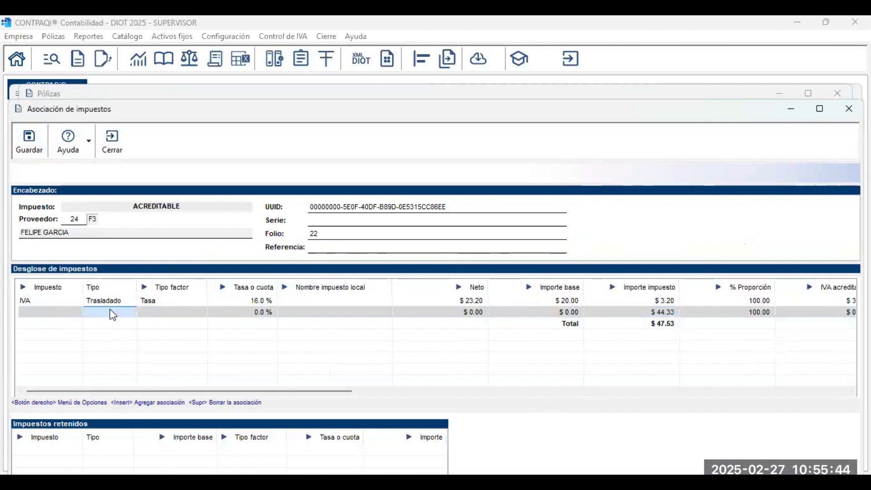
left_click(62, 312)
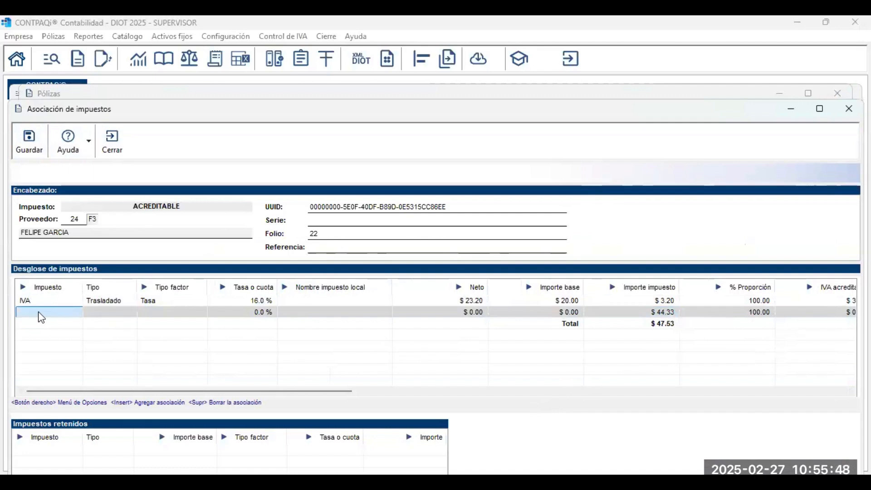
key("Up")
left_click(41, 314)
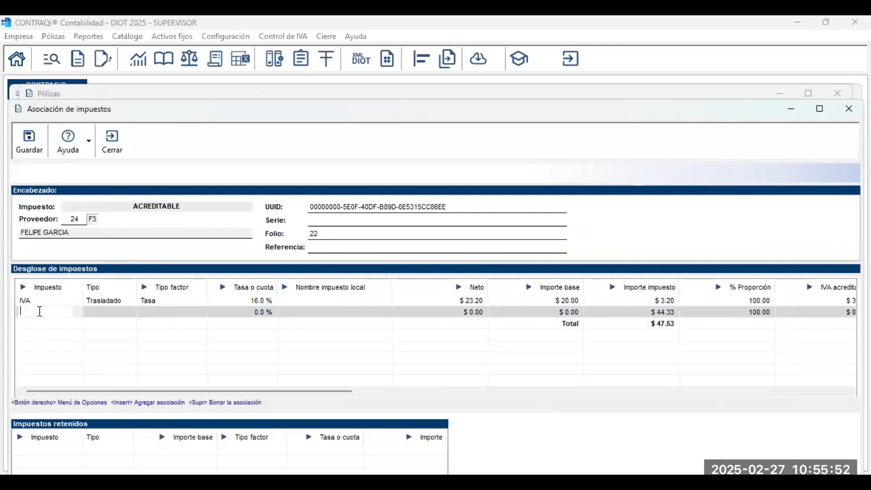
left_click(40, 311)
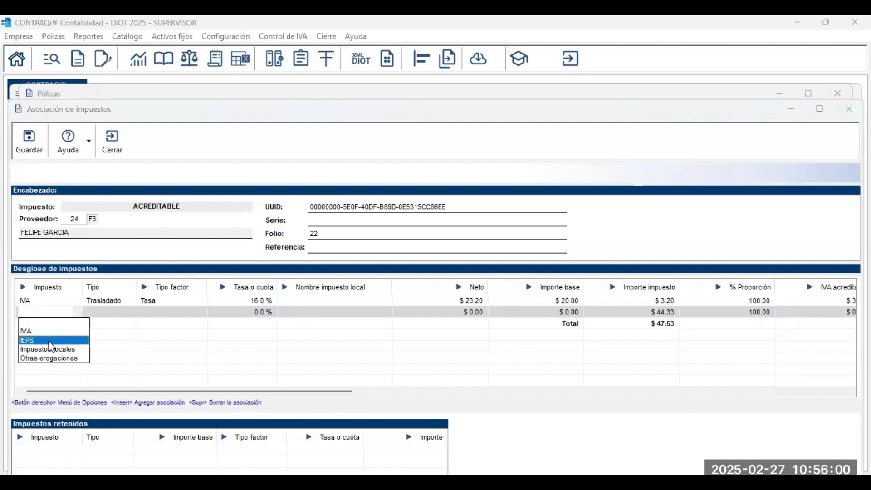
left_click(49, 342)
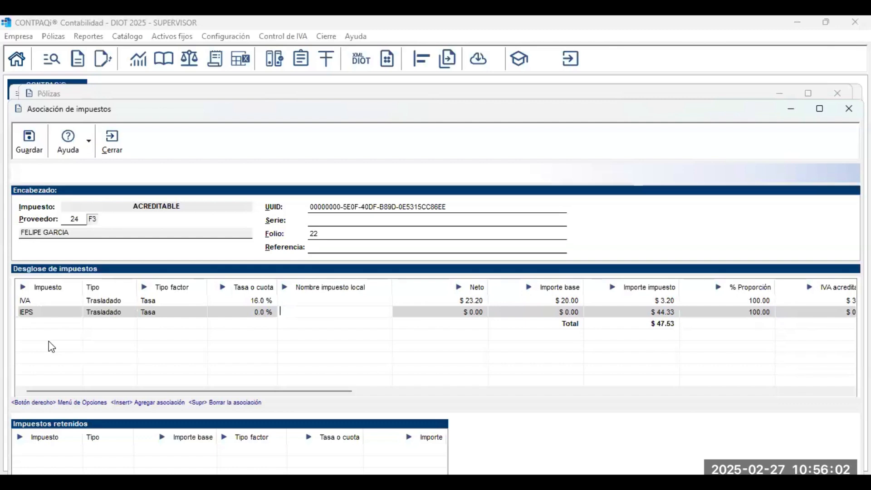
left_click(250, 316)
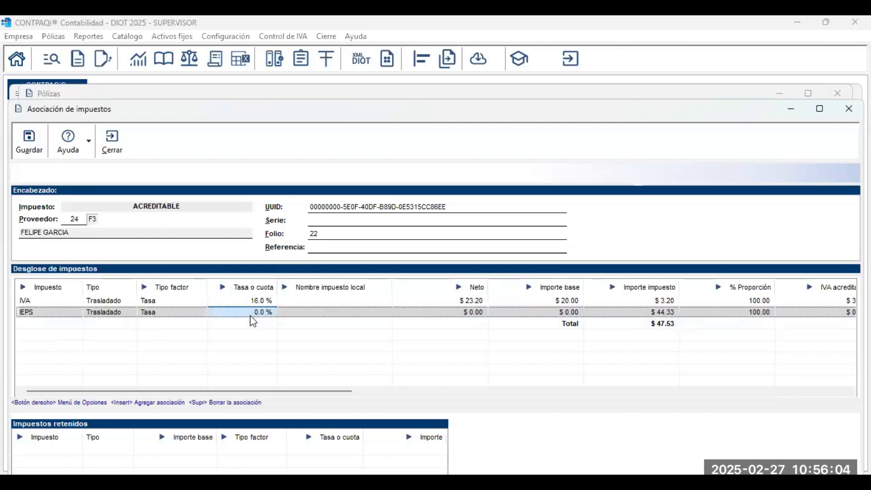
left_click(252, 315)
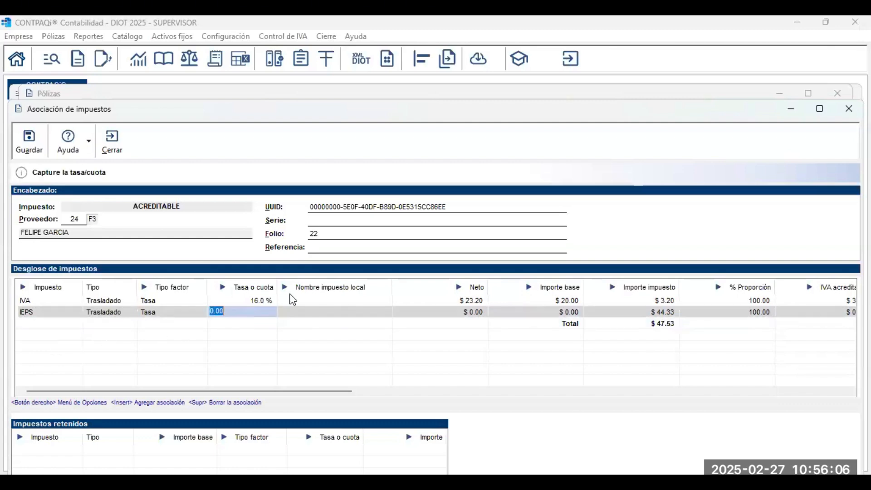
left_click(306, 314)
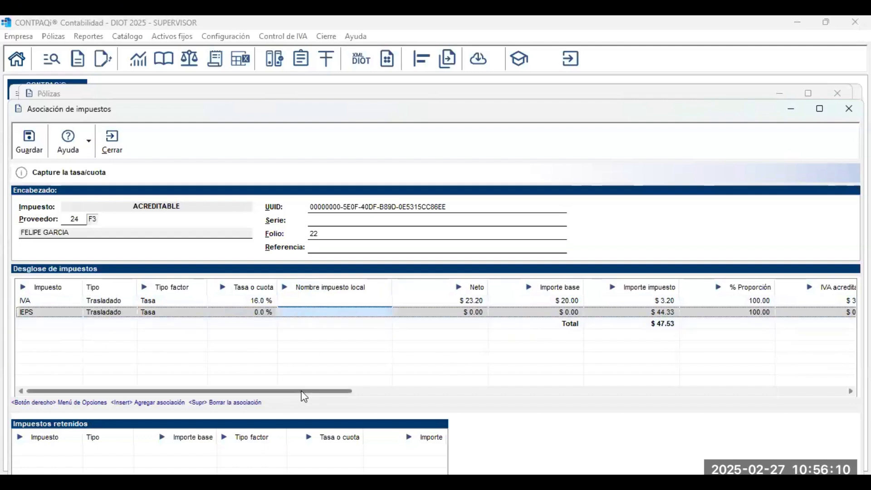
left_click_drag(301, 391, 731, 393)
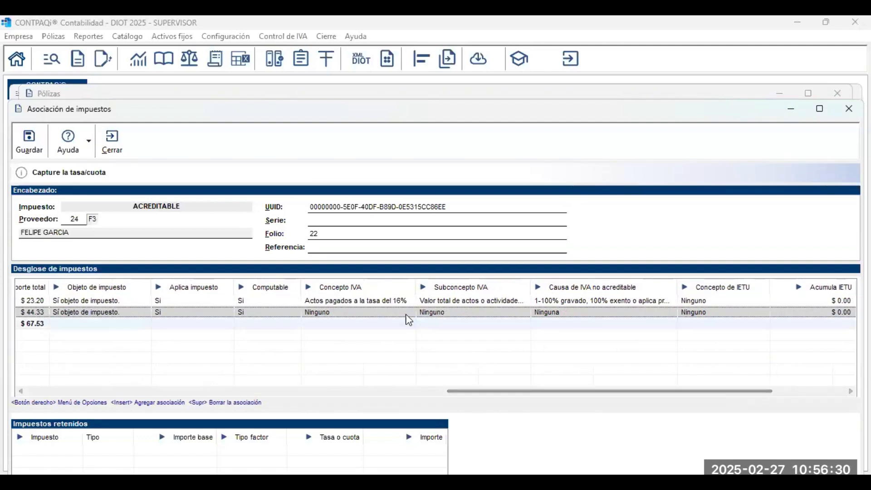
left_click(401, 303)
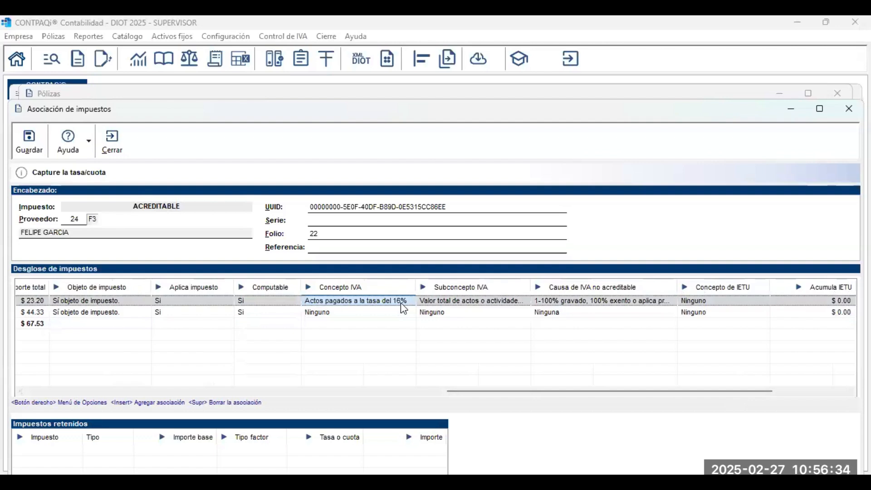
left_click(373, 314)
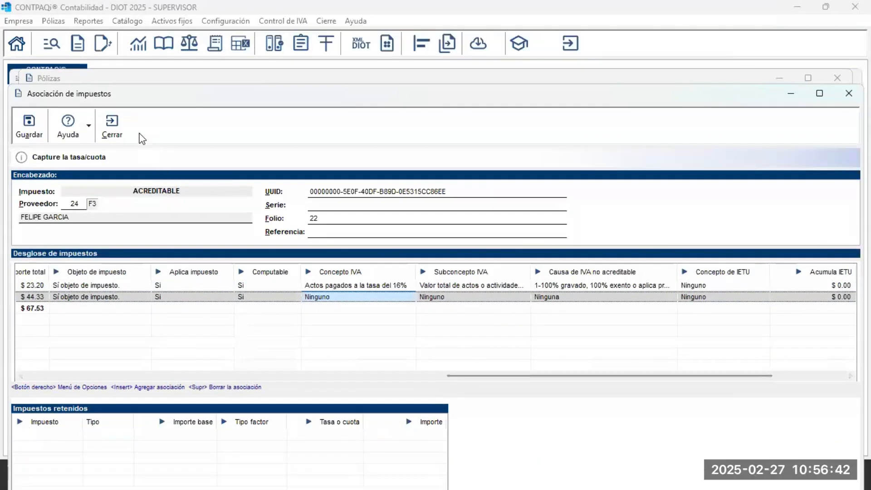
Save póliza 28's associations, close the pólizas windows, and advance to the Escenarios de acreditación de IVA slide.
left_click(30, 142)
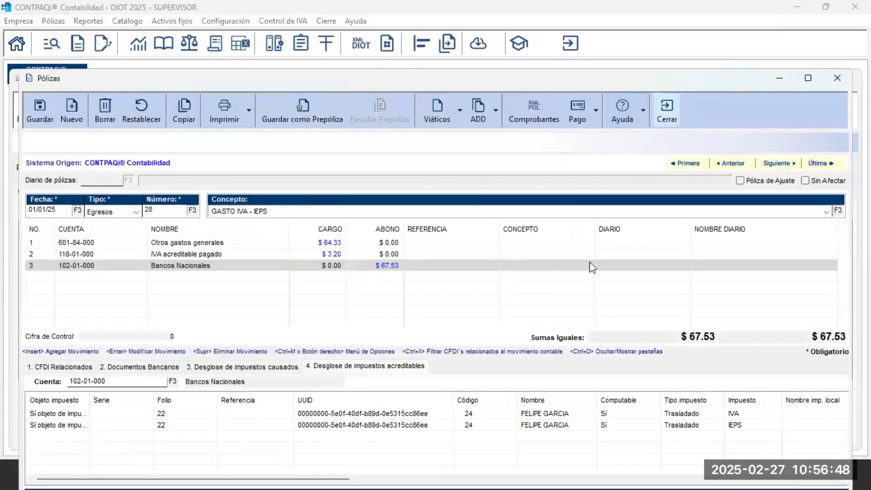
key("Escape")
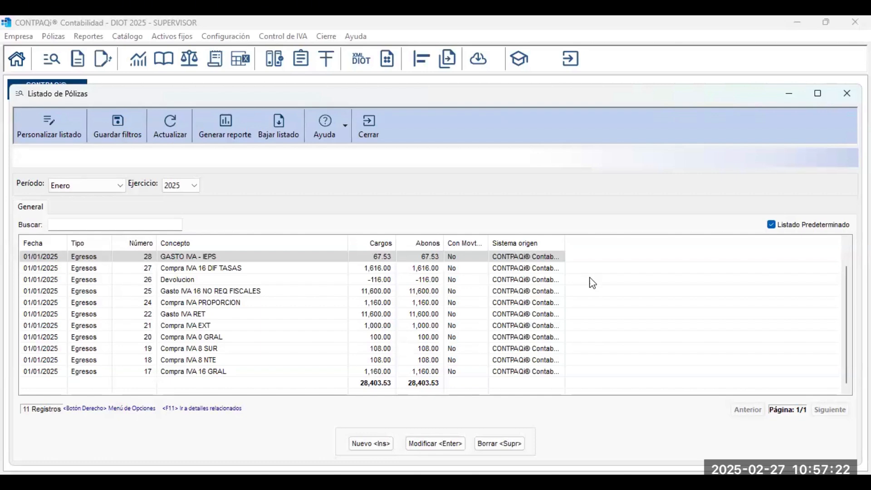
left_click(374, 125)
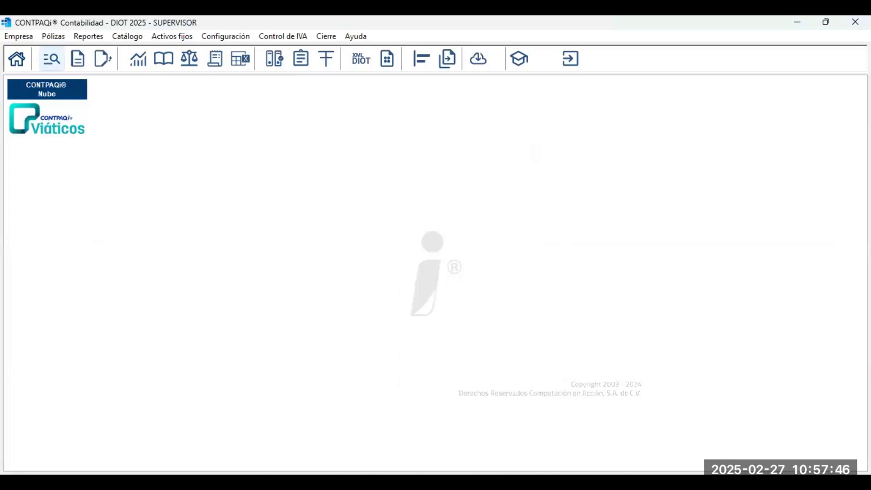
key("alt+Tab")
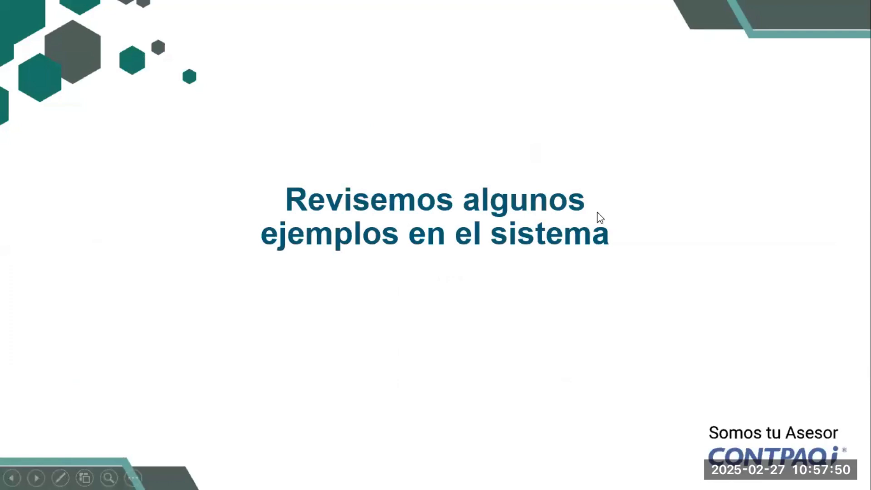
left_click(597, 211)
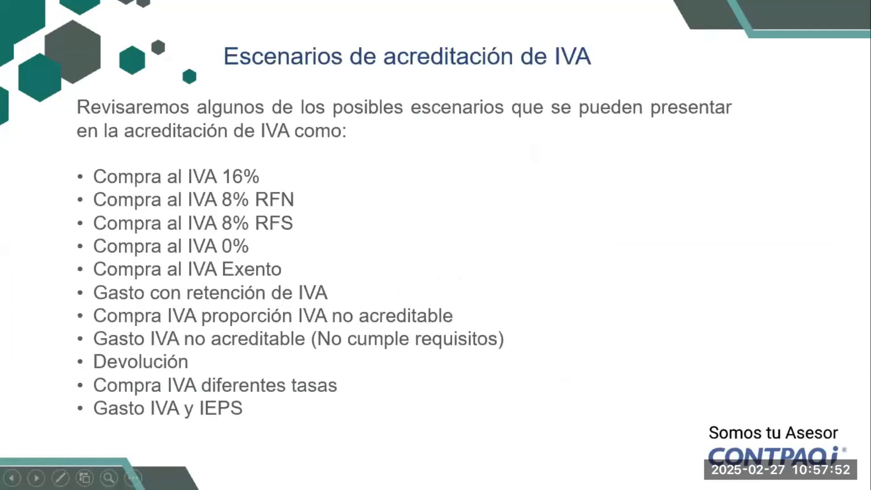
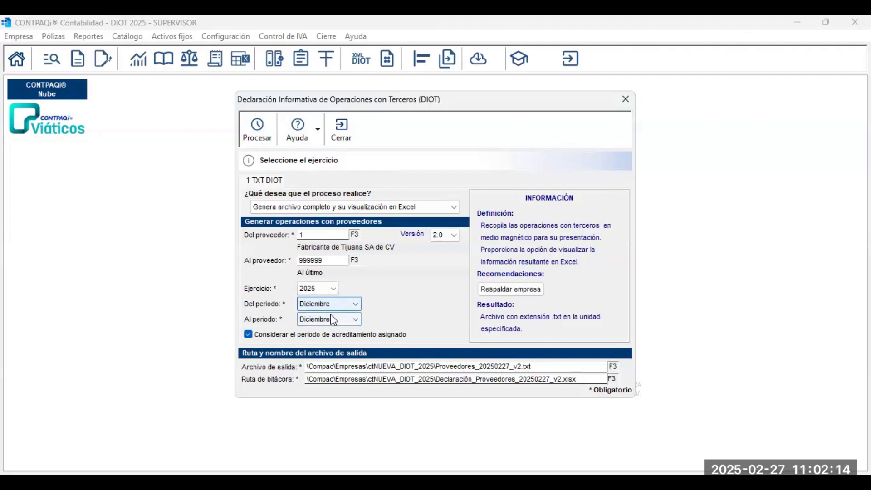
Generate the DIOT TXT file for periods Enero to Enero and continue past the success message.
left_click(338, 318)
left_click(339, 319)
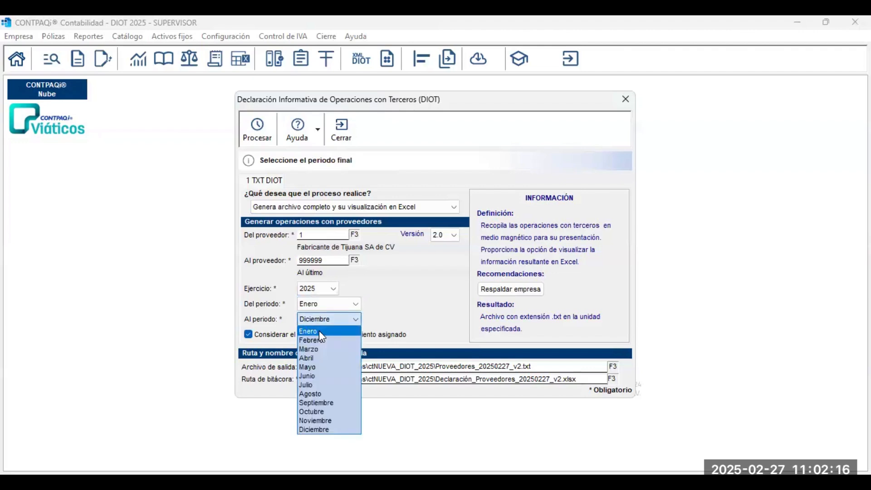
left_click(320, 331)
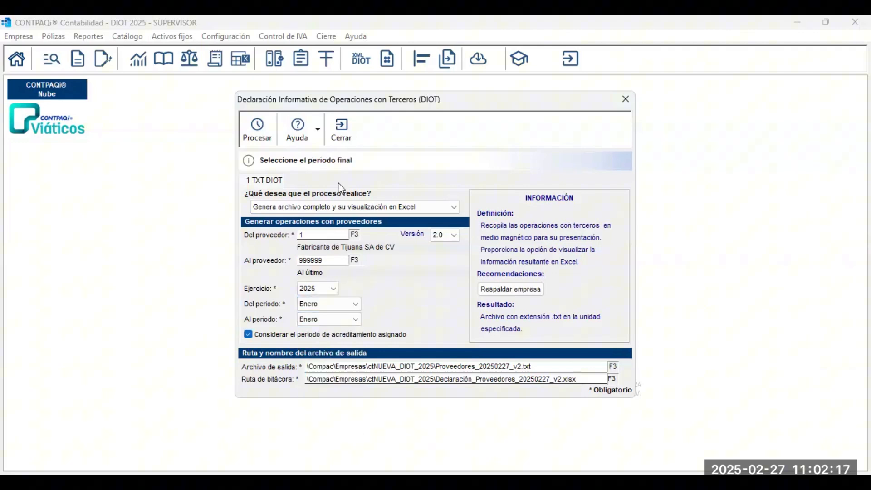
left_click(257, 135)
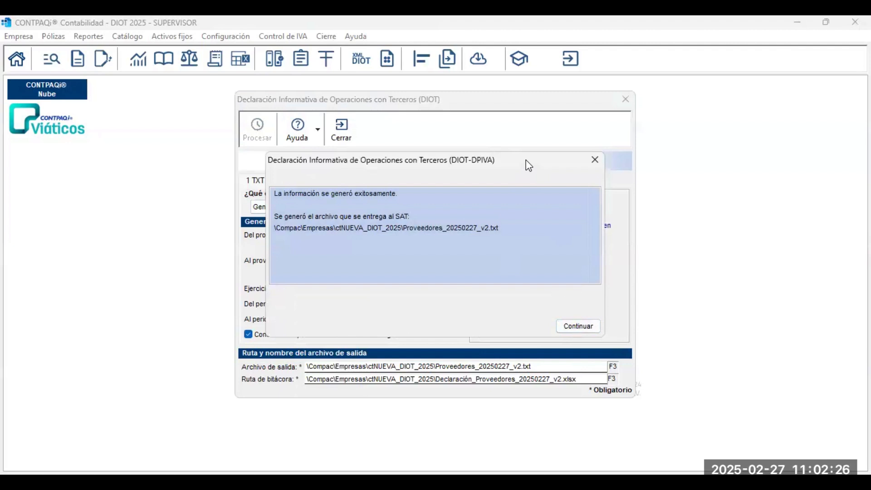
left_click_drag(526, 160, 532, 224)
left_click(583, 389)
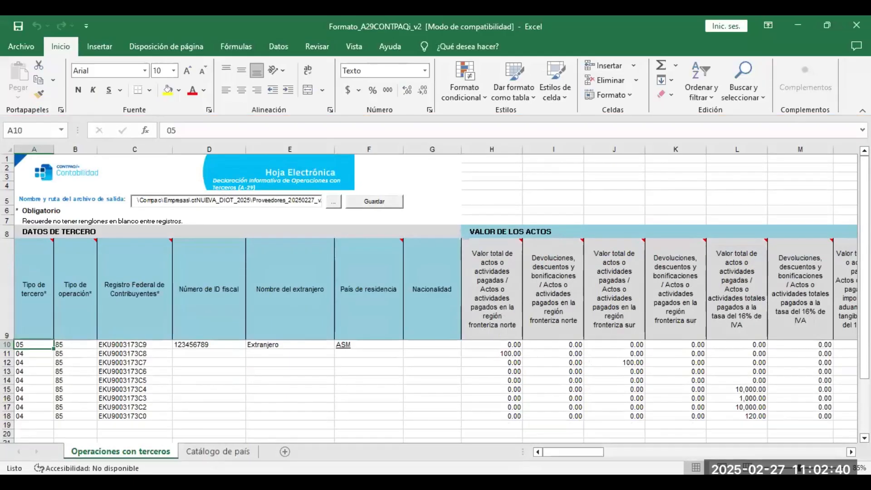
left_click(101, 336)
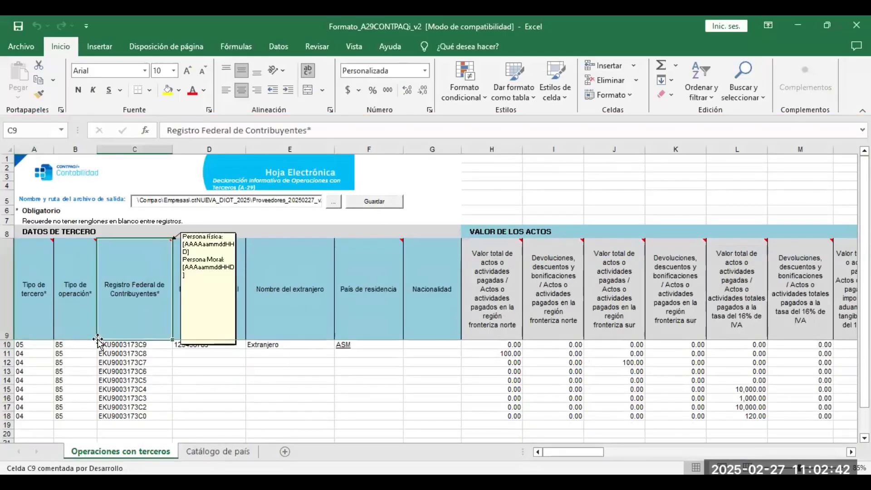
left_click(120, 346)
key("Down")
key("Down")
key("Down")
key("Down")
key("Down")
key("Down")
key("Down")
key("Down")
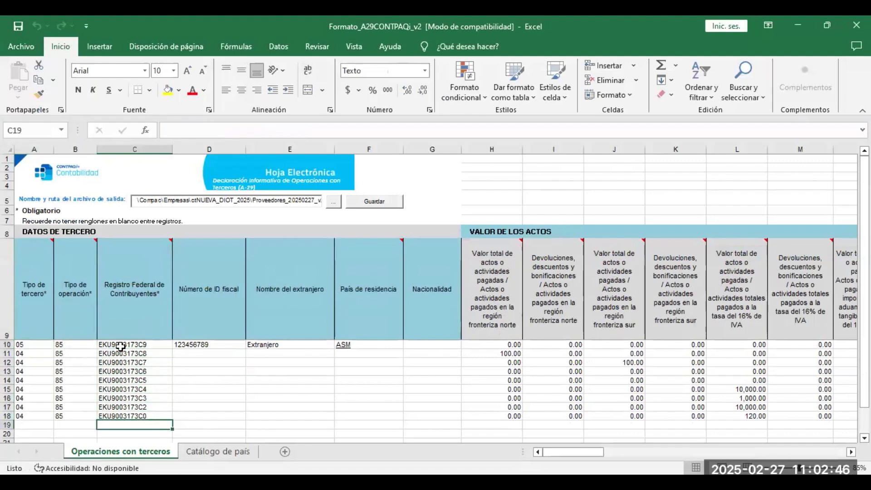
key("Left")
key("Left")
key("Up")
key("Up")
key("Up")
key("Up")
key("Up")
key("Up")
key("Up")
key("Up")
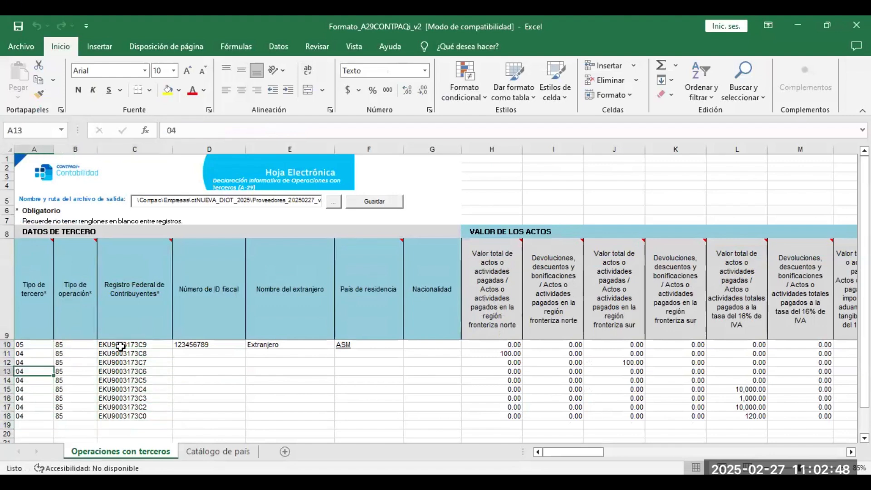
key("Right")
key("Right")
key("Right")
key("Right")
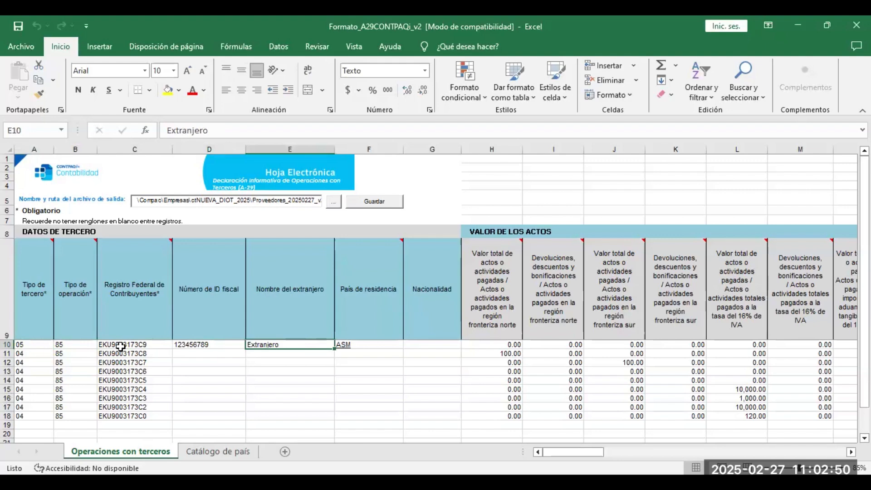
key("Right")
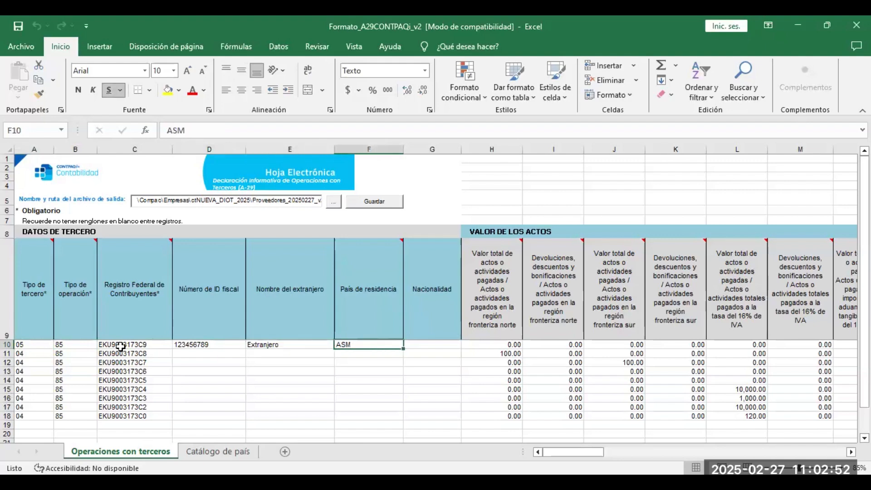
key("Right")
key("Right")
key("Down")
key("Right")
key("Right")
key("Right")
key("Down")
key("Left")
key("Right")
key("Right")
key("Down")
key("Down")
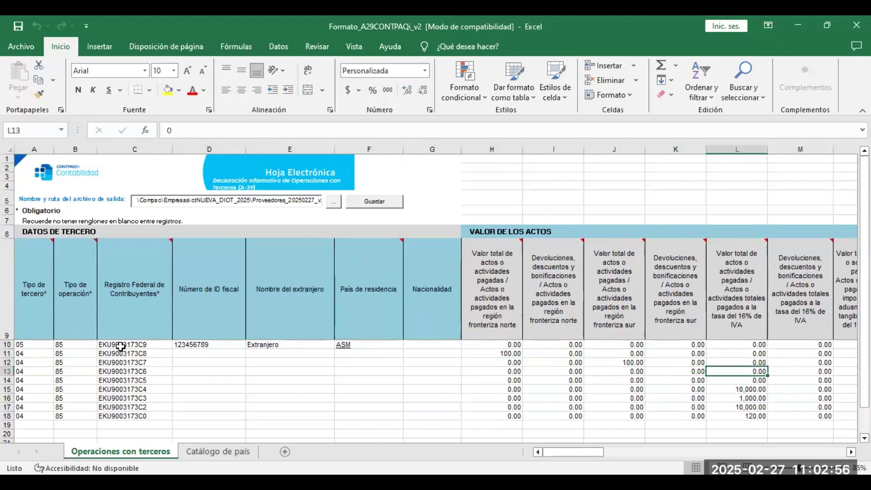
key("Up")
key("Up")
key("Up")
key("Down")
key("Down")
key("Down")
key("Right")
key("Left")
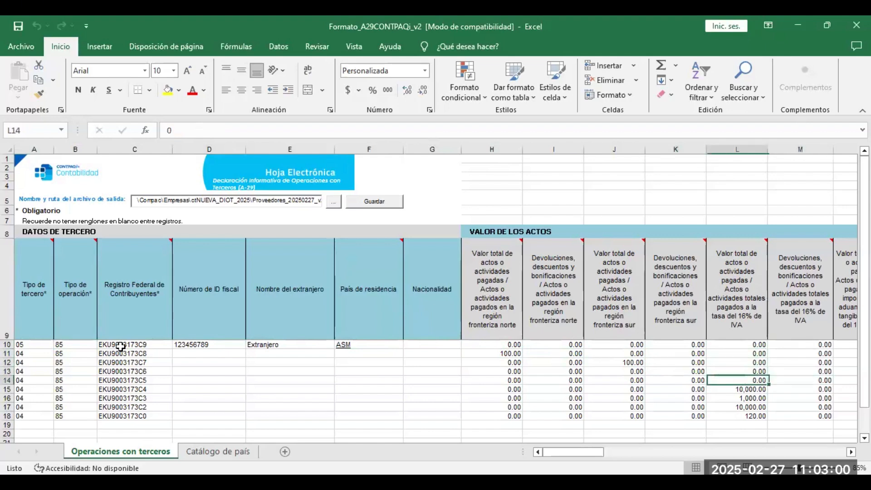
key("Left")
key("Left")
key("Left")
key("Left")
key("Up")
key("Up")
key("Up")
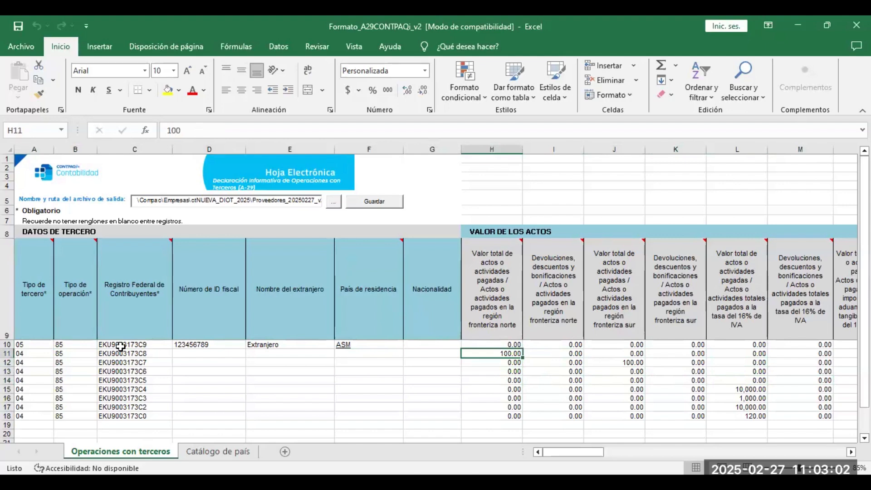
key("Down")
key("Down")
key("Right")
key("Up")
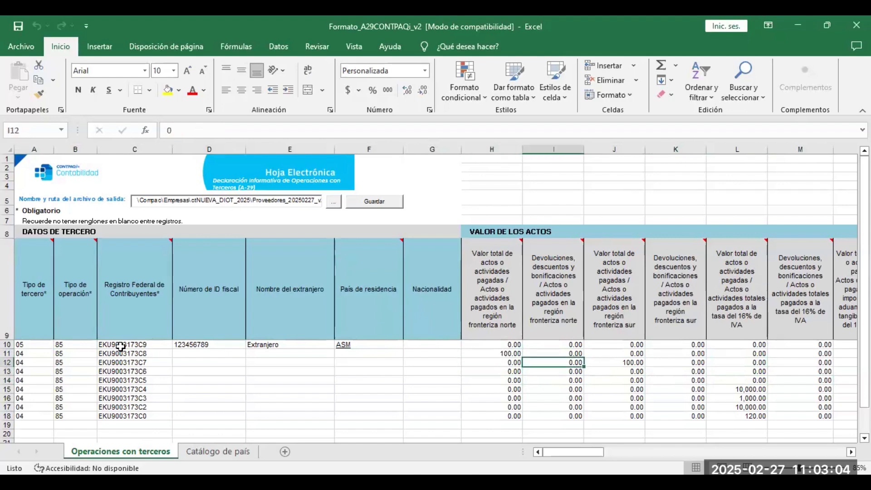
key("Right")
key("Down")
key("Up")
key("Right")
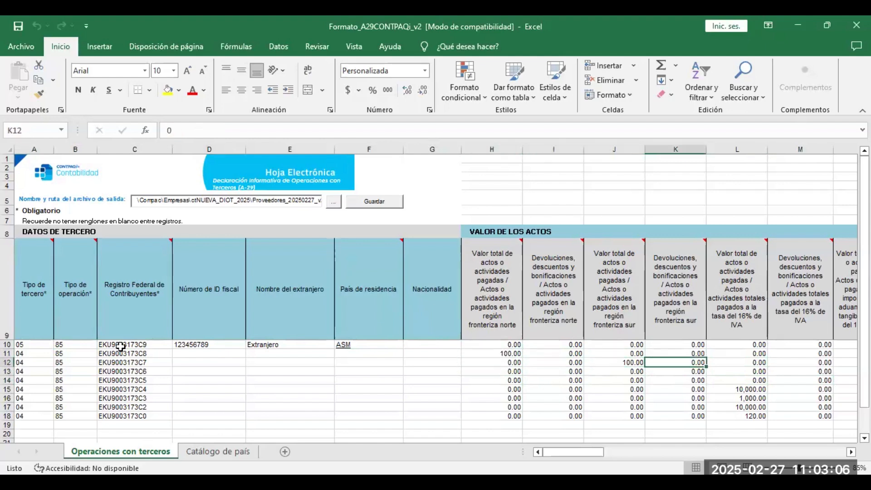
key("Right")
key("Right")
key("Right")
key("Right")
key("Right")
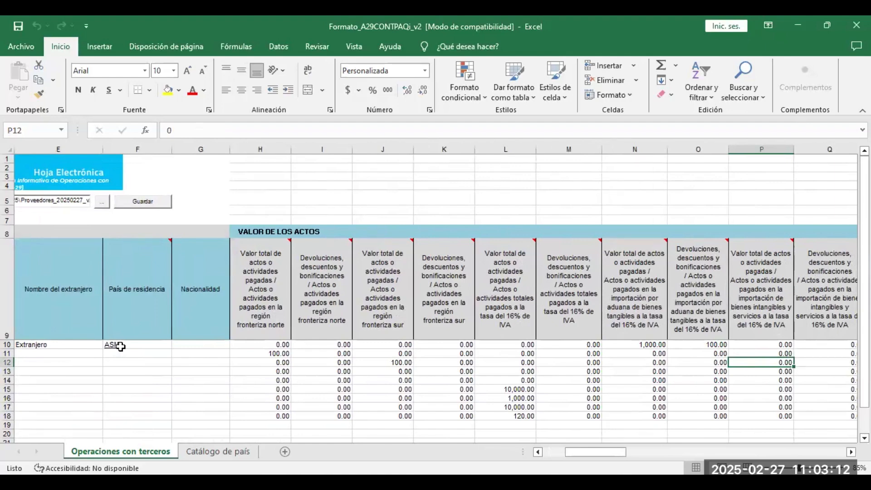
Review row 10's creditable VAT columns, including -16.00 in X10 and 76.00 in Y10.
key("Right")
key("Right")
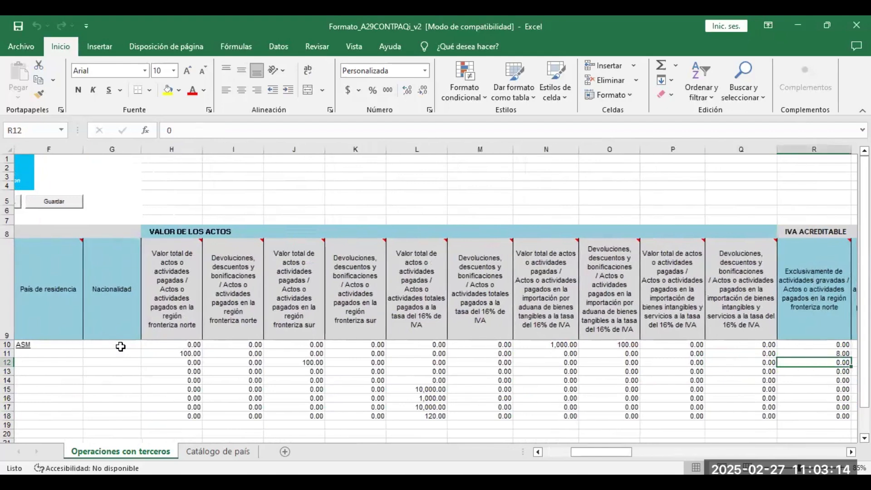
key("Right")
key("Right")
key("Right")
key("Right")
key("Right")
key("Right")
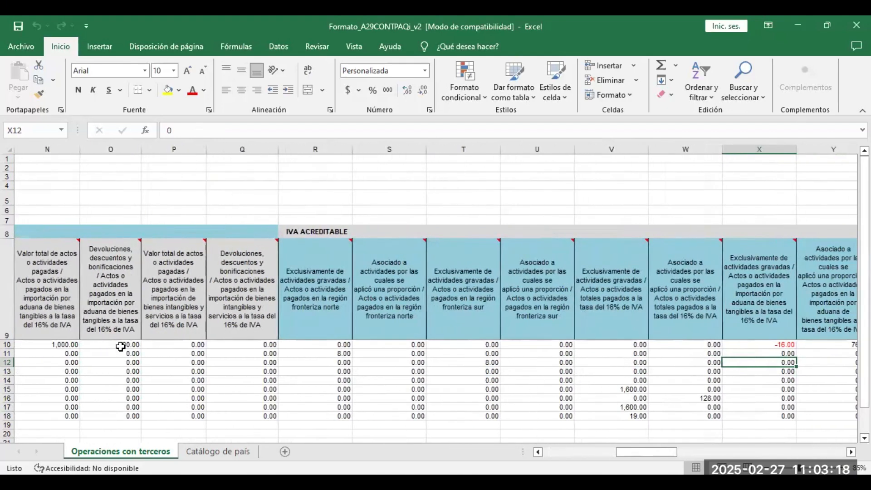
key("Right")
key("Right")
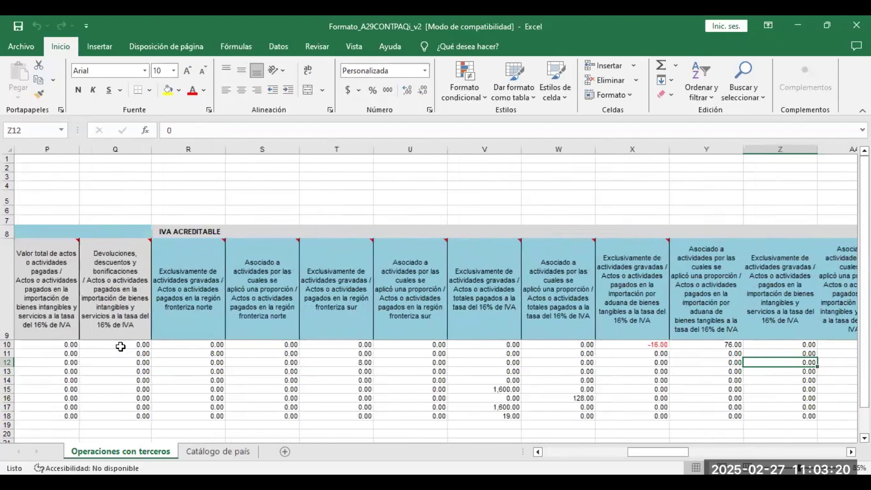
key("Left")
key("Up")
key("Left")
key("Up")
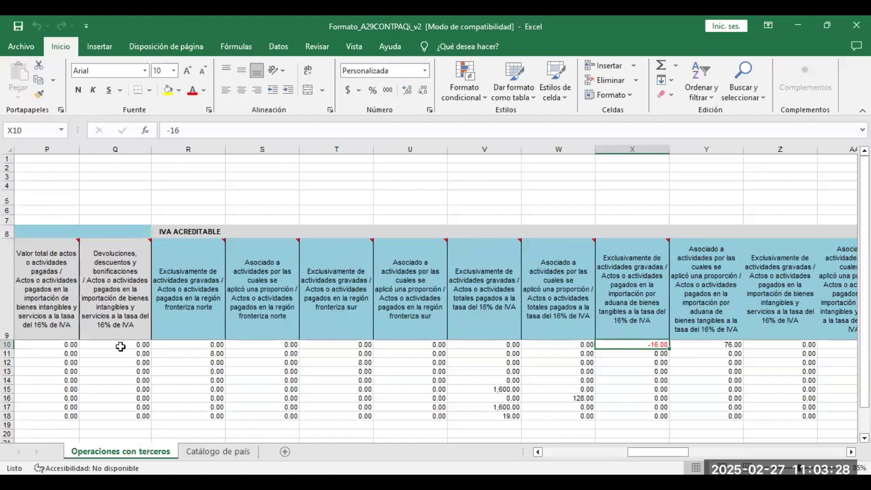
key("Right")
key("Right")
key("Right")
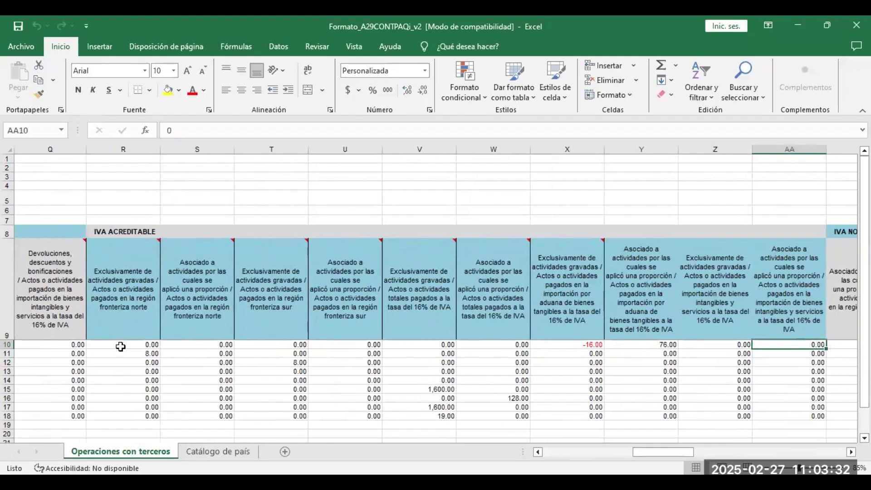
key("Right")
key("Left")
key("Left")
key("Left")
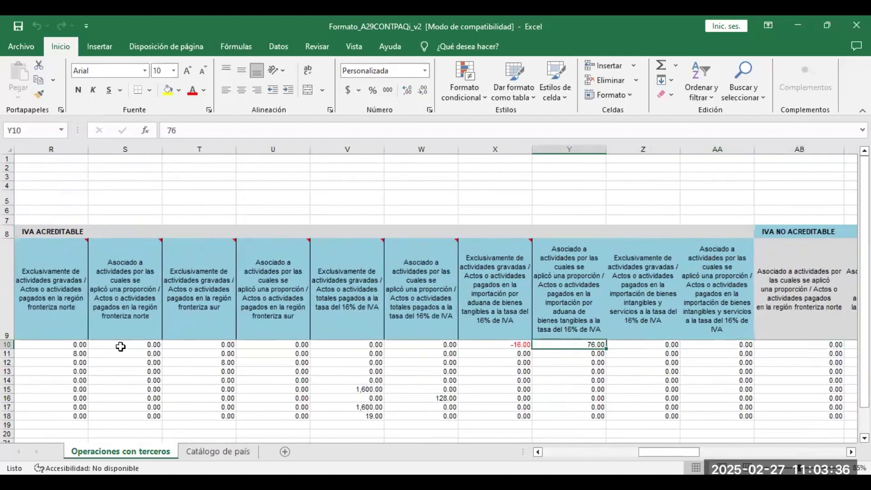
Review row 10's non-creditable VAT and additional columns through BB, then return to A10 and close Excel.
key("Right")
key("Right")
key("Right")
key("Right")
key("Right")
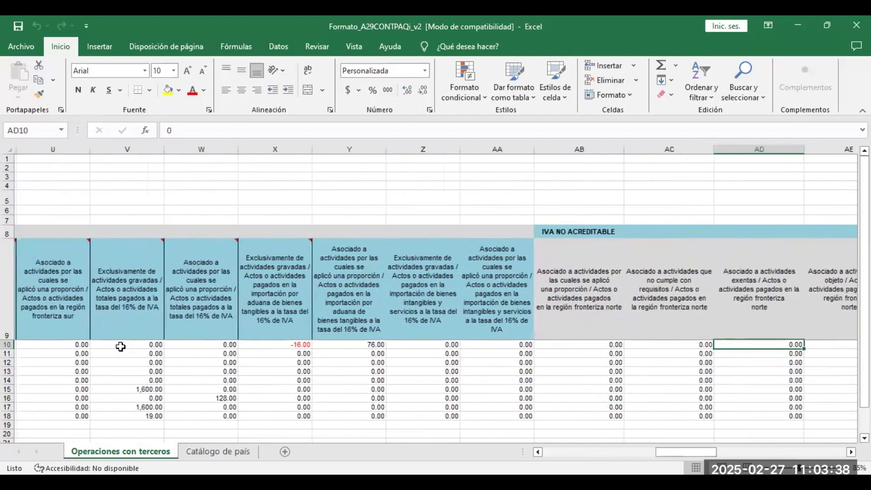
key("Right")
key("Right")
key("Right")
key("Right")
key("Right")
key("Right")
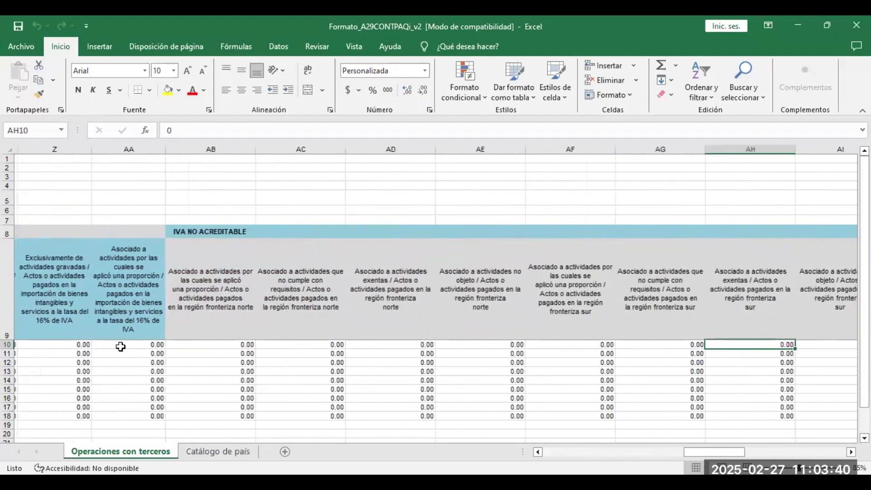
key("Right")
key("Right")
key("Right")
key("Right")
key("Right")
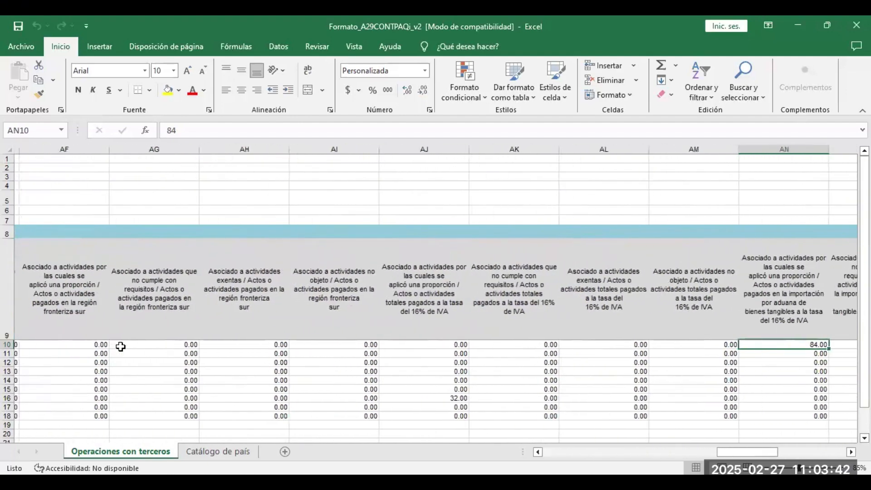
key("Right")
key("Right")
key("Right")
key("Right")
key("Right")
key("Right")
key("Right")
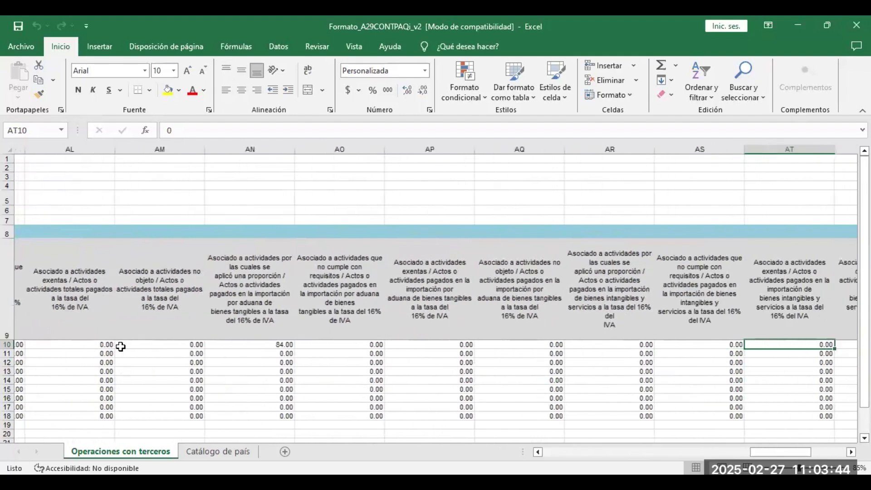
key("Right")
key("Right")
key("Right")
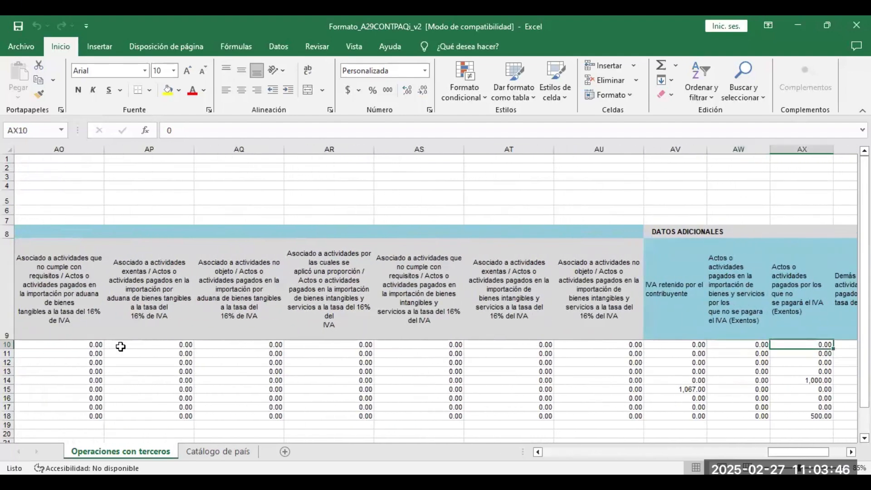
key("Right")
key("Right")
key("Right")
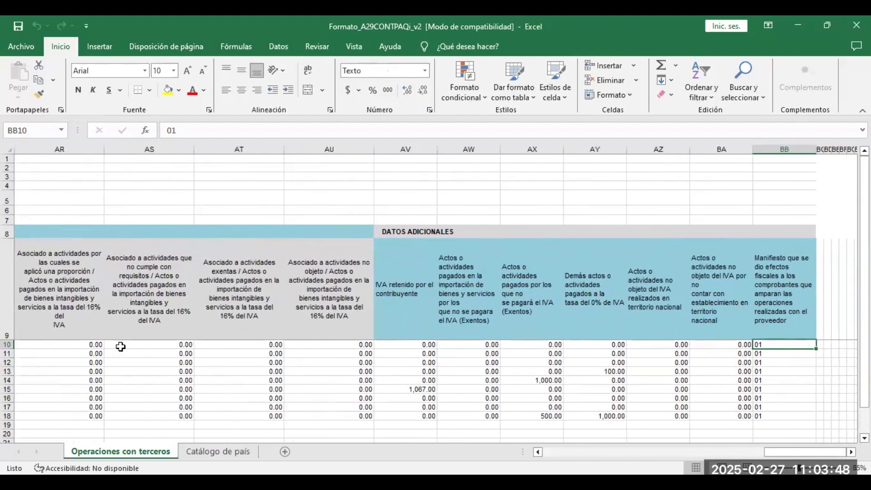
key("Down")
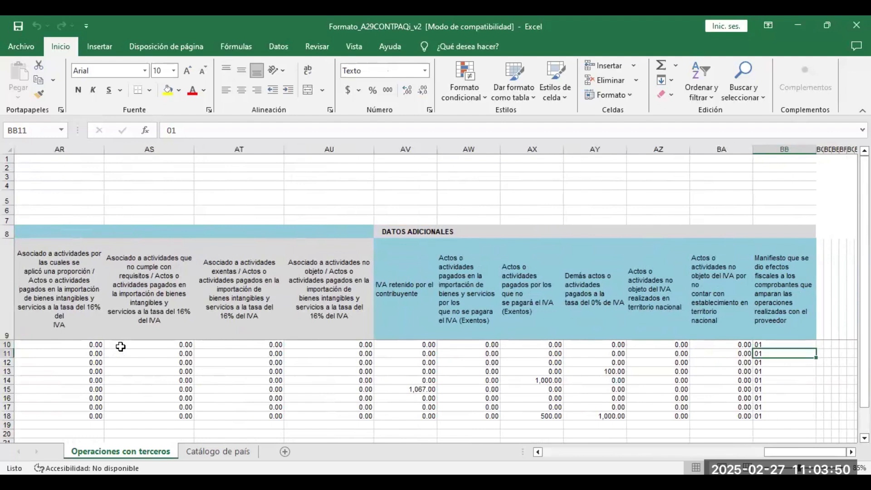
key("Up")
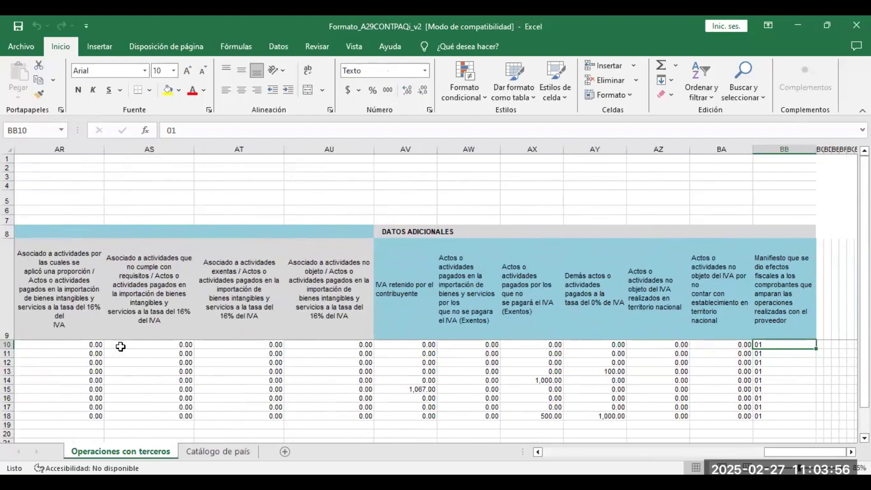
key("Left")
key("Left")
key("Left")
key("Left")
key("Left")
key("Left")
key("Left")
key("Left")
key("Left")
key("Left")
key("Left")
key("Left")
key("Left")
key("Left")
key("Left")
key("Left")
key("Left")
key("Left")
key("Left")
key("Left")
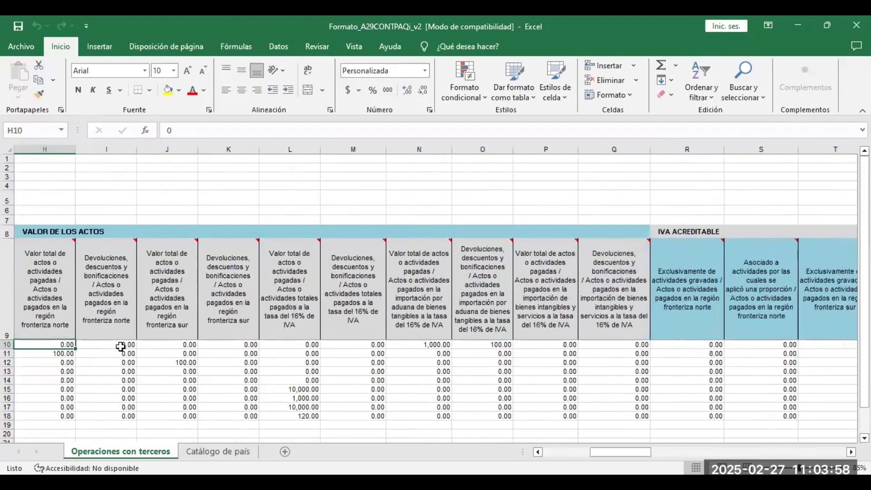
key("Left")
key("Left")
key("Left")
key("Left")
key("Left")
key("Left")
key("Left")
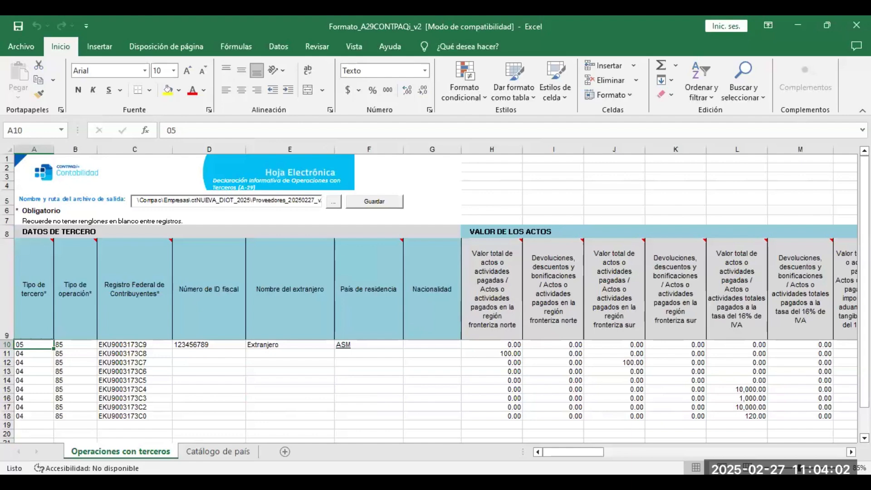
key("alt+F4")
Discard the workbook changes and choose 'Genera archivo completo para entregar al SAT' in the DIOT window.
left_click(470, 265)
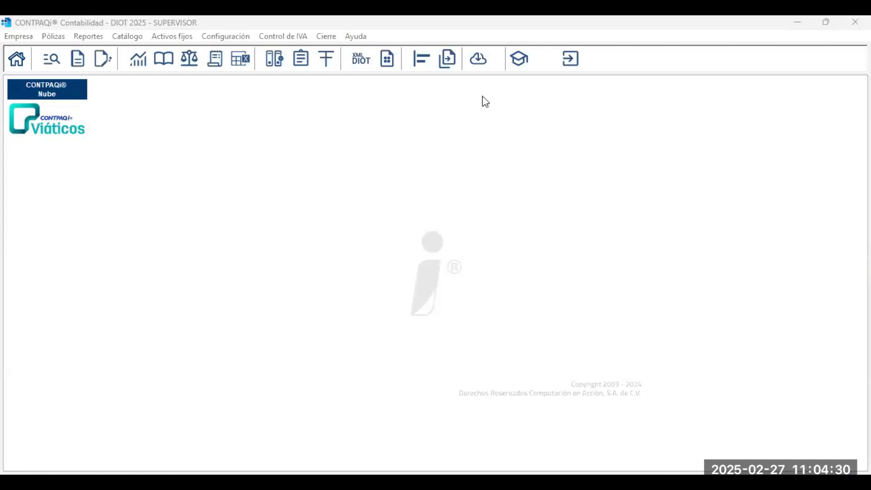
left_click(405, 206)
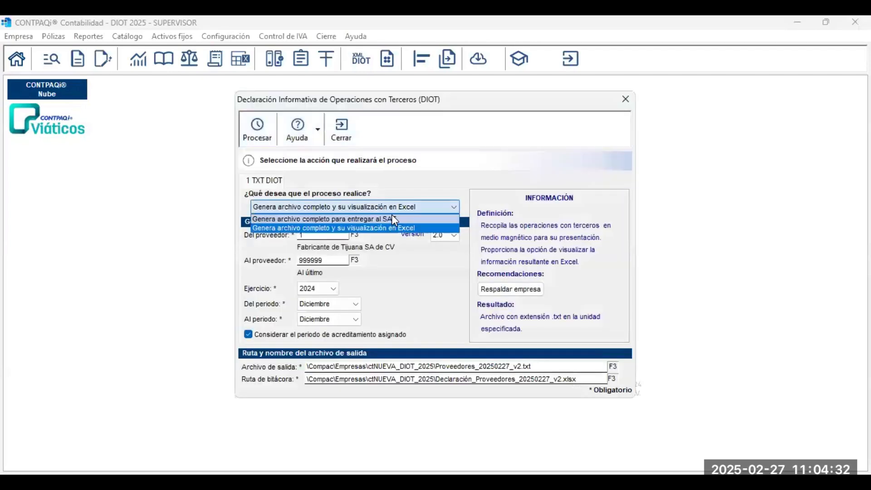
left_click(392, 219)
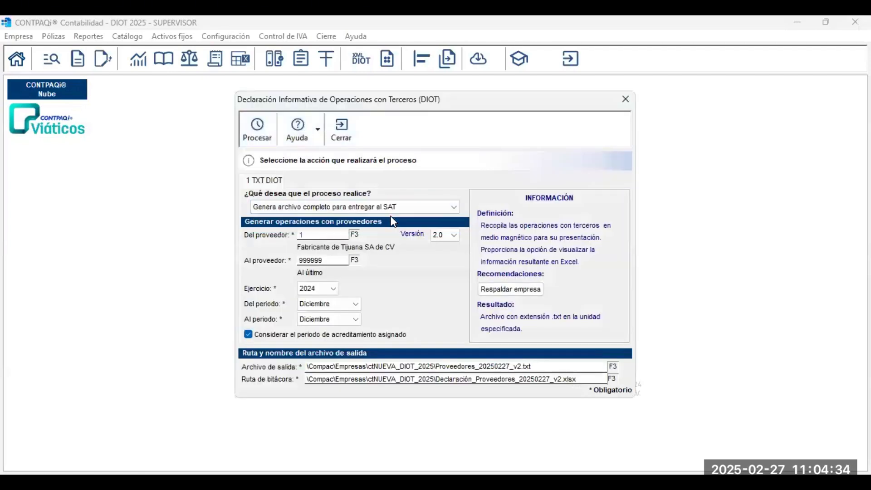
key("Tab")
key("Tab")
key("Tab")
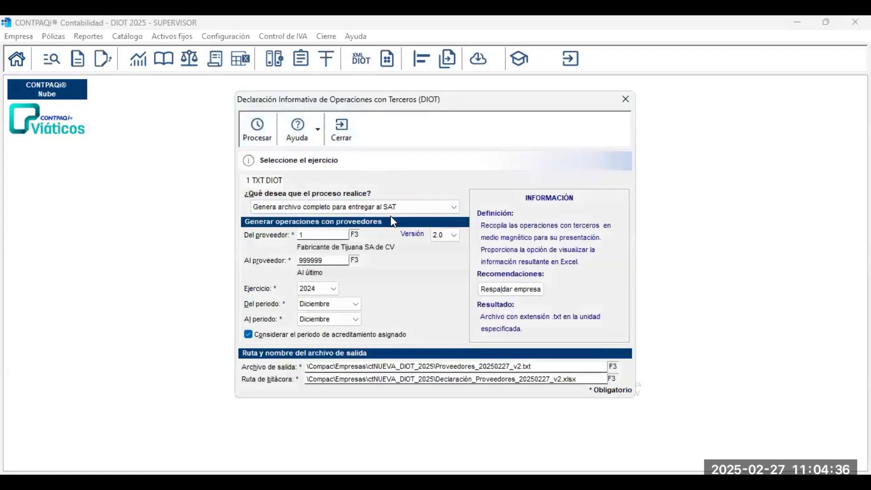
Set fiscal year 2025 with periods Enero to Enero and process the DIOT file.
left_click(333, 289)
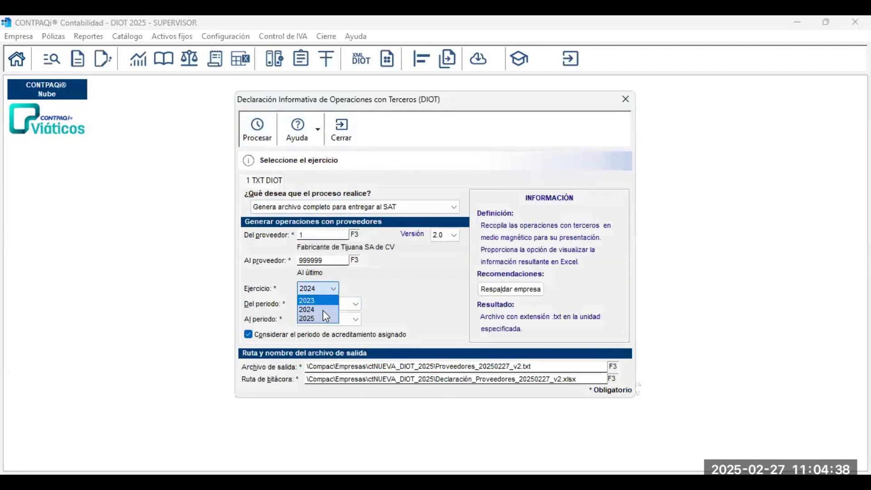
left_click(323, 318)
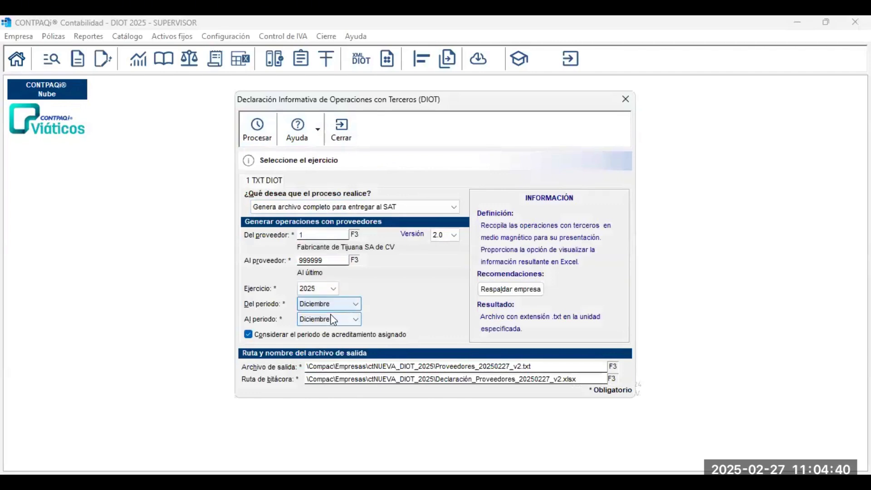
left_click(347, 304)
left_click(337, 317)
left_click(334, 319)
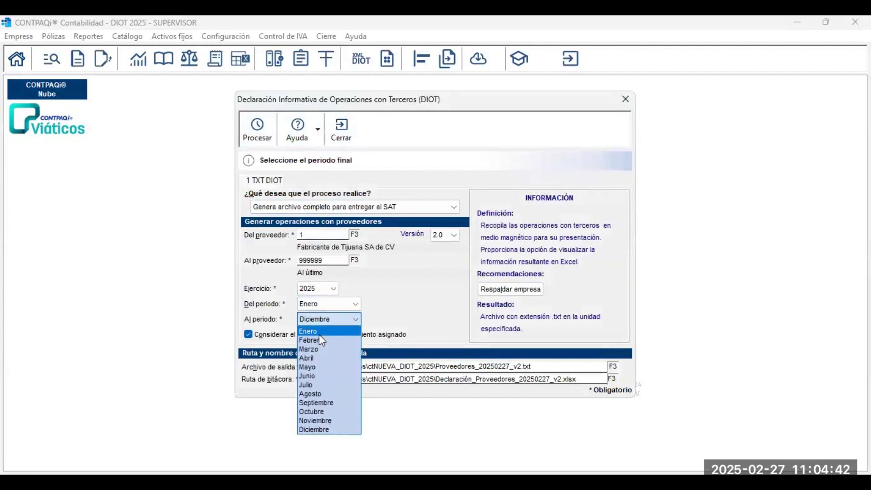
left_click(320, 334)
left_click(267, 137)
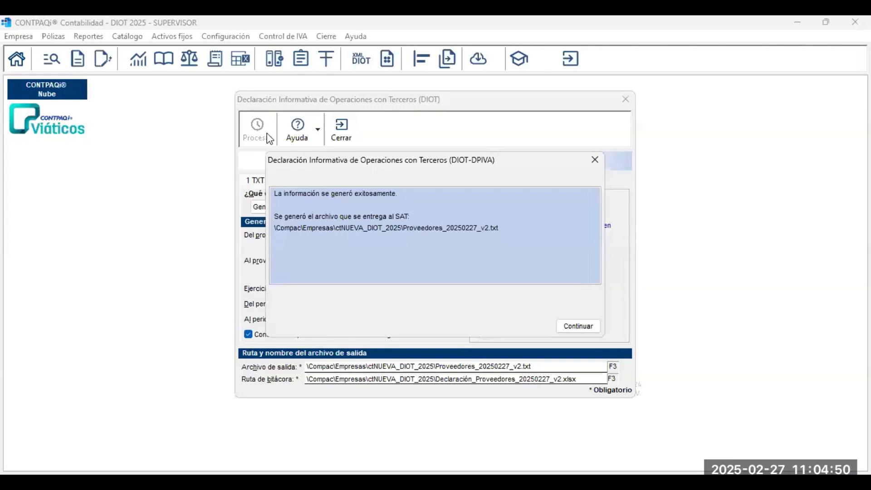
Click Continuar on the DIOT success message to close the DIOT window.
left_click(596, 329)
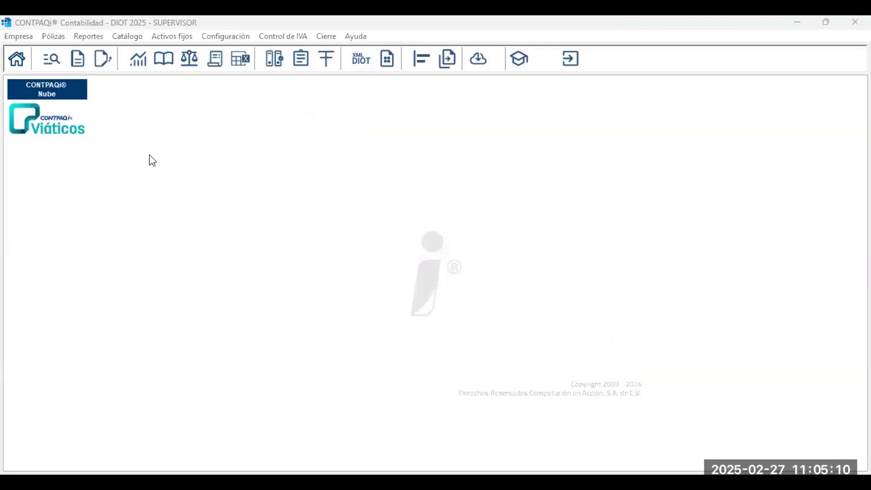
Open C:\Compac\Empresas\ctNUEVA_DIOT_2025 and open the Proveedores_20250227_v2 text file.
key("alt+Tab")
double_click(189, 192)
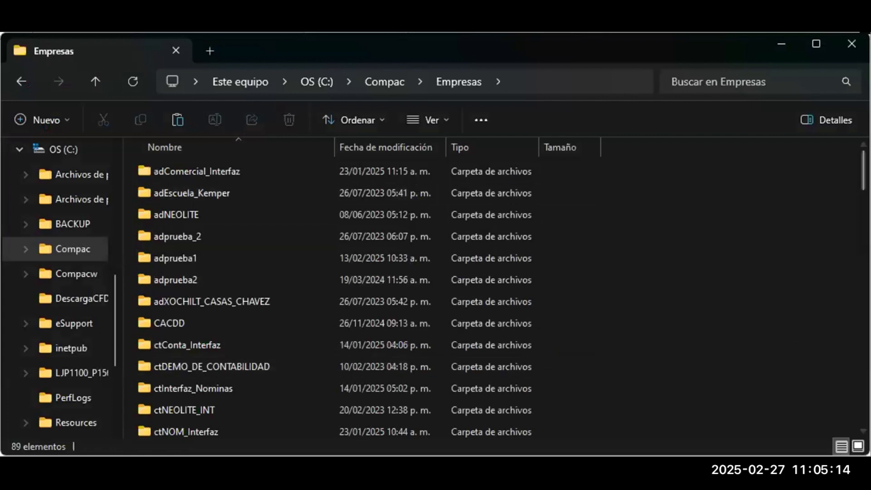
scroll(862, 186, "down", 2)
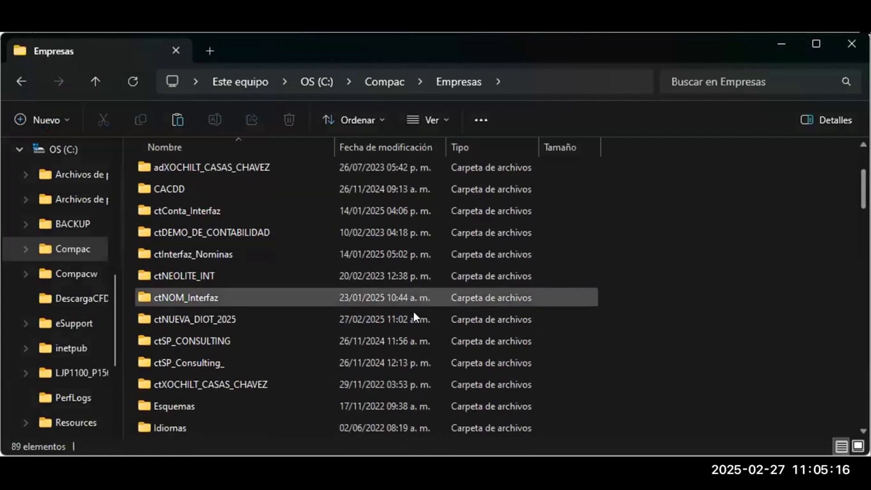
double_click(300, 320)
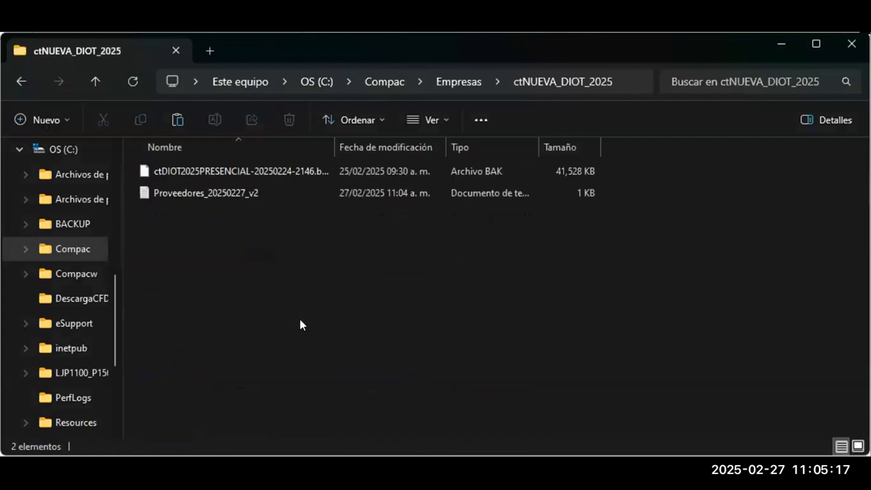
left_click(254, 197)
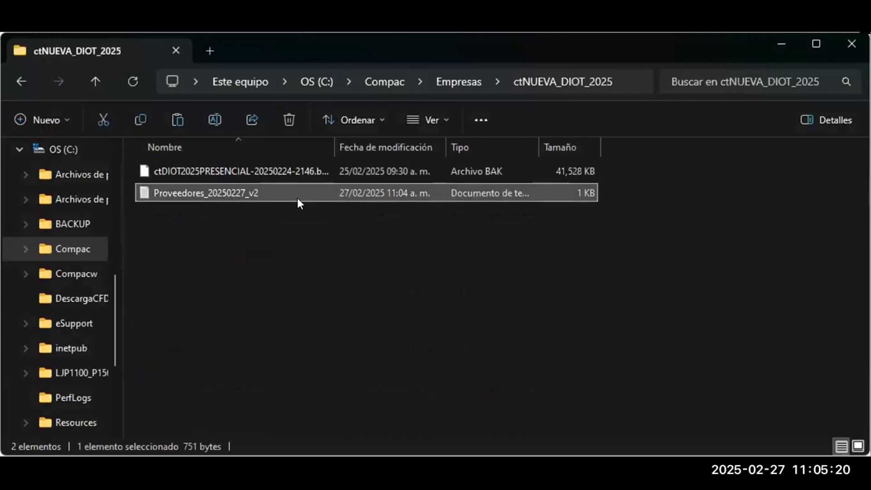
double_click(266, 194)
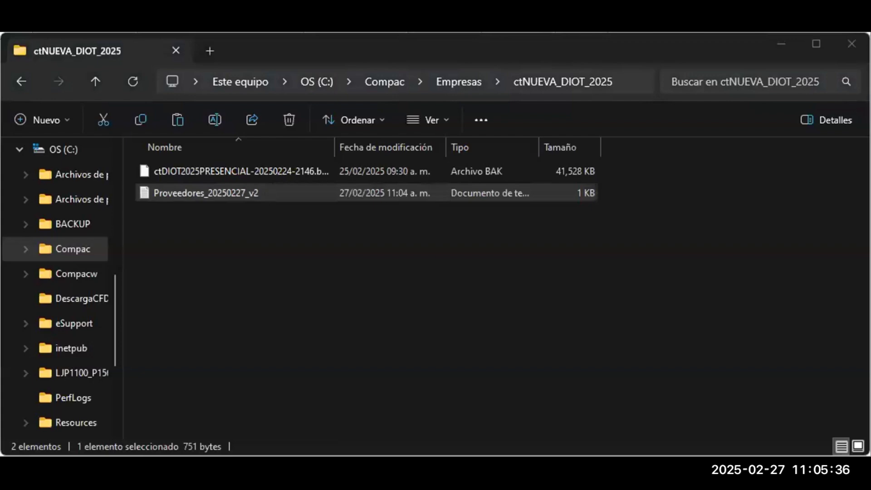
left_click(780, 58)
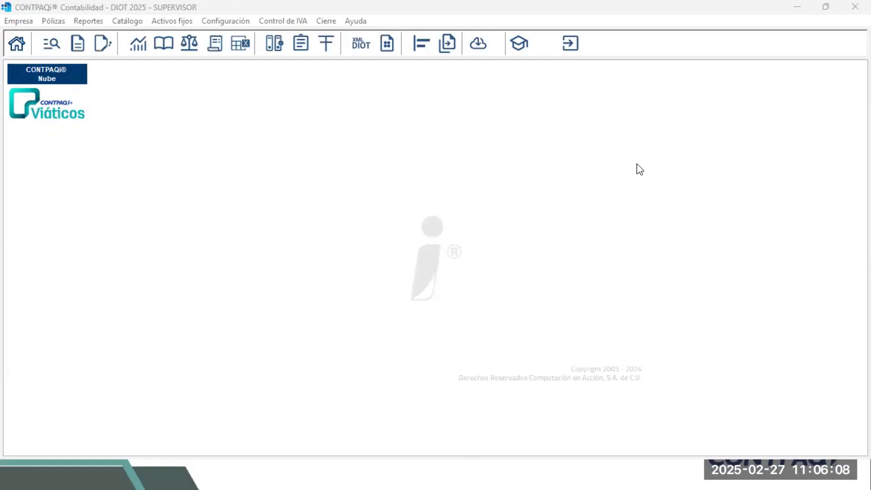
Return to the PowerPoint slideshow and advance to the Desglose de impuestos en Excel® slide.
mouse_move(623, 474)
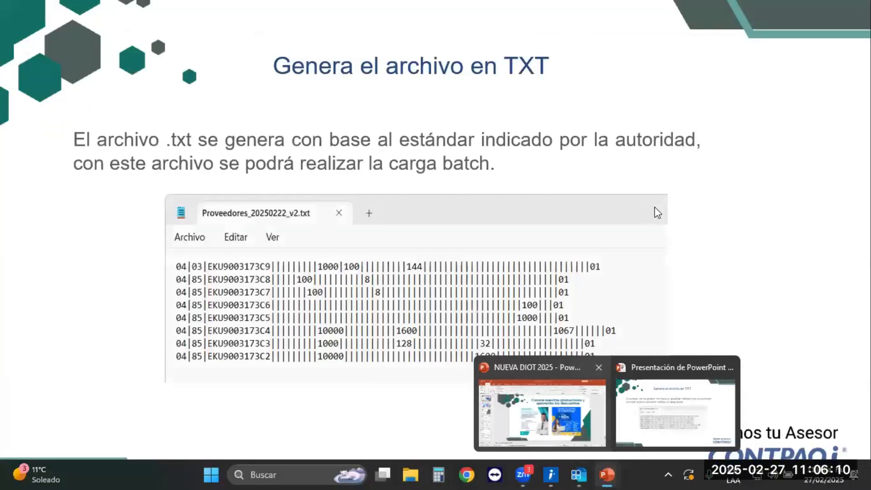
left_click(676, 434)
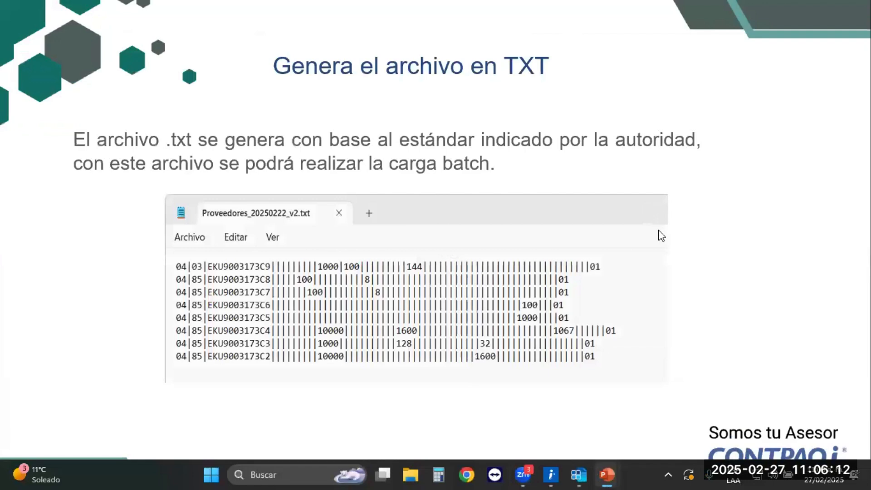
left_click(662, 236)
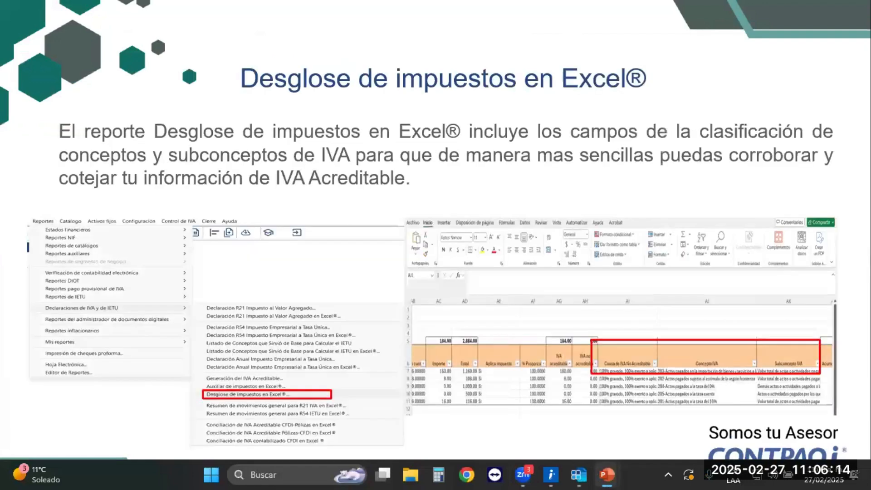
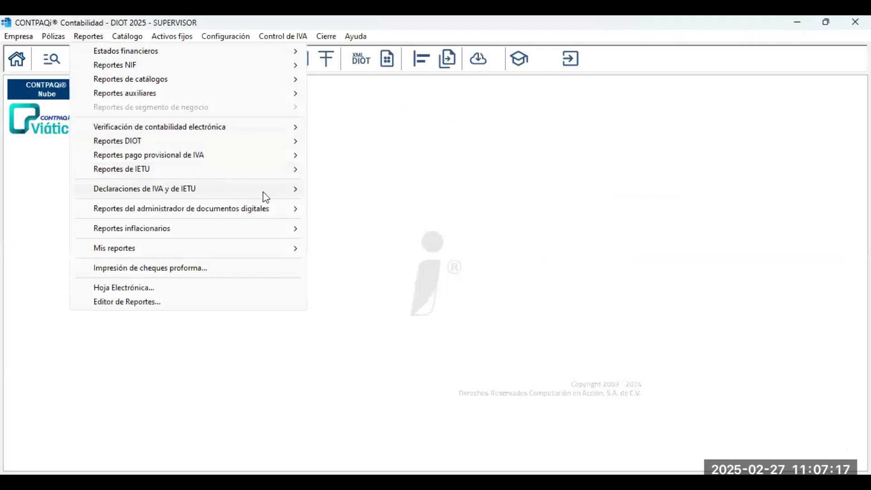
Run the Desglose de impuestos en Excel report for Ejercicio 2025, periods Enero to Enero.
mouse_move(306, 192)
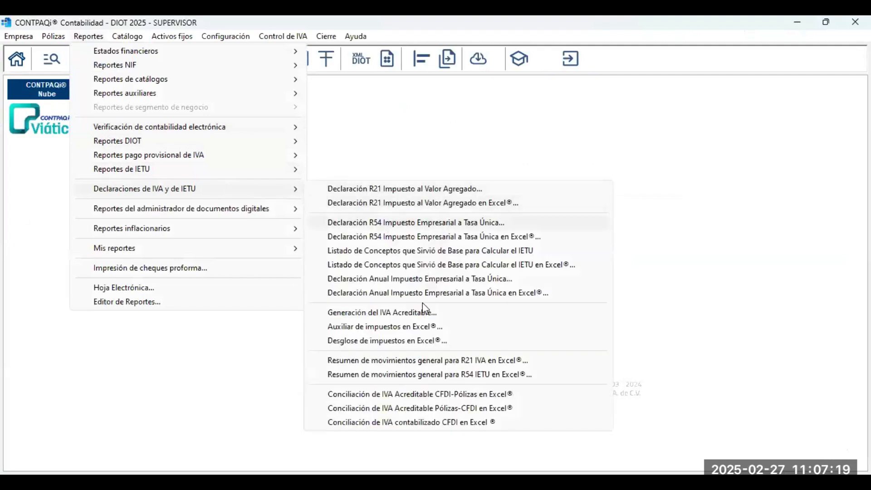
left_click(440, 341)
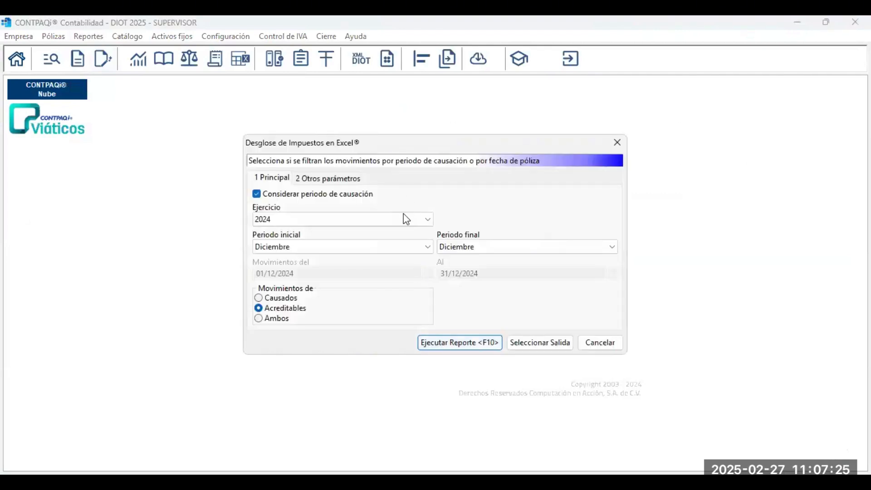
left_click(402, 220)
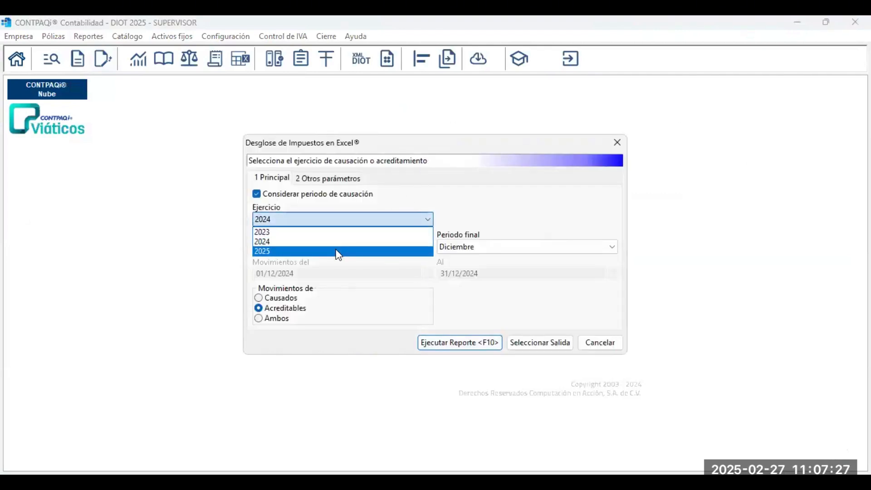
left_click(338, 252)
left_click(377, 249)
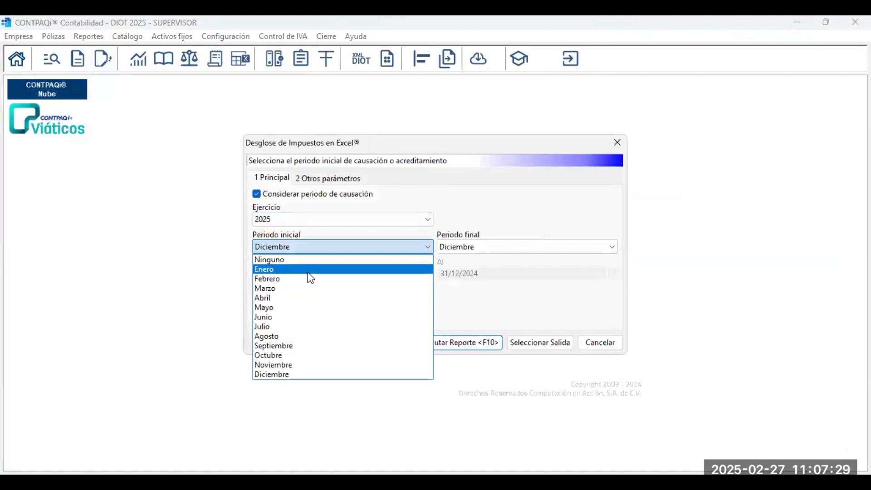
left_click(309, 272)
left_click(450, 248)
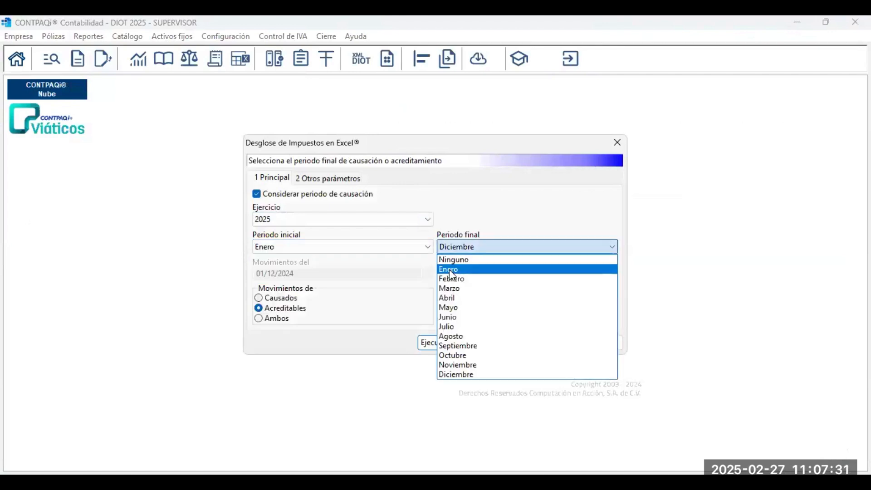
left_click(292, 350)
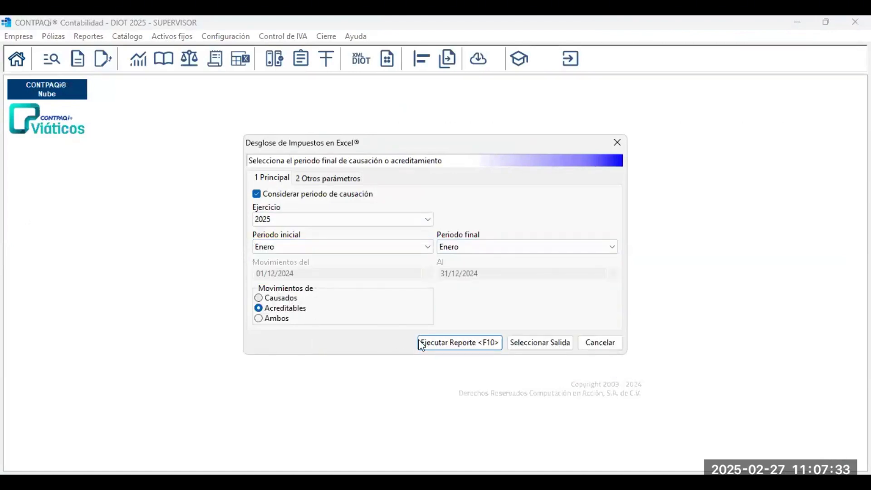
left_click(467, 350)
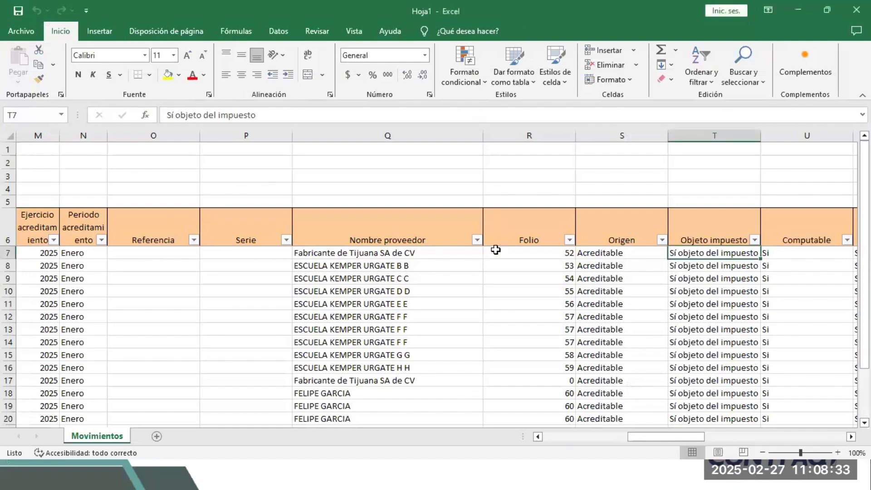
key("Left")
key("Left")
key("Left")
key("Left")
key("Left")
key("Left")
key("Left")
key("Left")
key("Left")
key("Left")
key("Left")
key("Left")
key("Left")
key("Left")
key("Left")
key("Left")
key("Left")
key("Left")
key("Left")
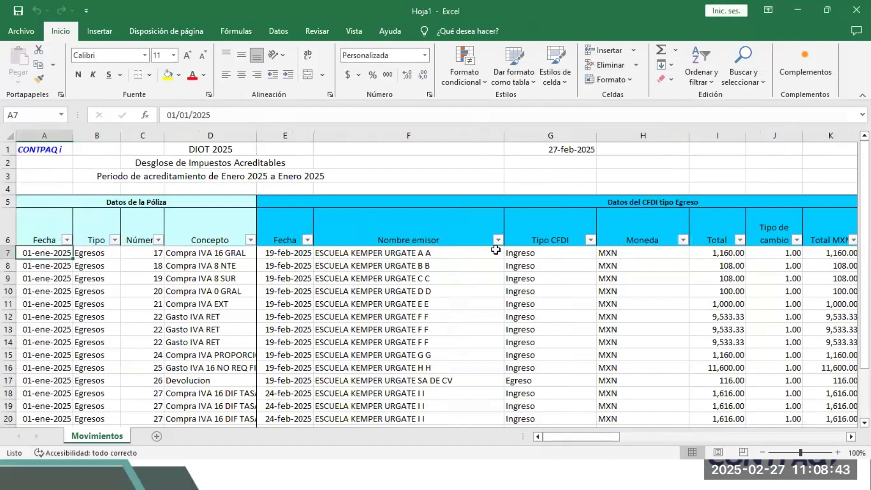
key("Right")
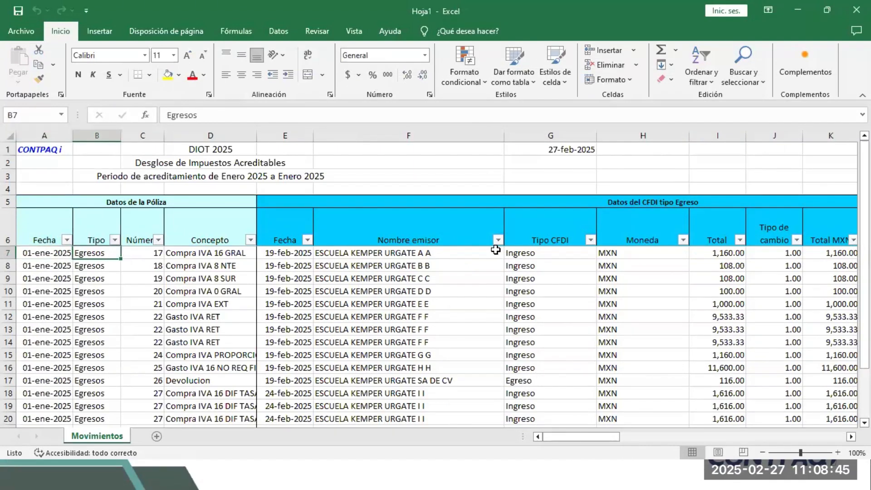
key("Left")
key("Right")
key("Right")
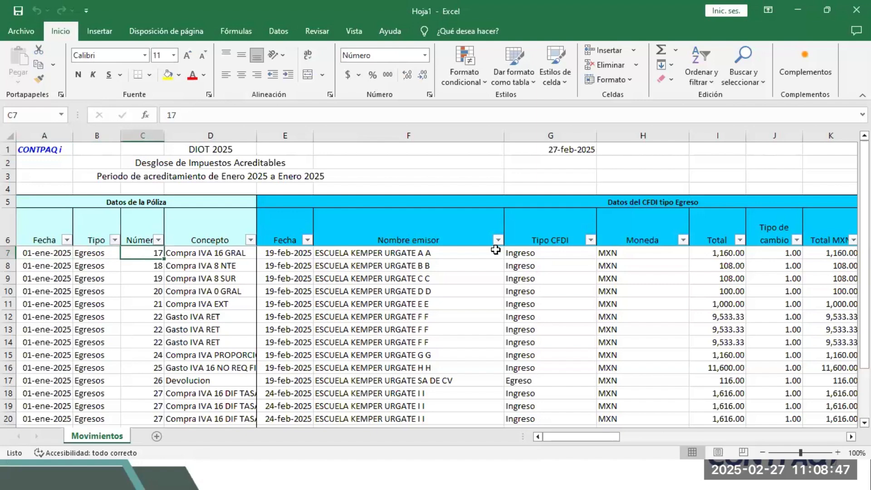
key("Right")
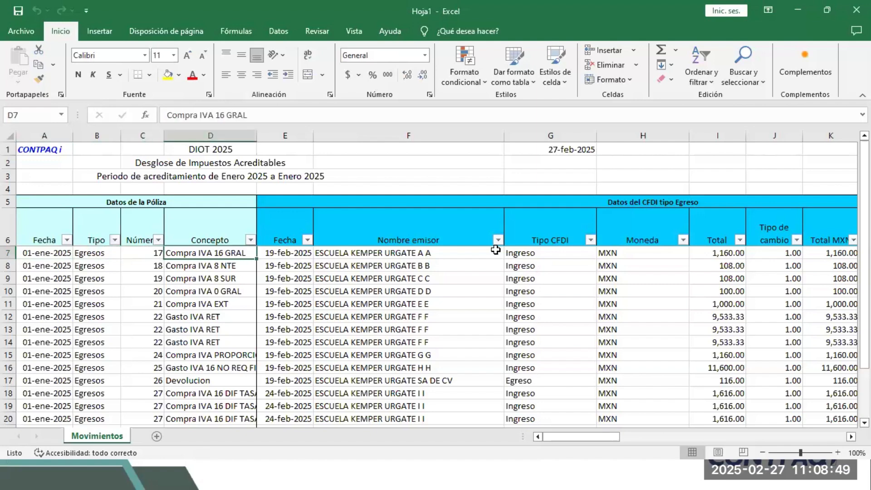
key("Right")
key("Right")
key("Right")
key("Right")
key("Right")
key("Right")
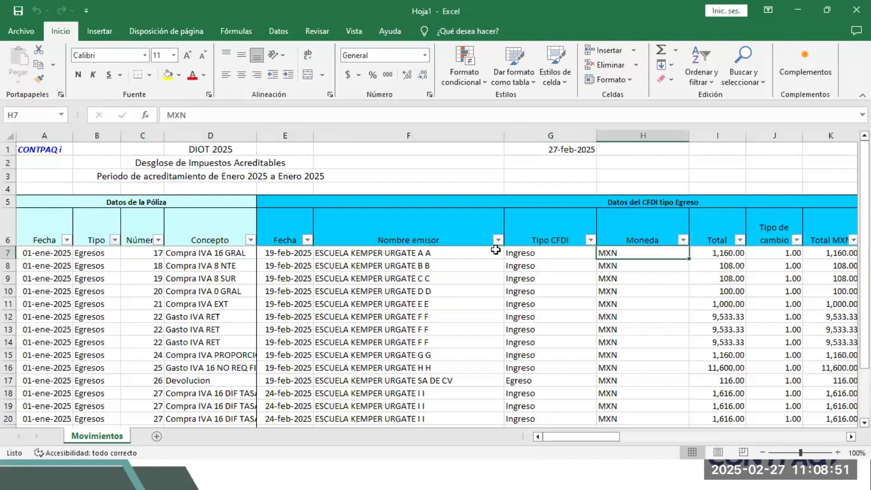
key("Right")
key("Right")
key("Right")
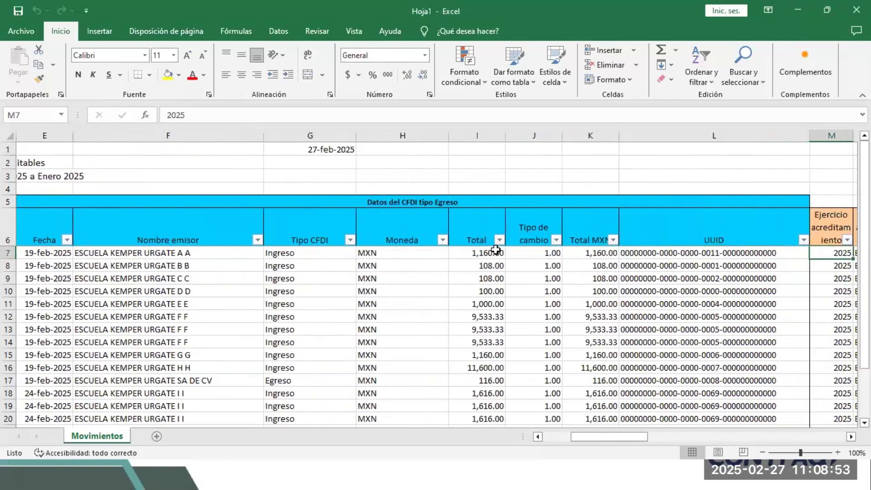
key("Left")
key("Left")
key("Left")
key("Left")
key("Left")
key("Left")
key("Left")
key("Left")
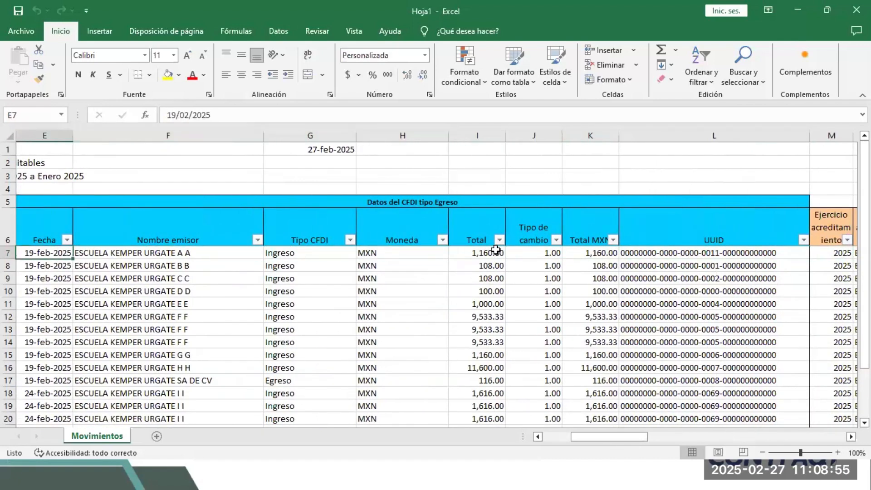
key("Right")
key("Right")
key("Right")
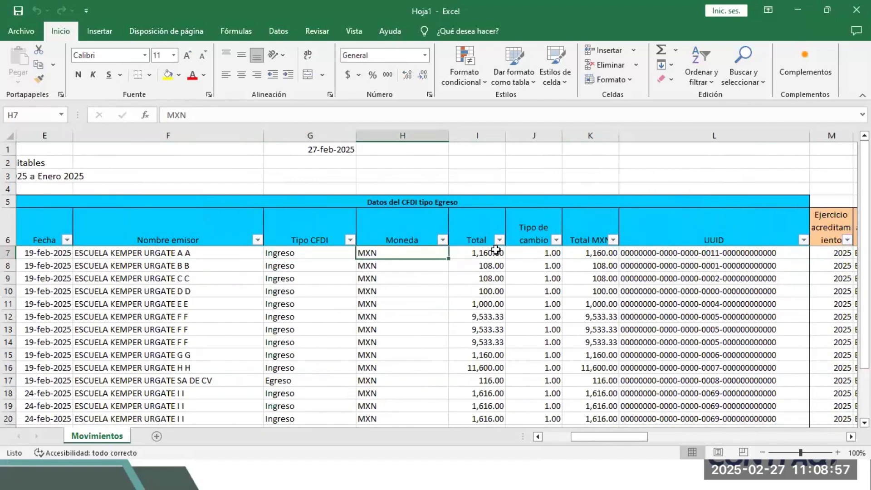
key("Right")
key("Right")
key("Right")
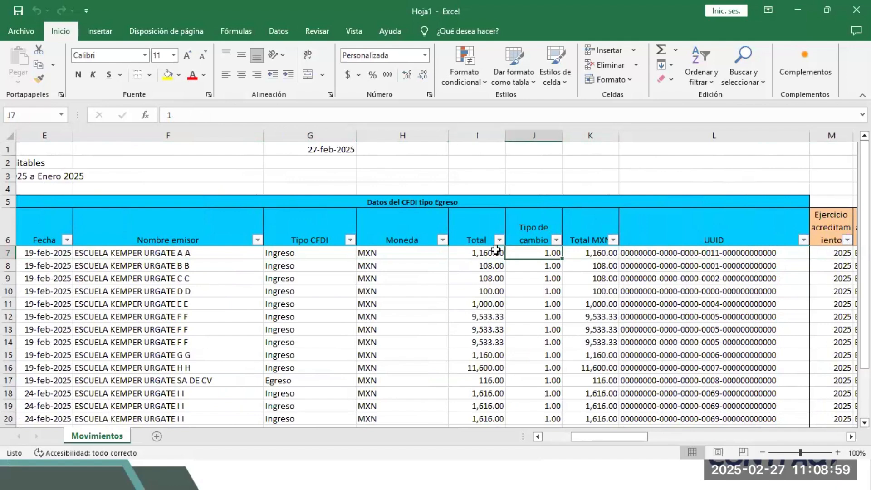
key("Right")
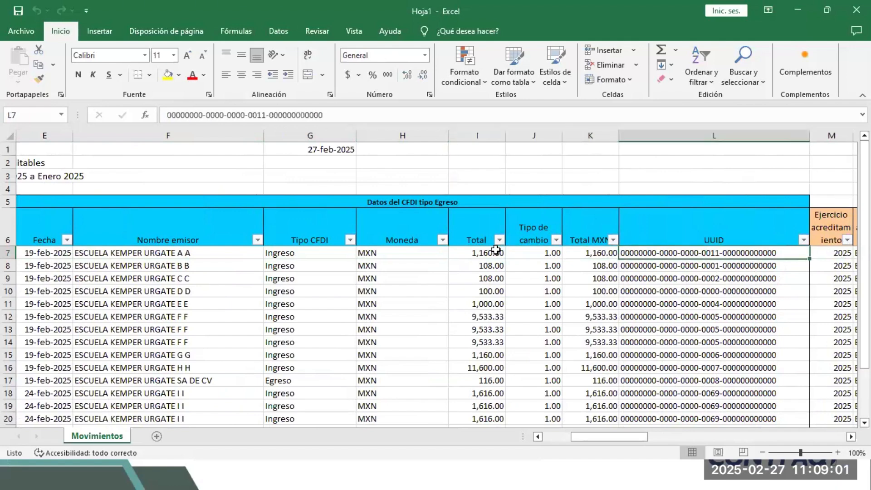
key("Right")
key("Right")
key("Right")
key("Right")
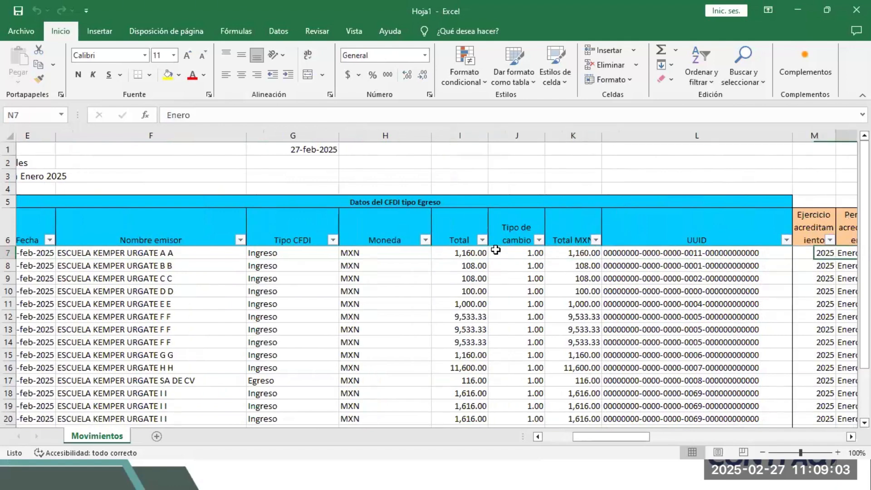
key("Right")
key("Right")
key("Right")
key("Right")
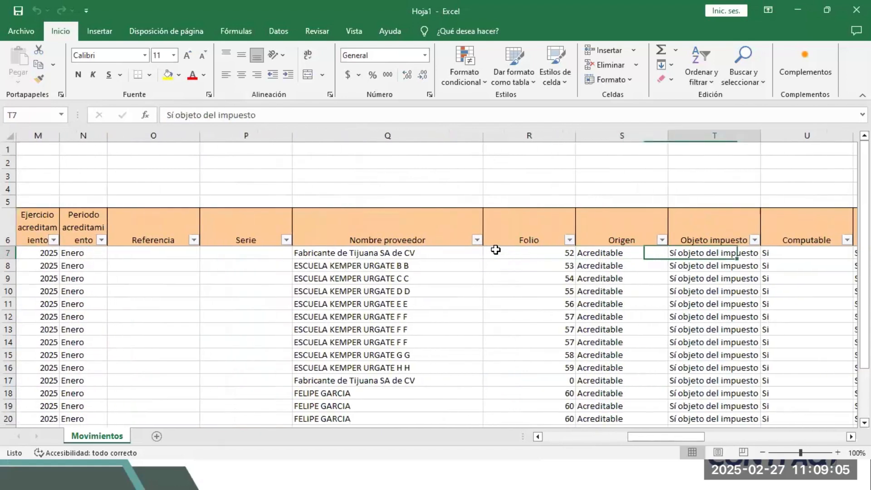
key("Left")
key("Left")
key("Left")
key("Left")
key("Left")
key("Left")
key("Left")
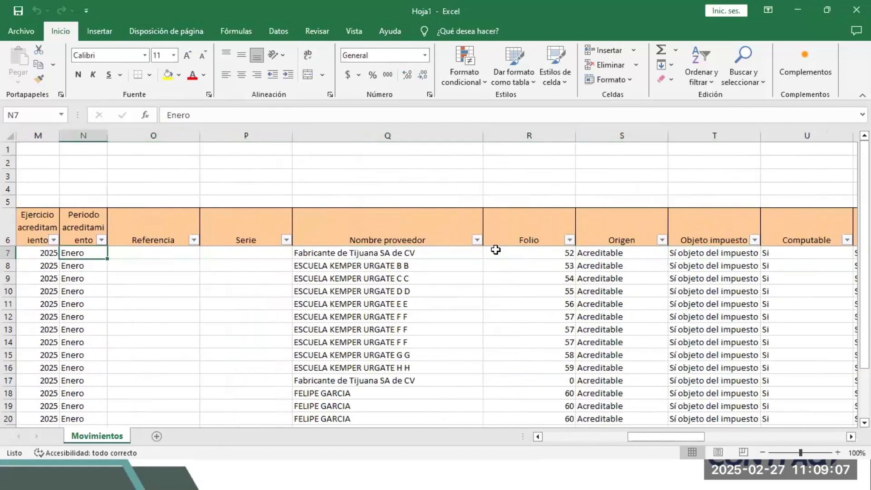
key("Right")
key("Right")
key("Right")
key("Right")
key("Right")
key("Left")
key("Left")
key("Left")
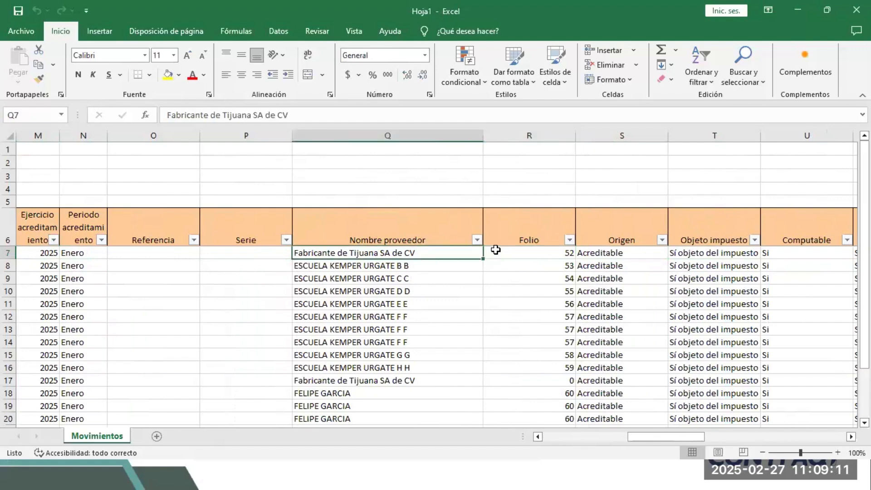
key("Right")
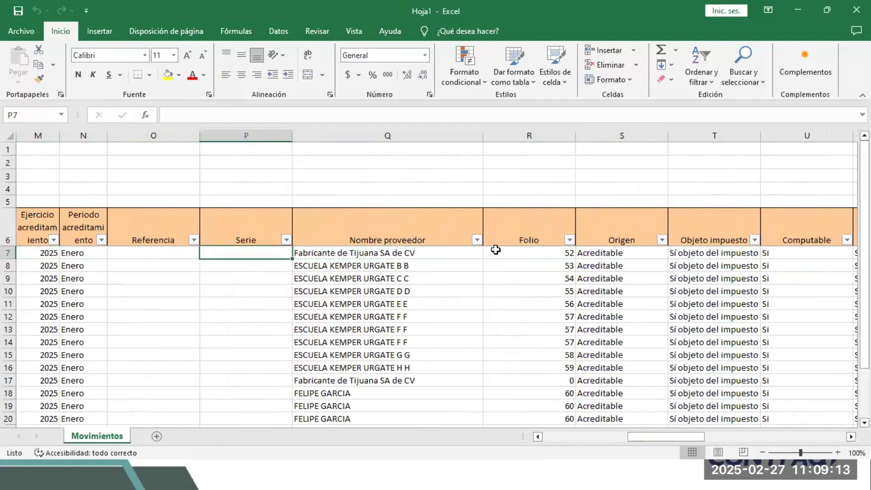
key("Right")
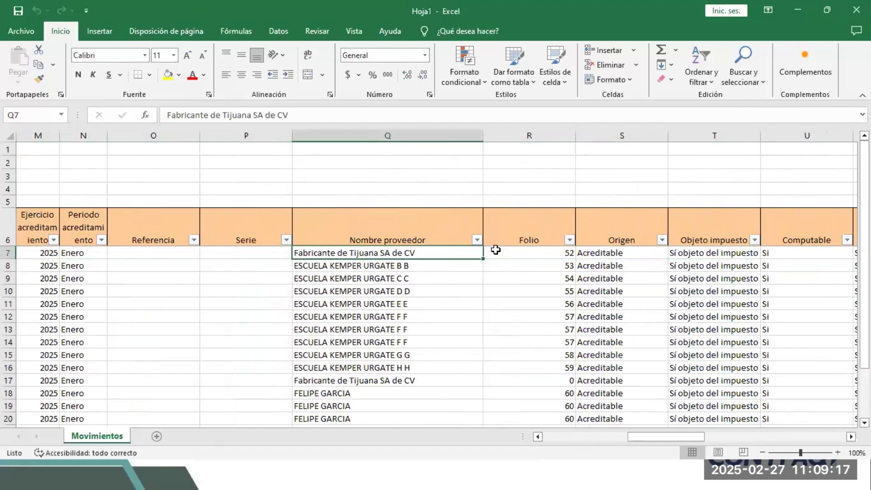
key("Right")
key("Right")
key("Right")
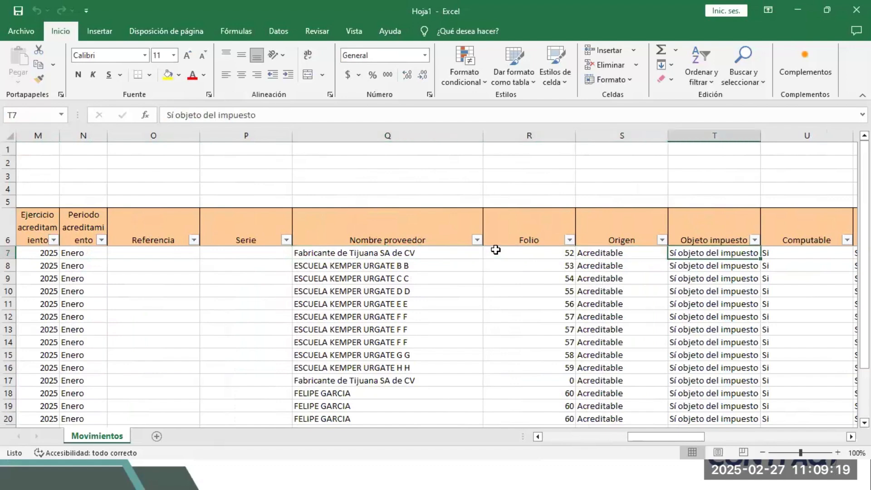
key("Right")
key("Left")
key("Right")
key("Right")
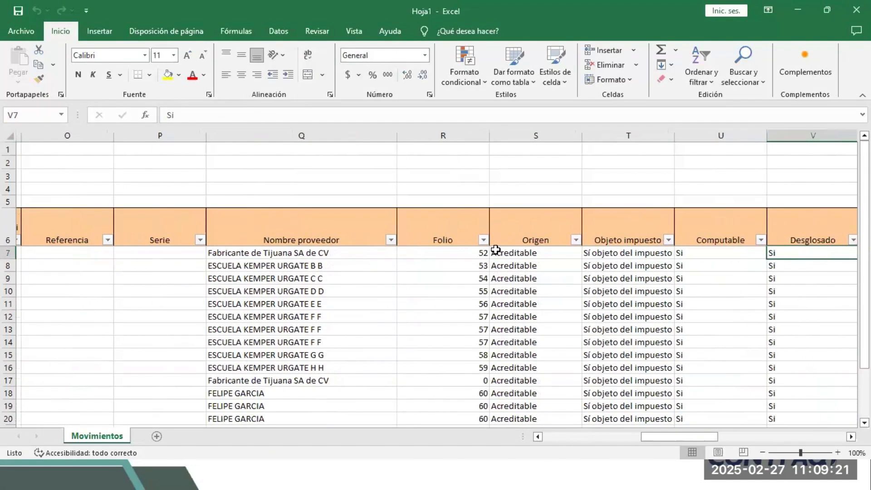
key("Right")
key("Left")
key("Left")
key("Left")
key("Right")
key("Right")
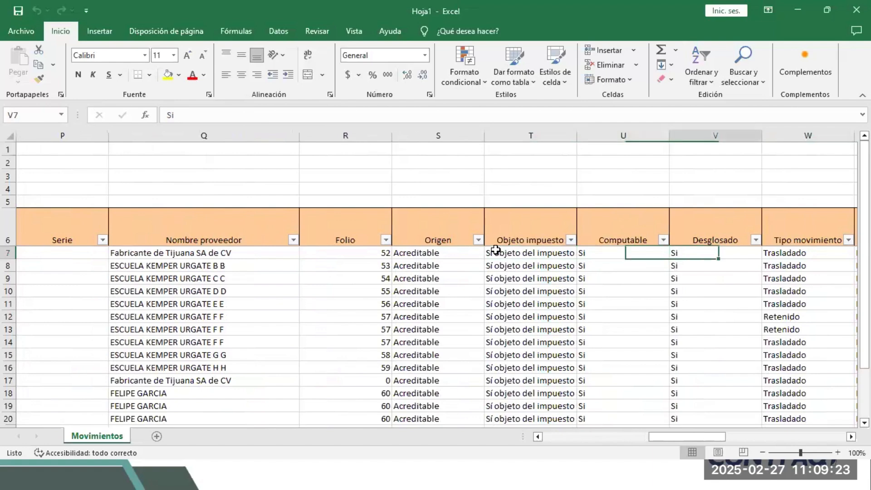
key("Right")
key("Right")
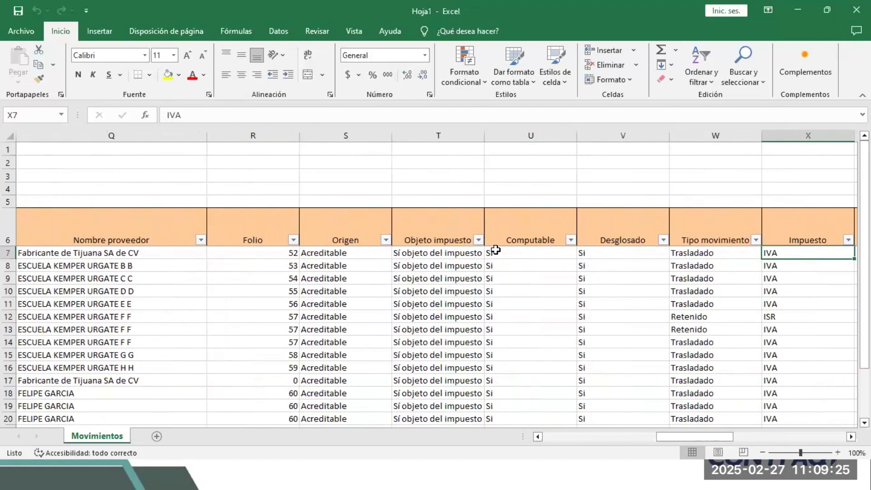
key("Right")
key("Right")
key("Right")
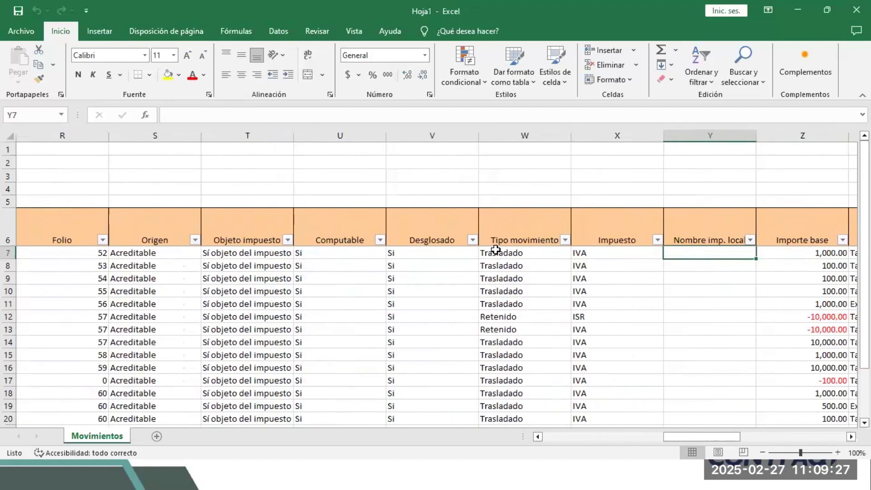
key("Right")
key("Right")
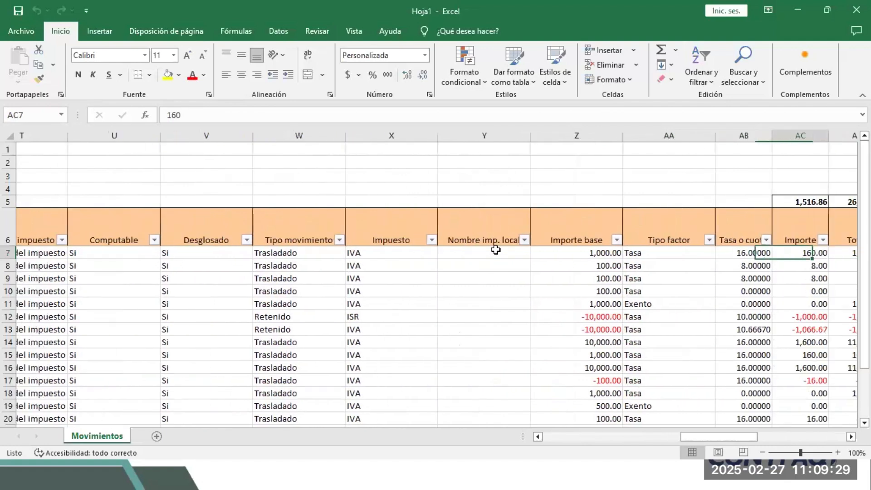
key("Right")
key("Right")
key("Right")
key("Right")
key("Right")
key("Right")
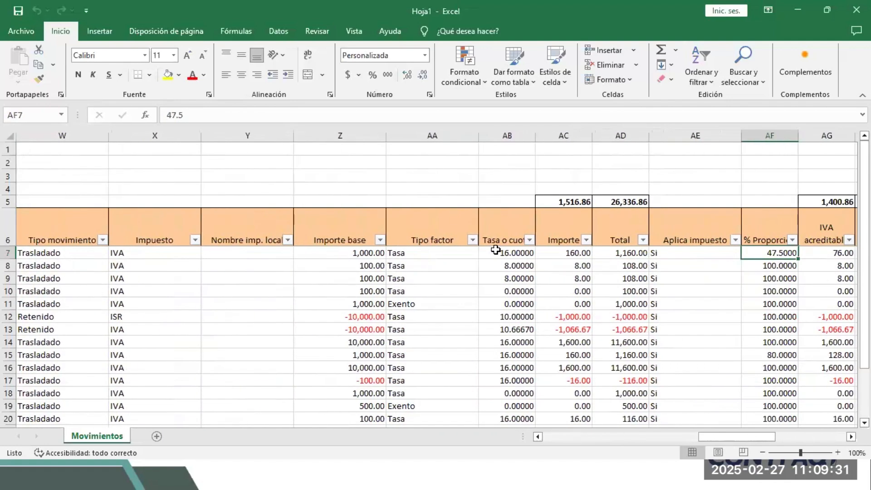
key("Left")
key("Left")
key("Left")
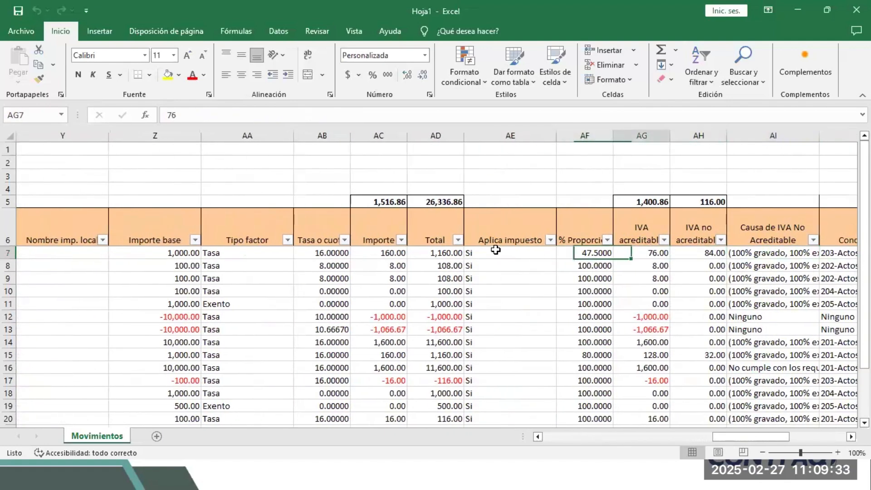
key("Right")
key("Right")
key("Right")
key("Right")
key("Left")
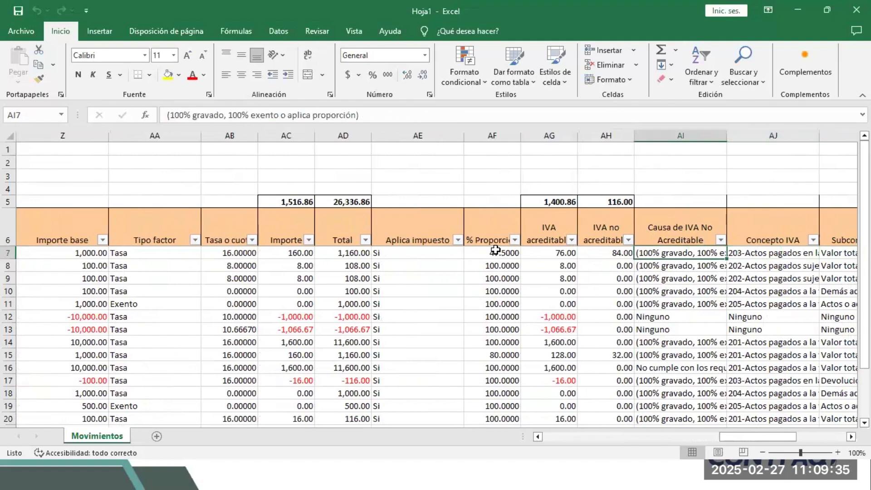
key("Left")
key("Left")
key("shift+Right")
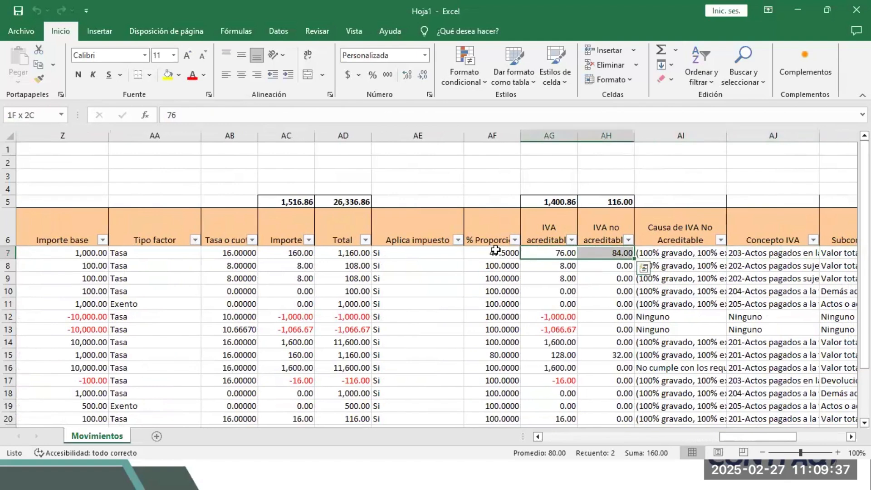
key("Right")
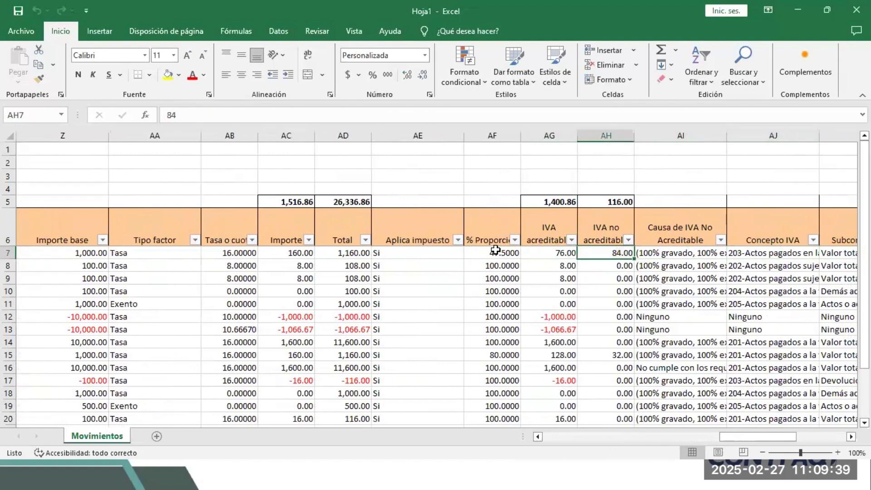
key("Down")
key("Down")
key("Down")
key("Down")
key("Down")
key("Down")
key("Down")
key("Down")
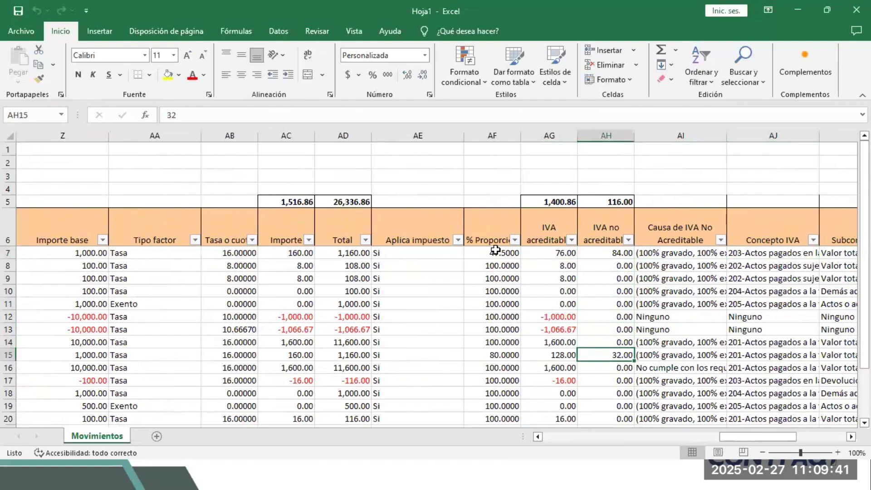
key("Down")
key("Left")
key("Down")
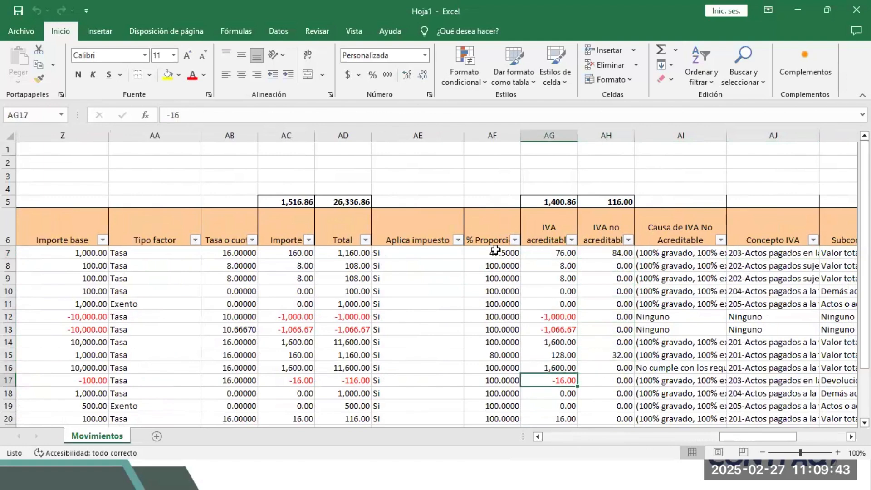
key("Up")
key("Up")
key("Up")
key("Up")
key("Up")
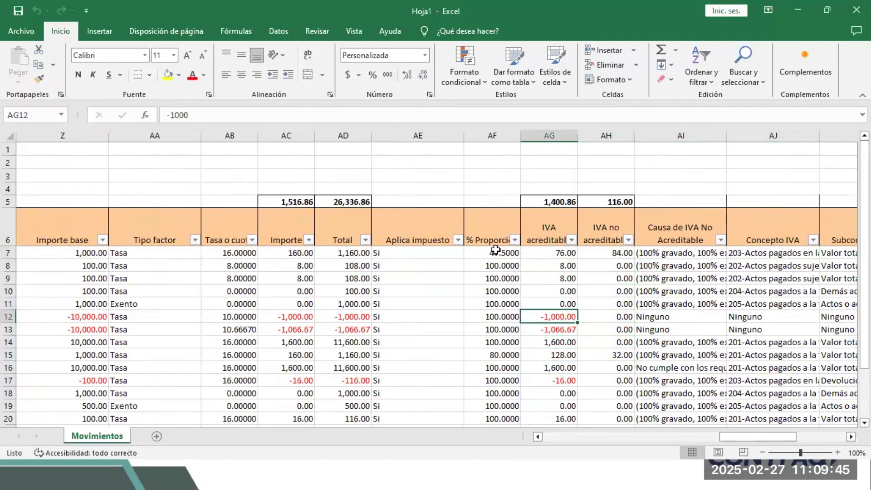
key("shift+Down")
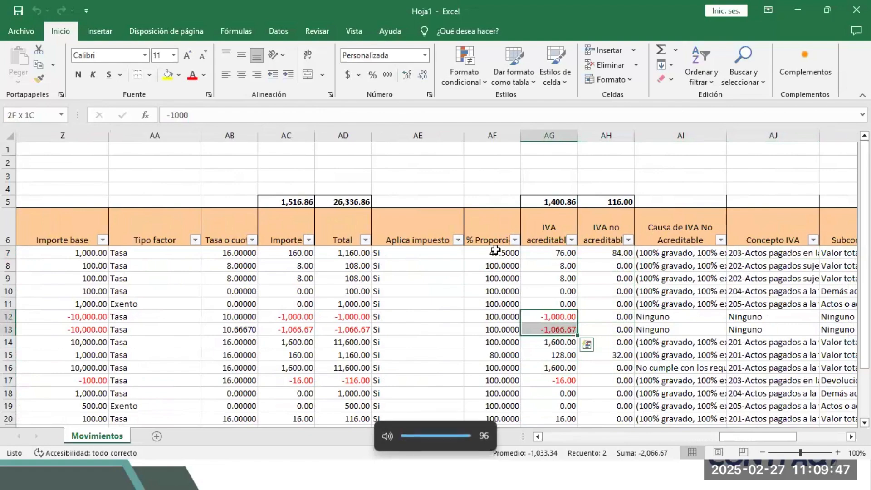
key("Right")
key("Right")
key("Right")
key("Right")
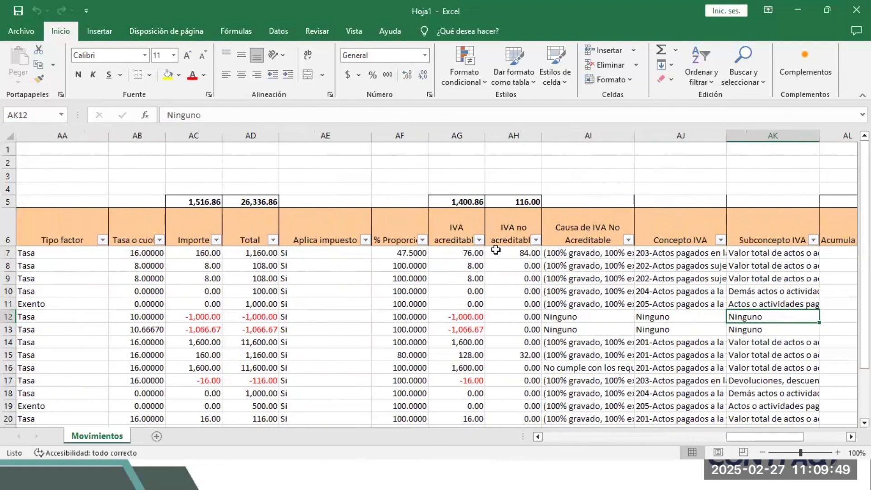
key("Right")
key("Right")
key("Right")
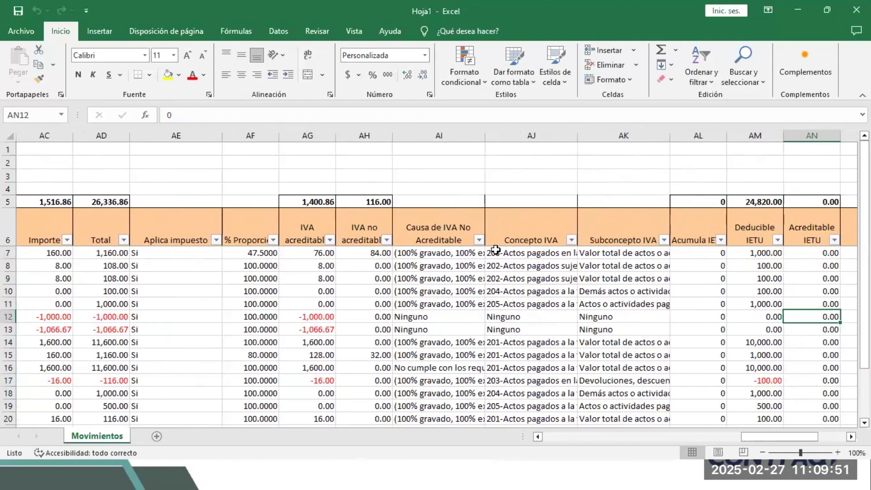
key("Right")
key("Left")
key("Left")
key("Left")
key("Left")
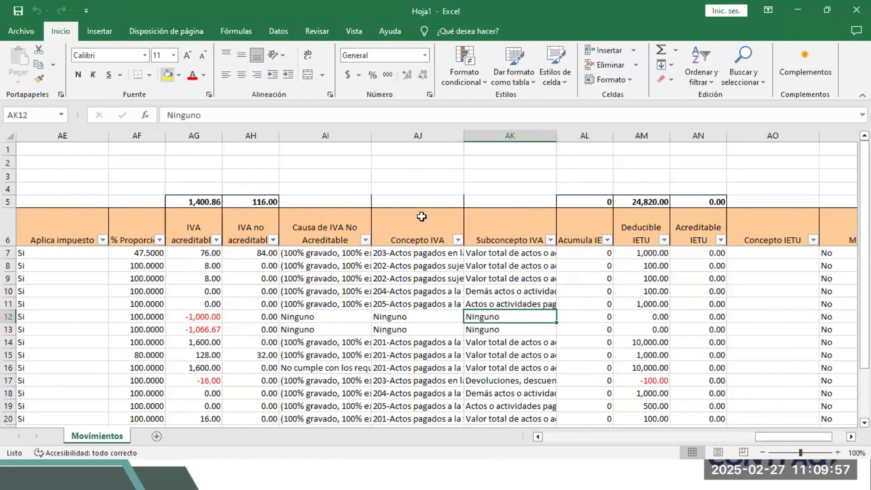
left_click_drag(398, 199, 578, 326)
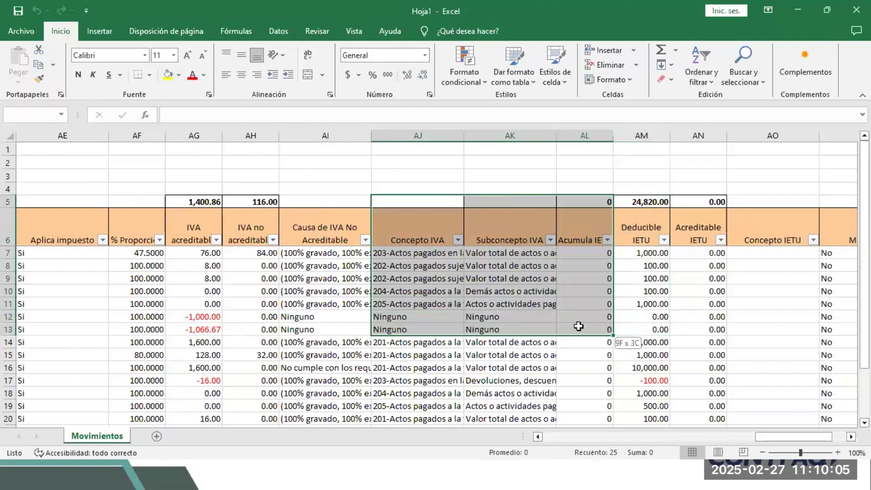
left_click_drag(292, 202, 545, 427)
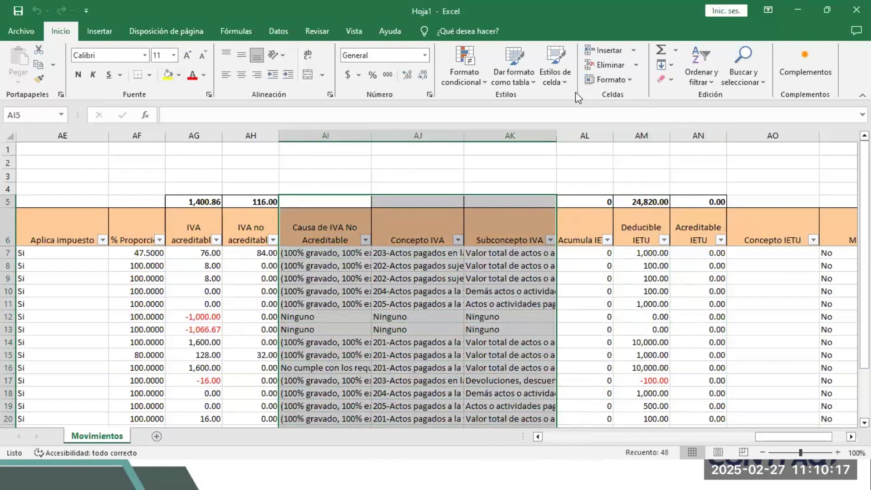
key("alt+Tab")
key("alt+Tab")
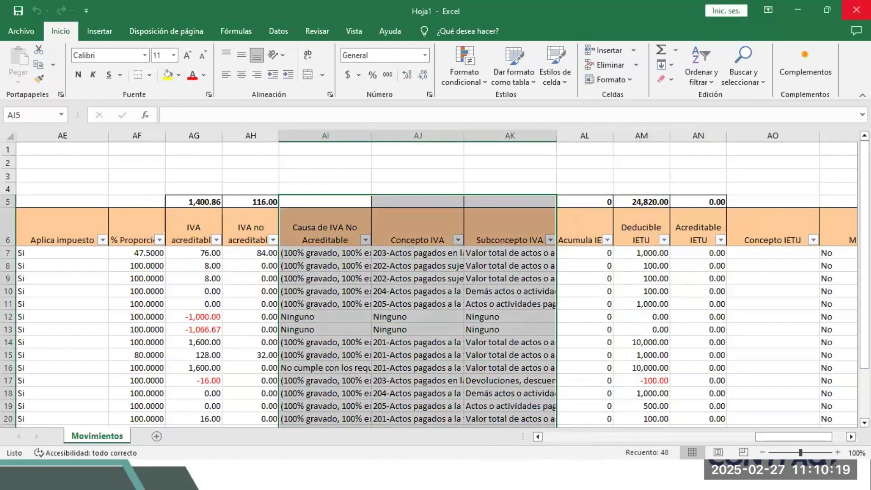
key("alt+Tab")
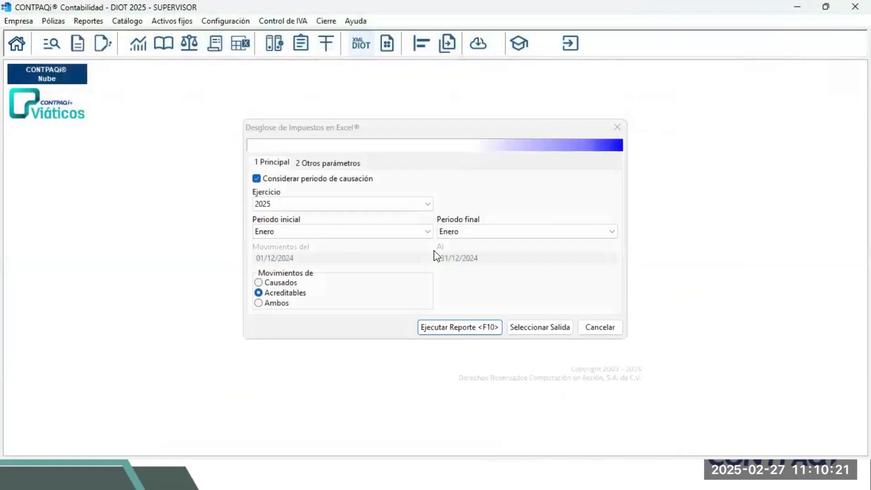
Close the Desglose de Impuestos dialog and advance the slideshow to the Ejercicio slide.
left_click(626, 131)
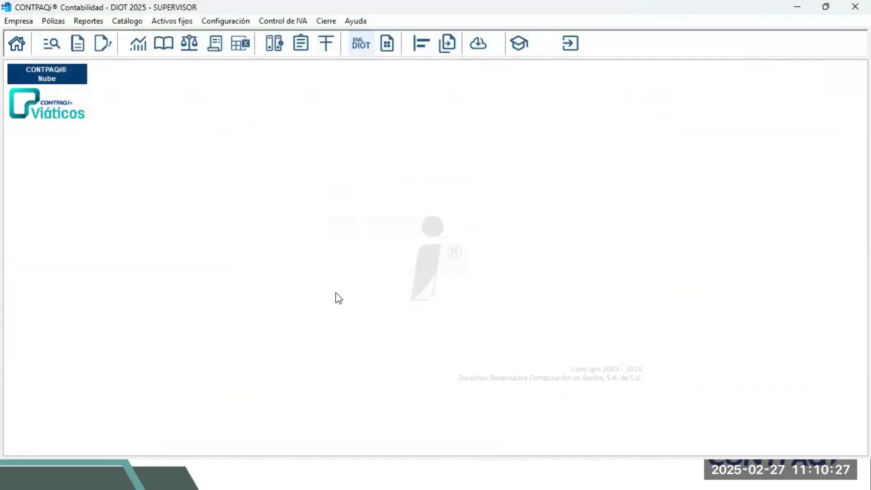
left_click(430, 405)
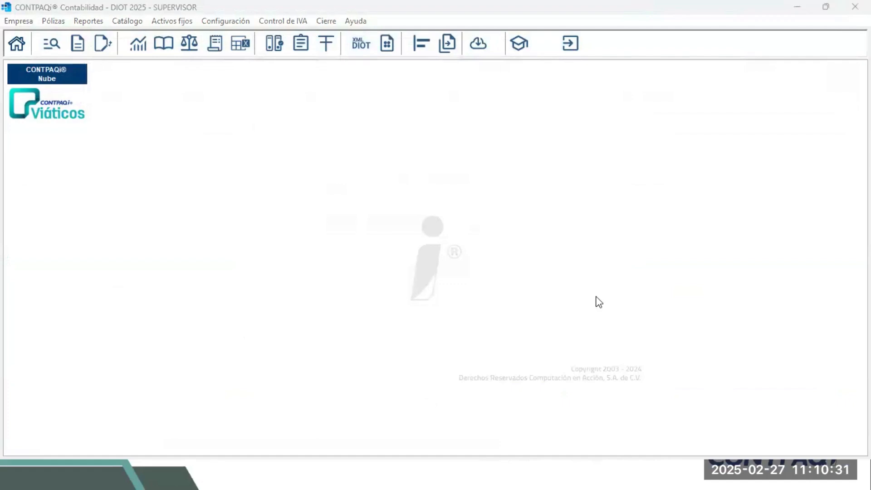
left_click(597, 297)
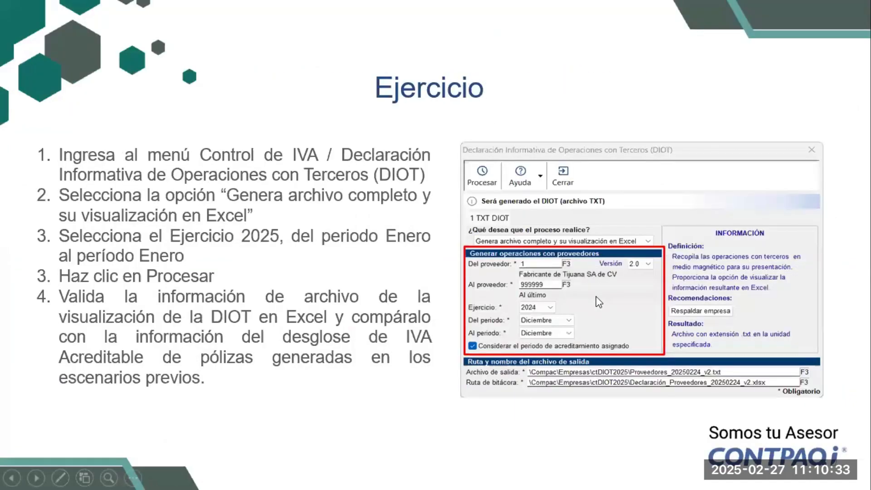
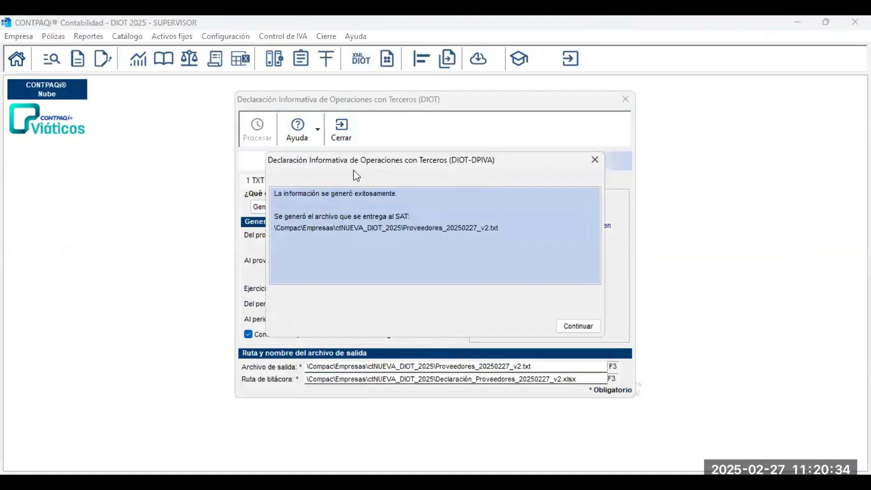
Move the DIOT success message aside to reveal the DIOT window behind it.
left_click_drag(353, 169, 256, 174)
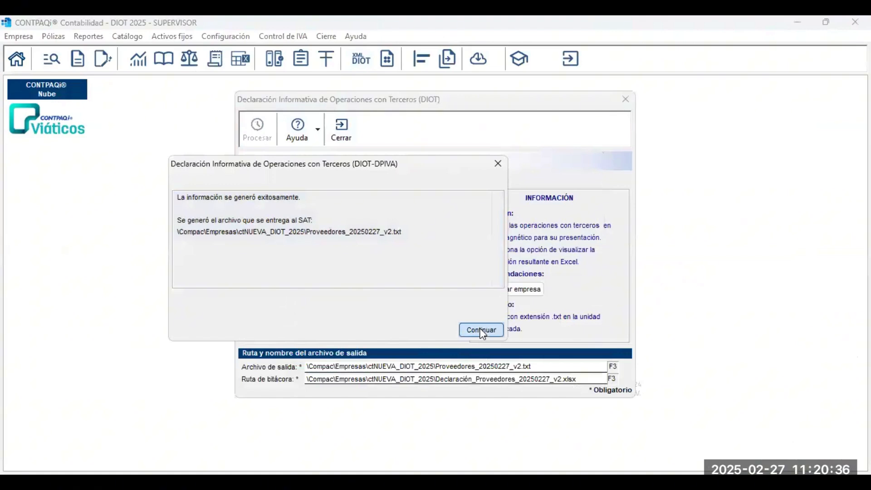
Acknowledge the message confirming Proveedores_20250227_v2.txt was generated successfully.
left_click(481, 331)
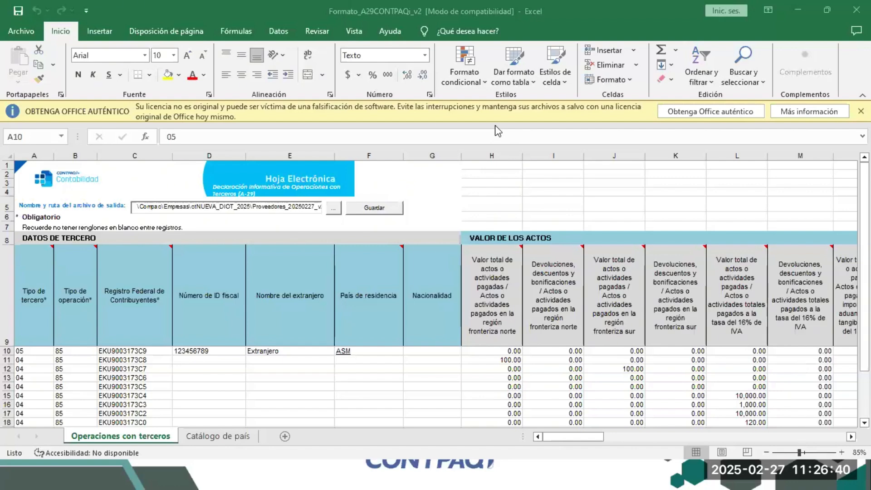
left_click(801, 297)
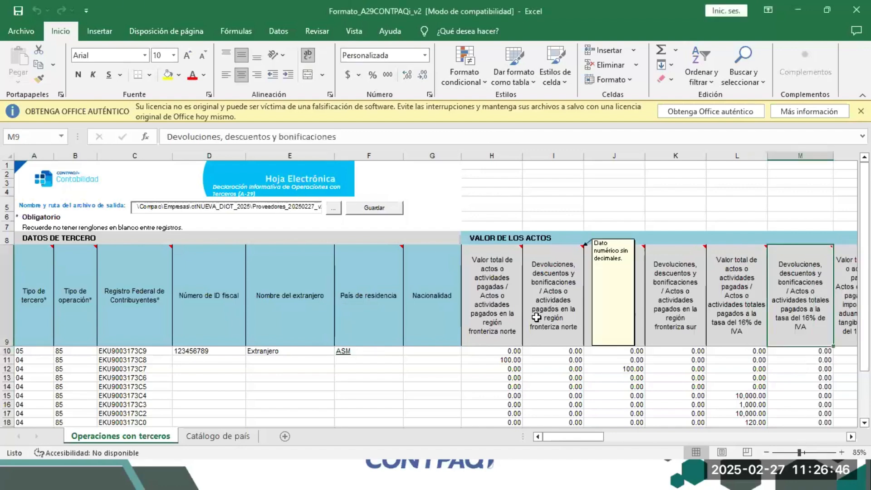
key("Right")
key("Right")
key("Right")
key("Right")
key("Right")
key("Right")
key("Right")
key("Right")
key("Right")
key("Right")
key("Right")
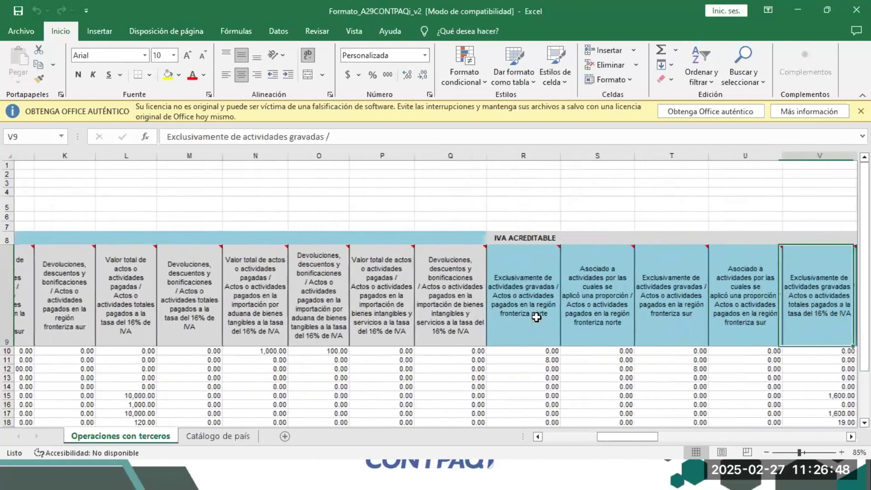
key("Down")
key("Down")
key("Up")
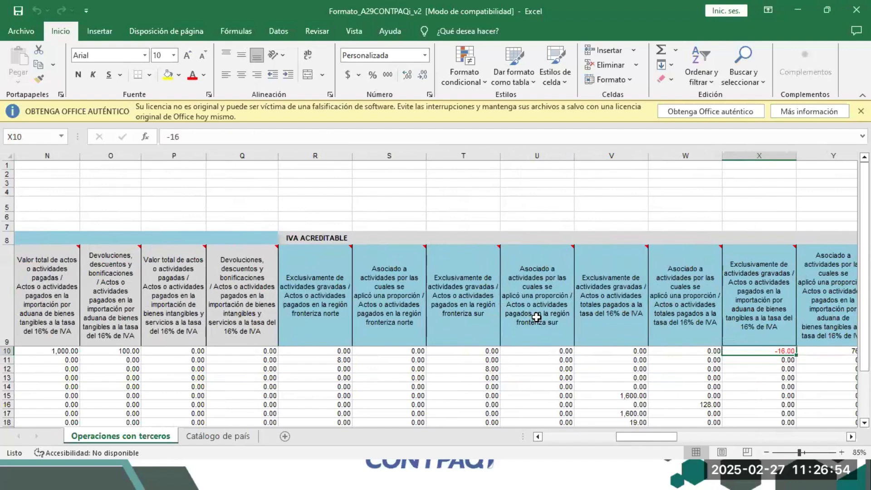
key("Right")
key("Right")
key("Right")
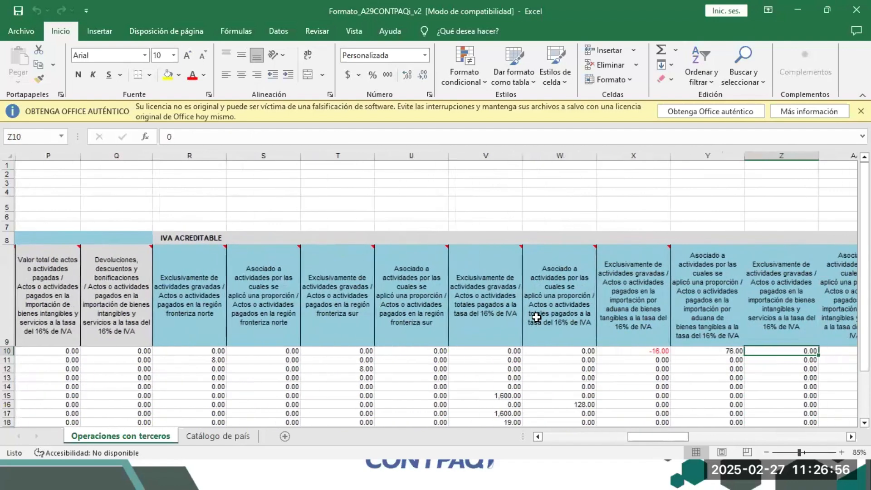
key("Down")
key("Down")
key("Down")
key("Down")
key("Down")
key("Down")
key("Down")
key("Down")
key("Down")
key("Down")
key("Down")
key("Down")
key("Down")
key("Down")
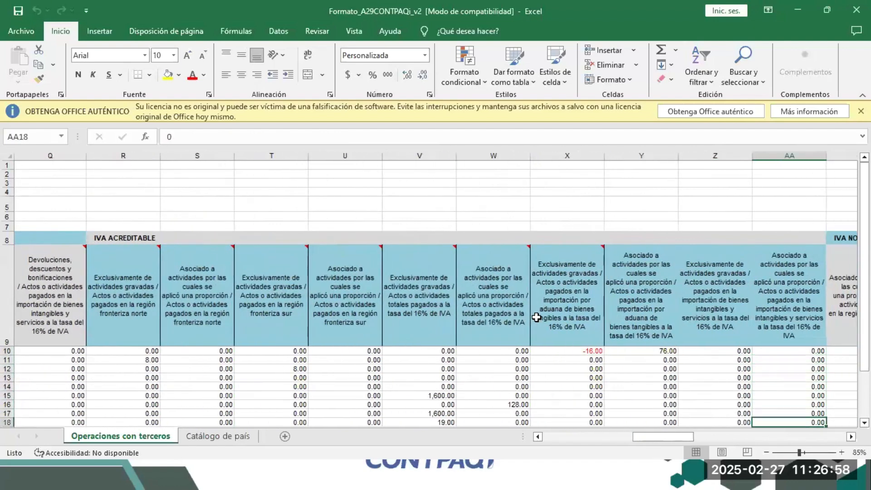
key("Up")
key("Up")
key("Up")
key("Up")
key("Up")
key("Up")
key("Up")
key("Up")
key("Up")
key("Up")
key("Up")
key("Up")
key("Up")
key("Up")
key("Up")
key("Up")
key("Up")
key("Up")
key("Up")
key("Up")
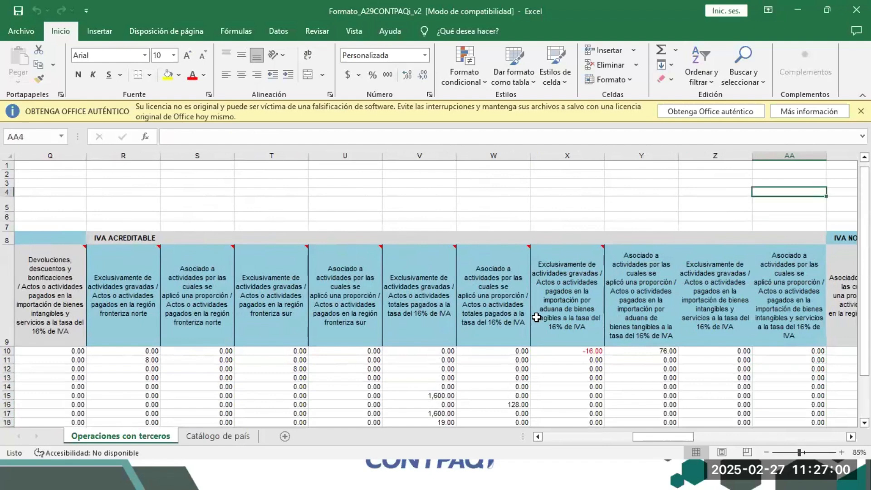
key("Left")
key("Left")
key("Left")
key("Down")
key("Down")
key("Down")
key("Down")
key("Down")
key("Down")
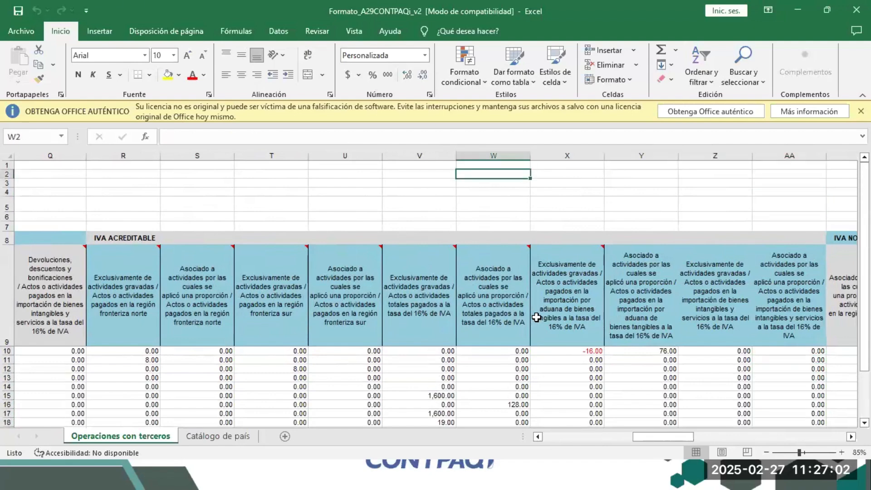
key("Down")
key("Down")
key("Down")
key("Down")
key("Down")
key("Down")
key("Down")
key("Down")
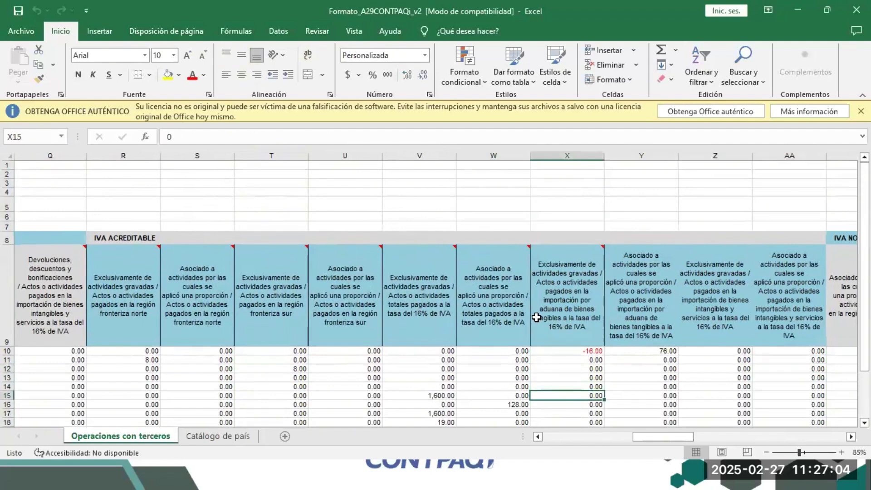
key("Up")
key("Up")
key("Up")
key("Up")
key("Up")
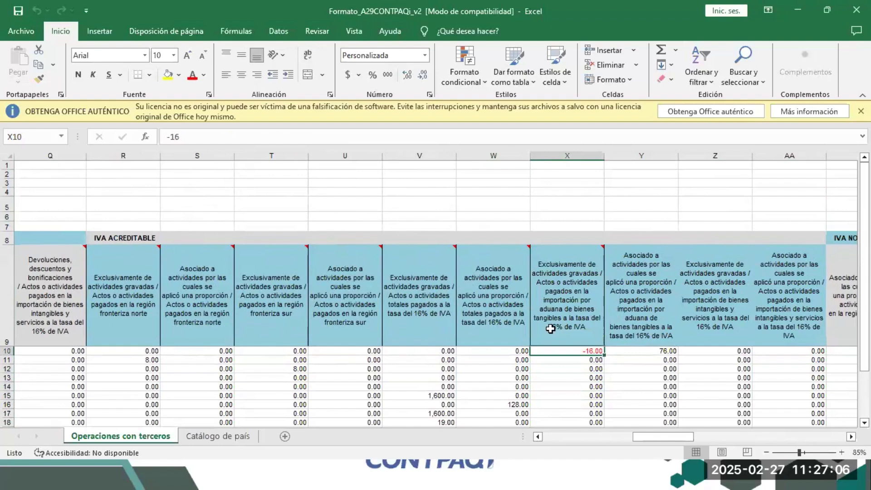
left_click_drag(674, 434, 774, 452)
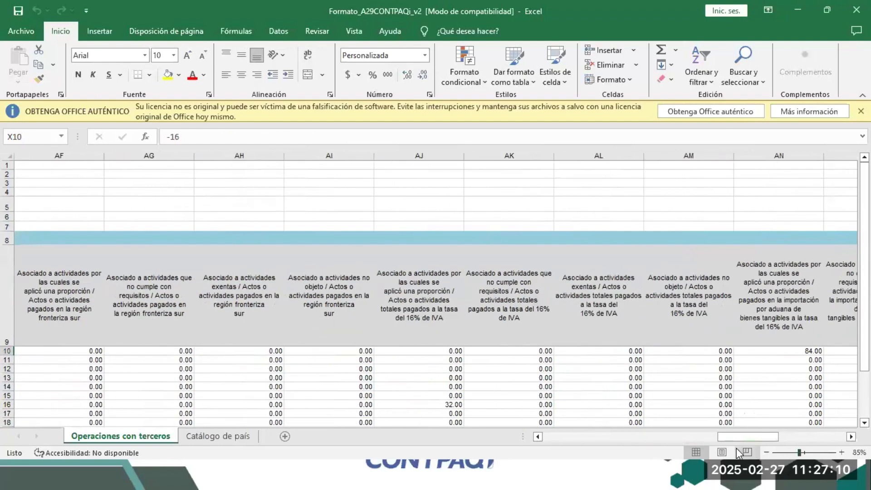
left_click_drag(742, 438, 674, 449)
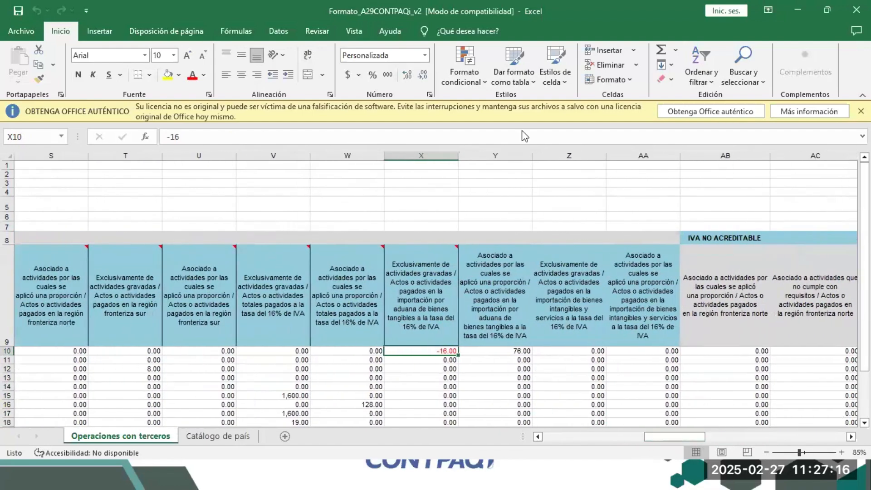